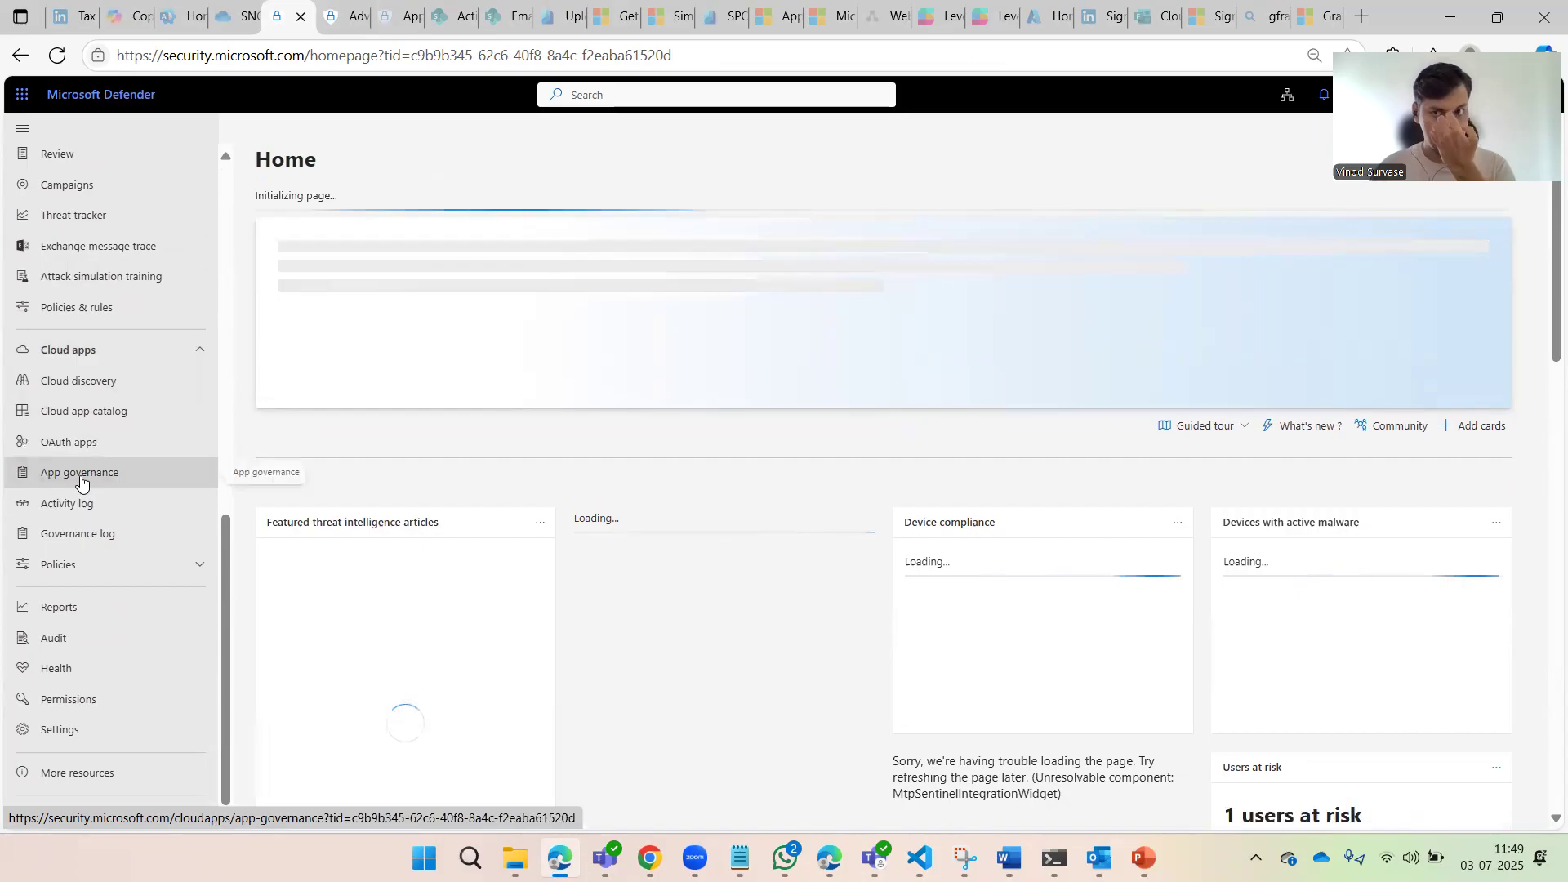
# Open App governance and review the overview of discovered apps, privilege levels and incidents
pyautogui.click(81, 479)
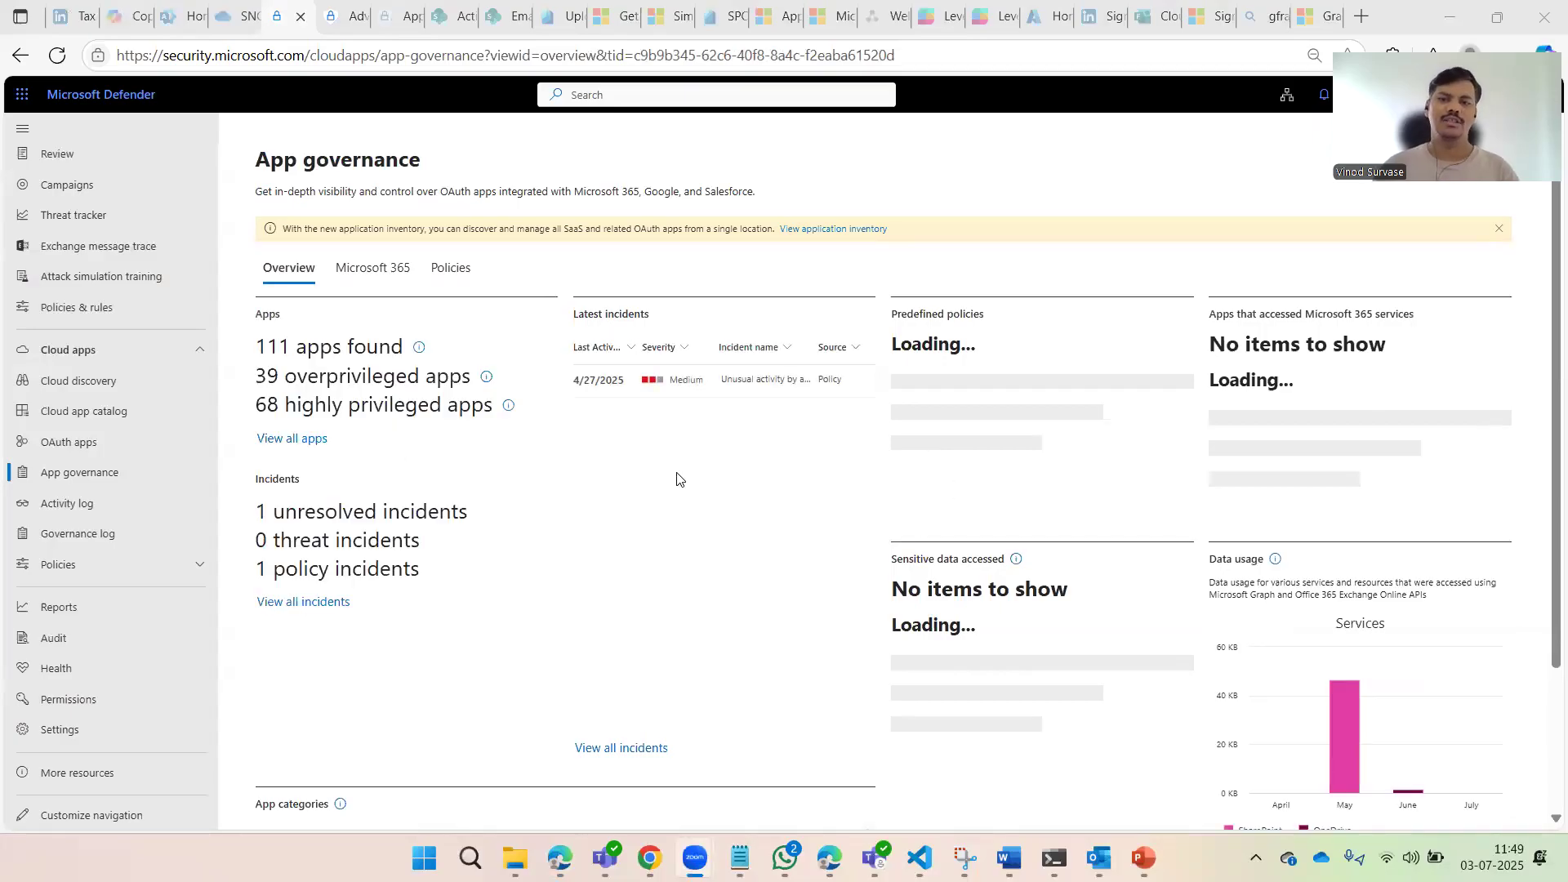
pyautogui.scroll(-2, 940, 388)
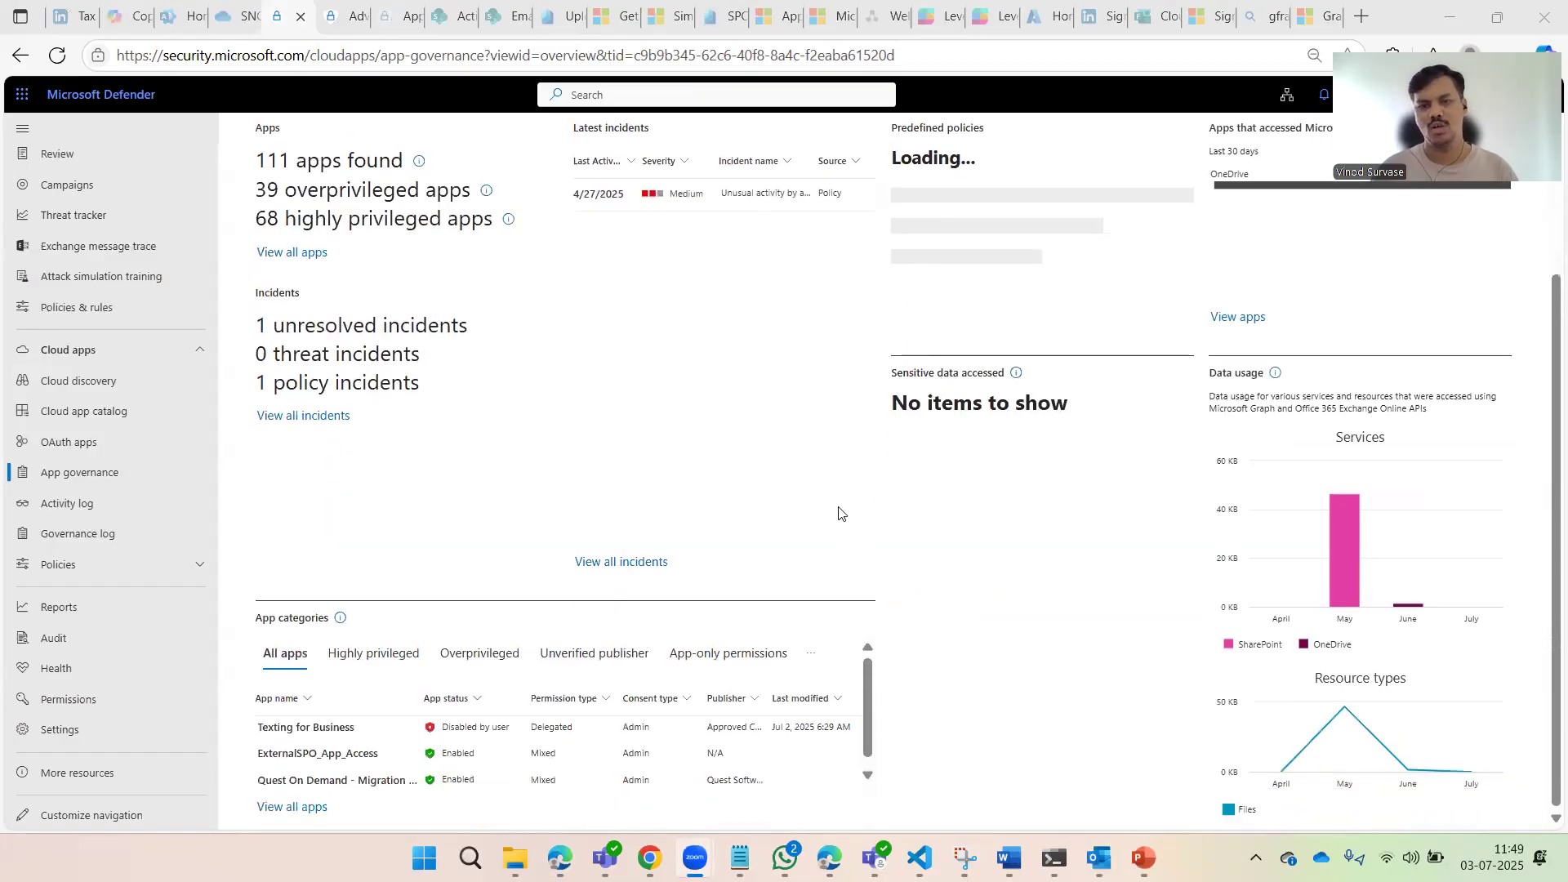
pyautogui.scroll(2, 839, 459)
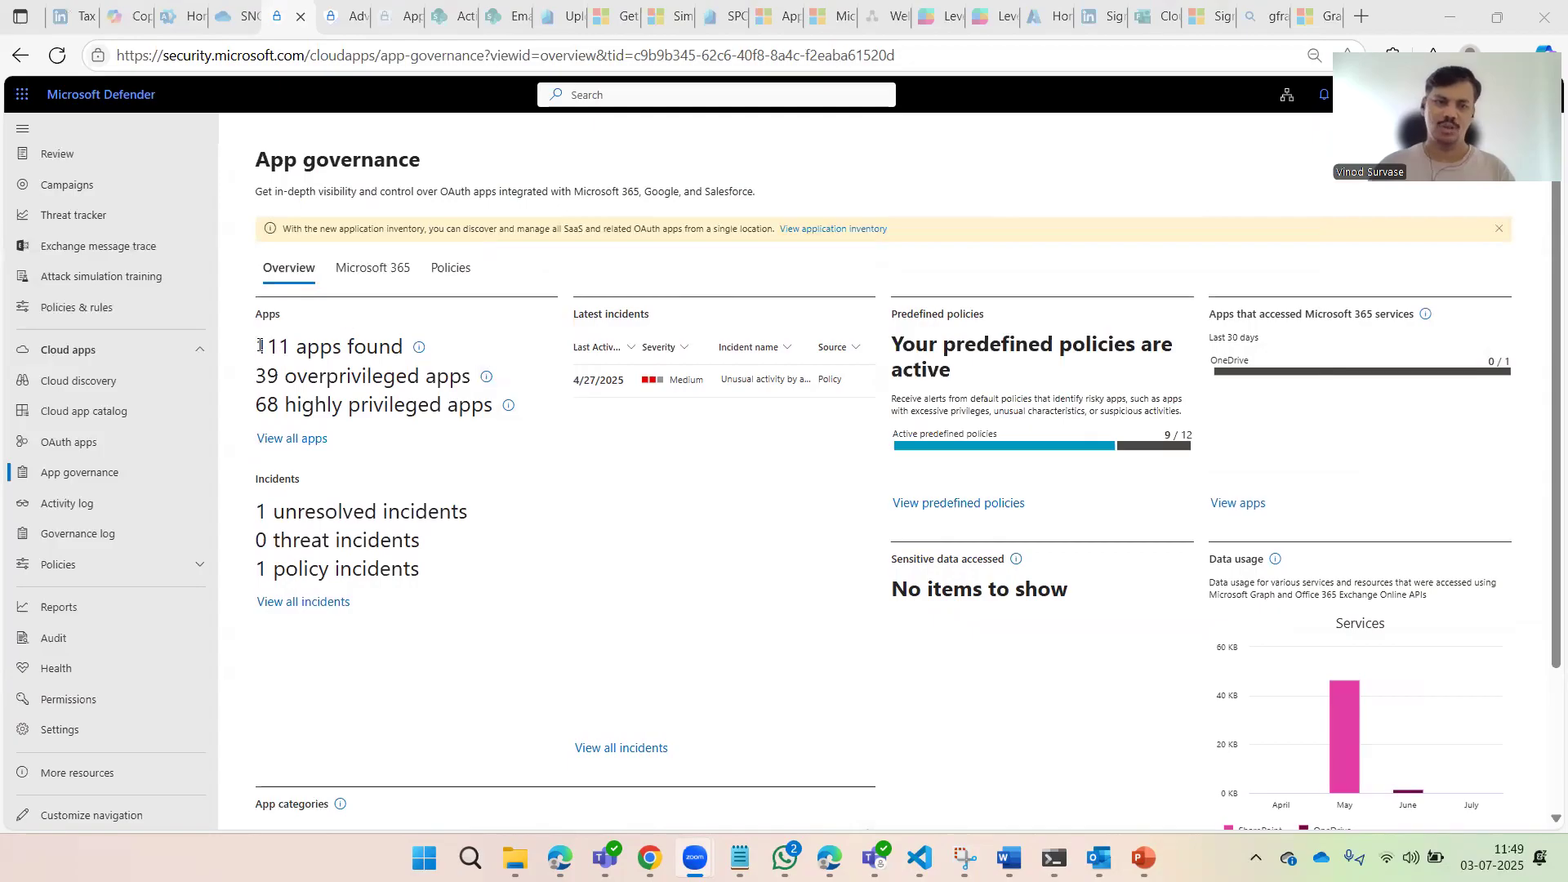
pyautogui.moveTo(260, 346); pyautogui.dragTo(405, 347)
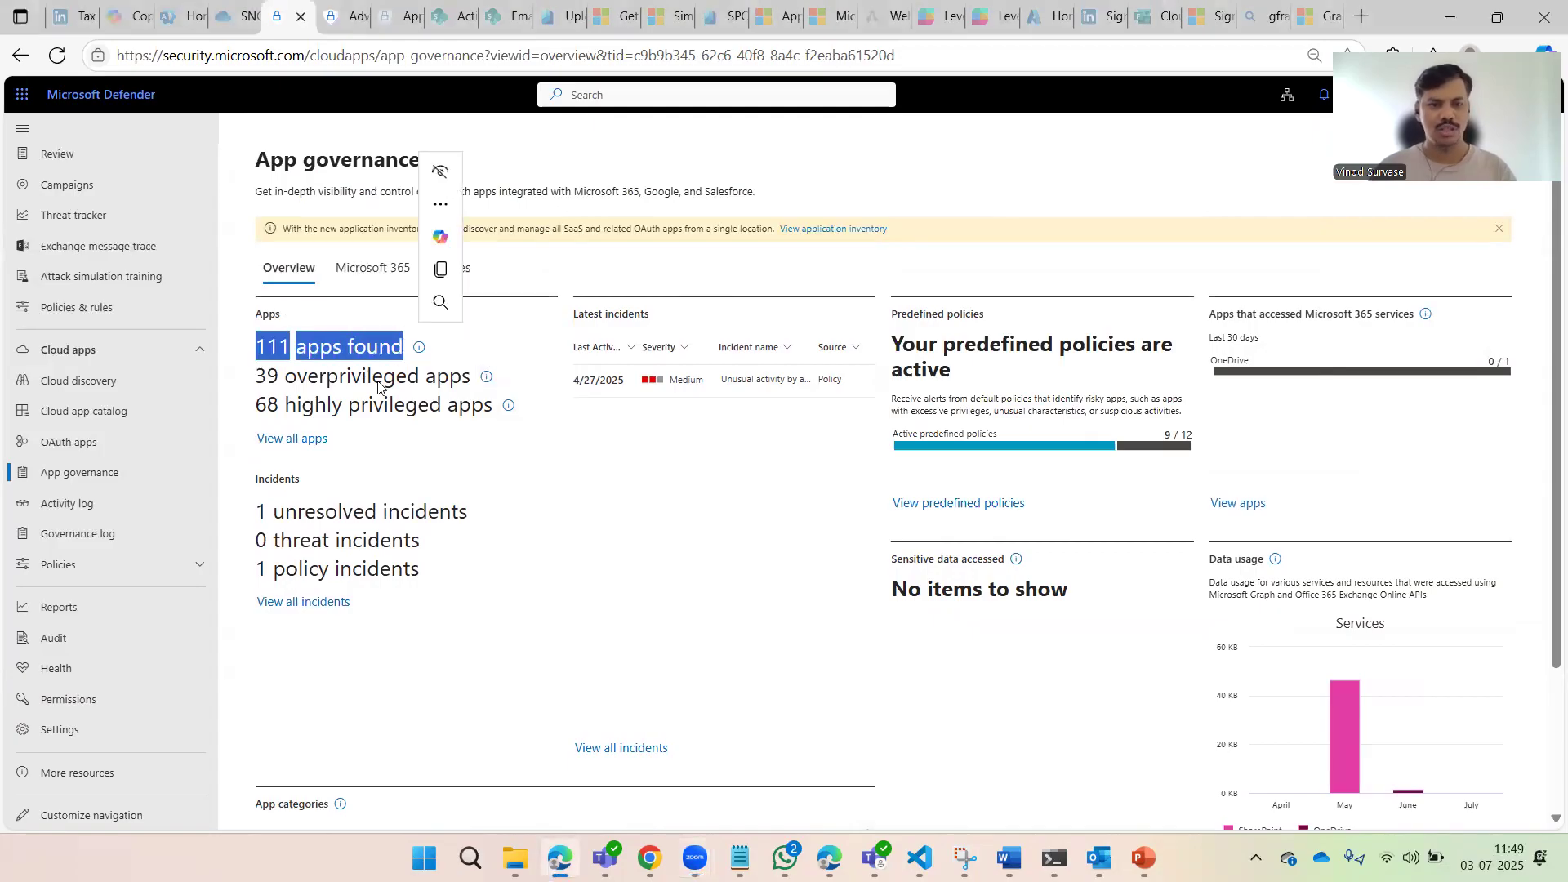
pyautogui.click(331, 387)
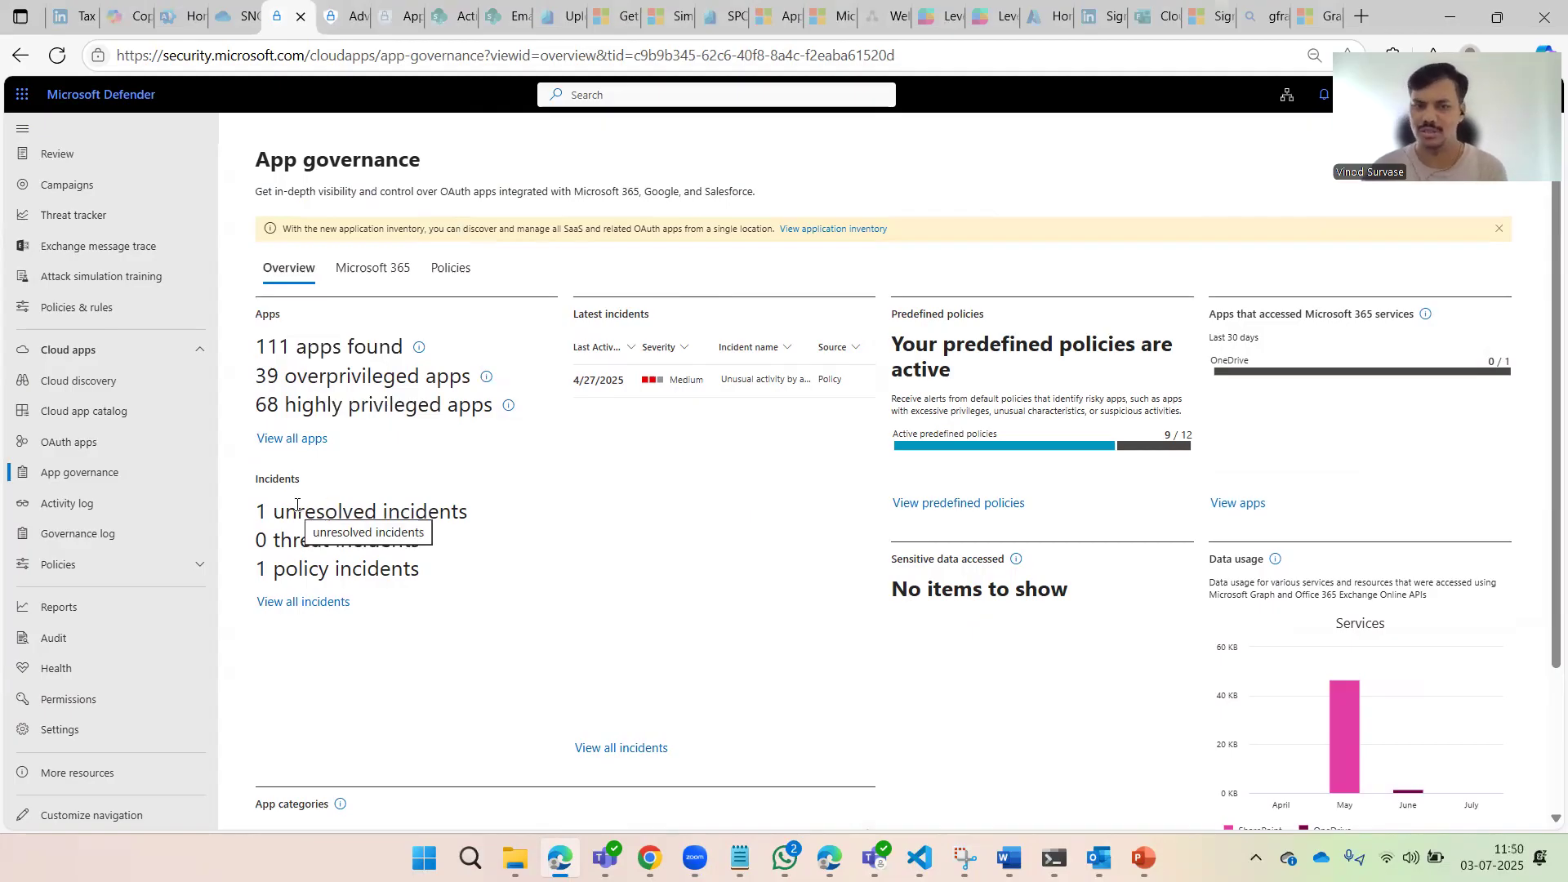
# Open the app governance policies and examine the suggested policies and the Microsoft 365 policy list
pyautogui.click(446, 283)
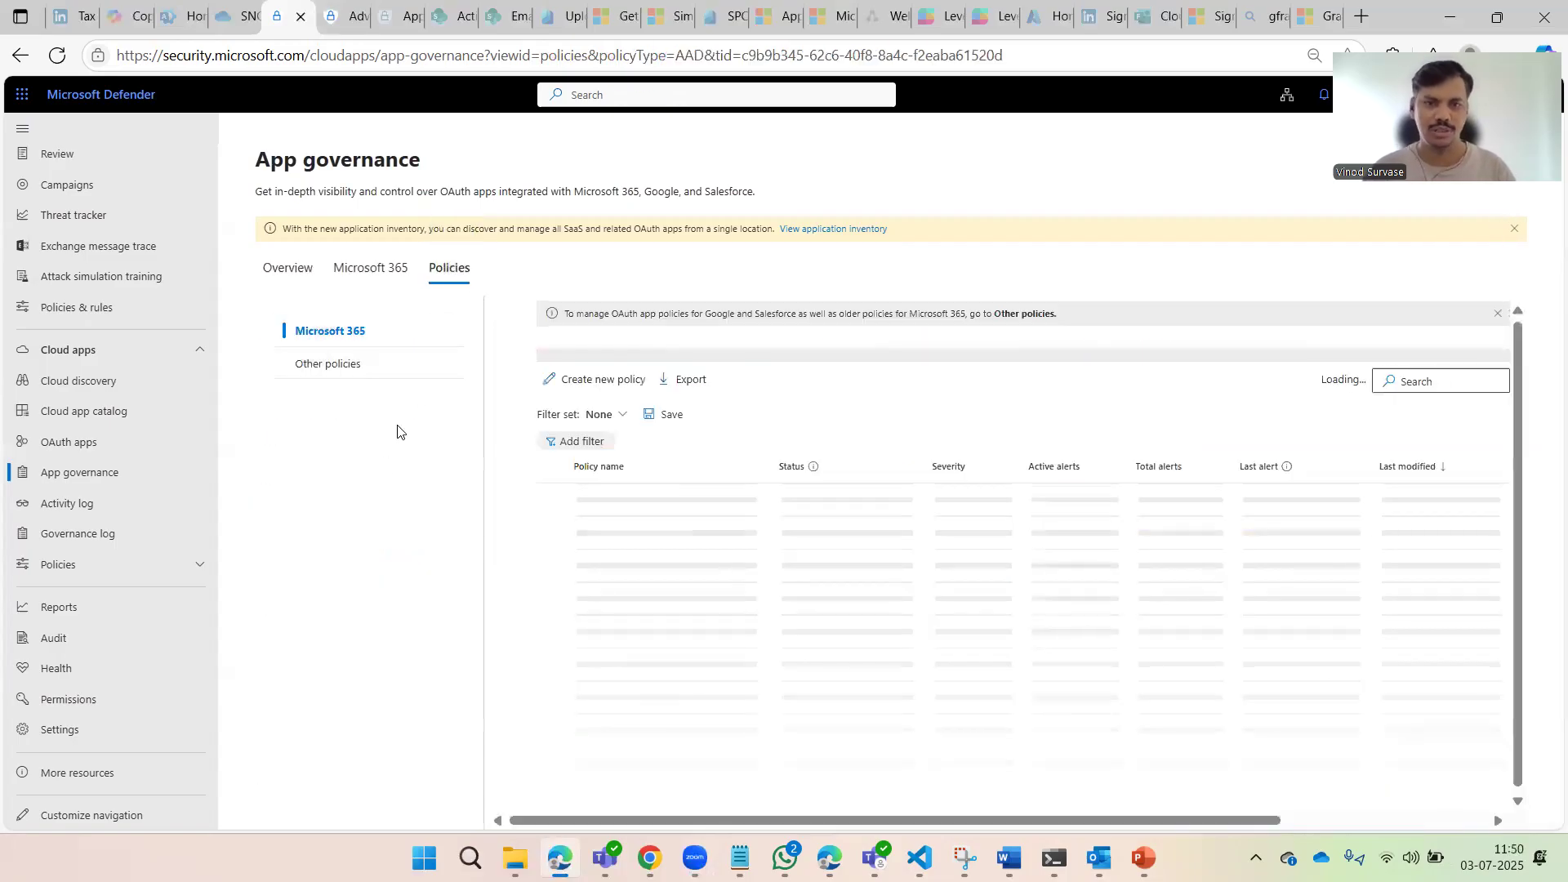
pyautogui.scroll(-3, 1131, 450)
pyautogui.scroll(3, 1111, 457)
pyautogui.scroll(-2, 880, 424)
pyautogui.scroll(2, 834, 436)
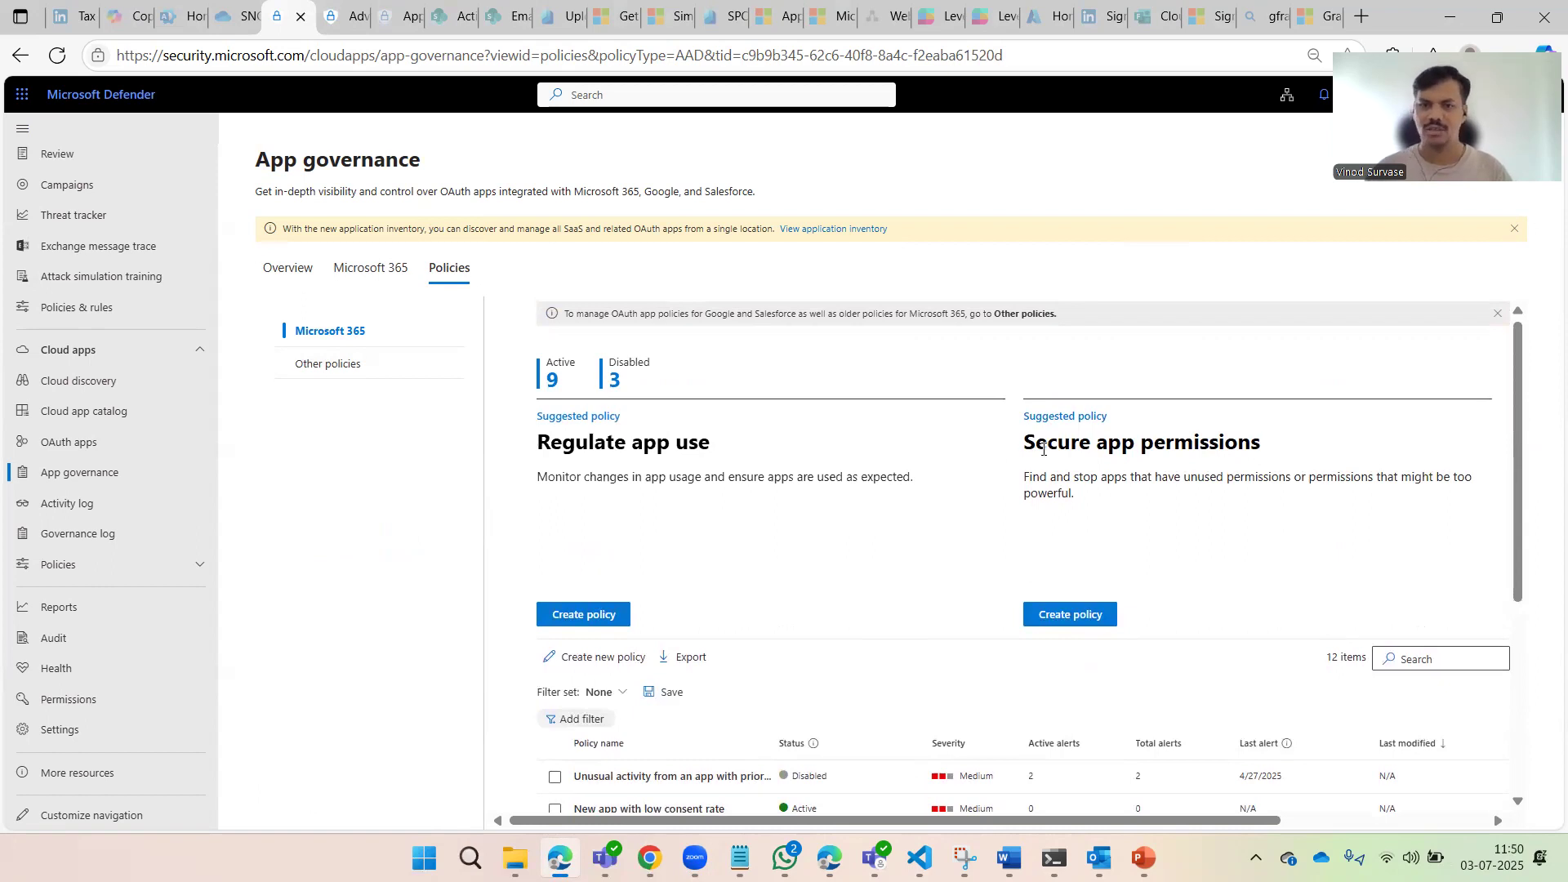
pyautogui.moveTo(1025, 445); pyautogui.dragTo(1250, 439)
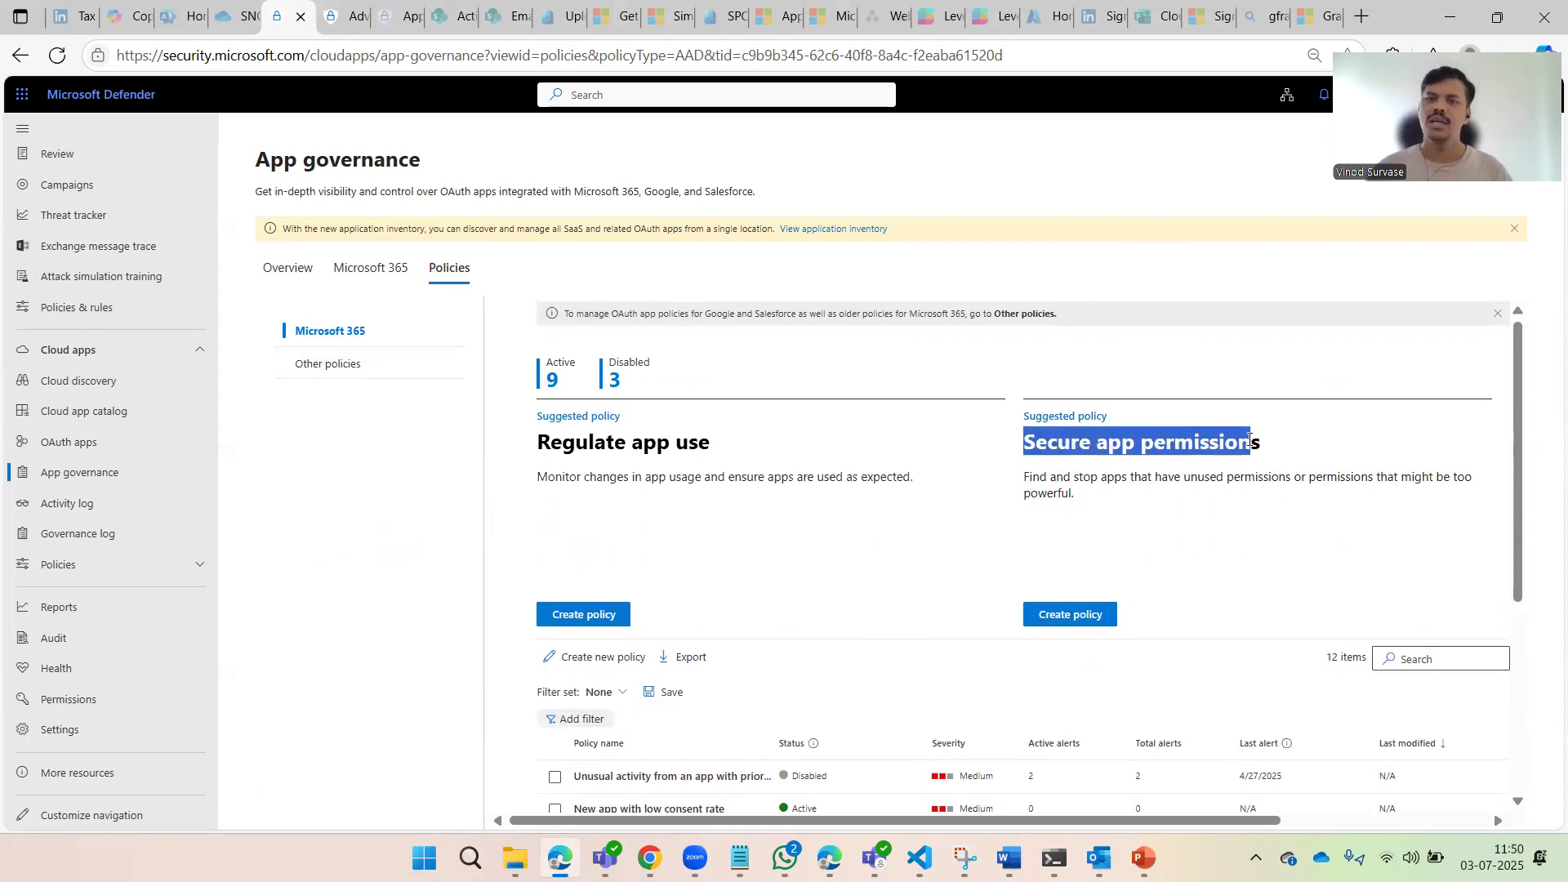
pyautogui.click(1137, 448)
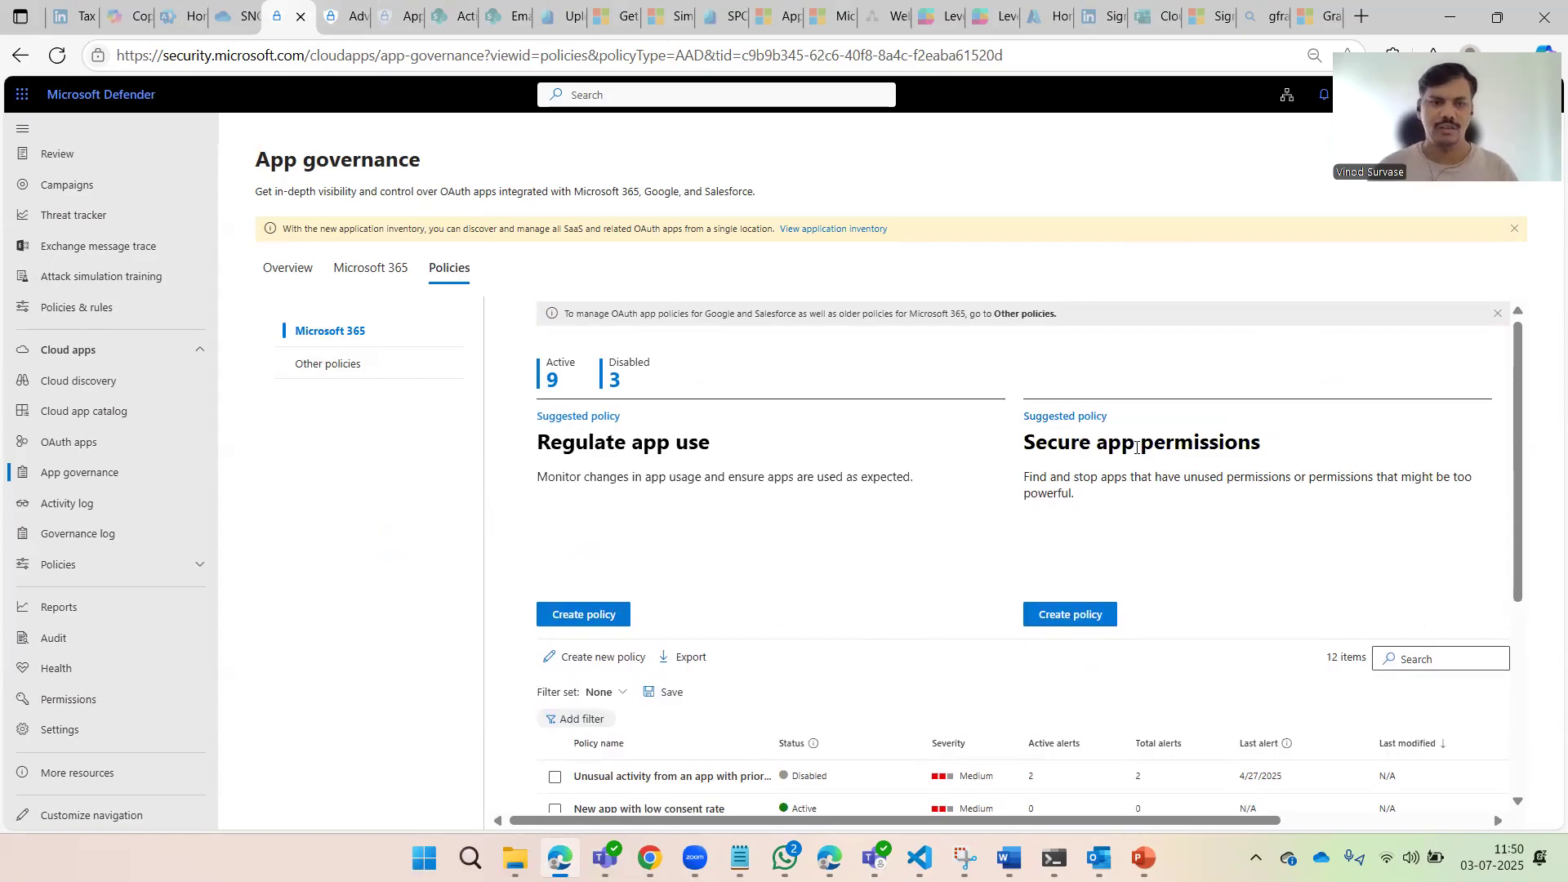
pyautogui.scroll(-3, 838, 480)
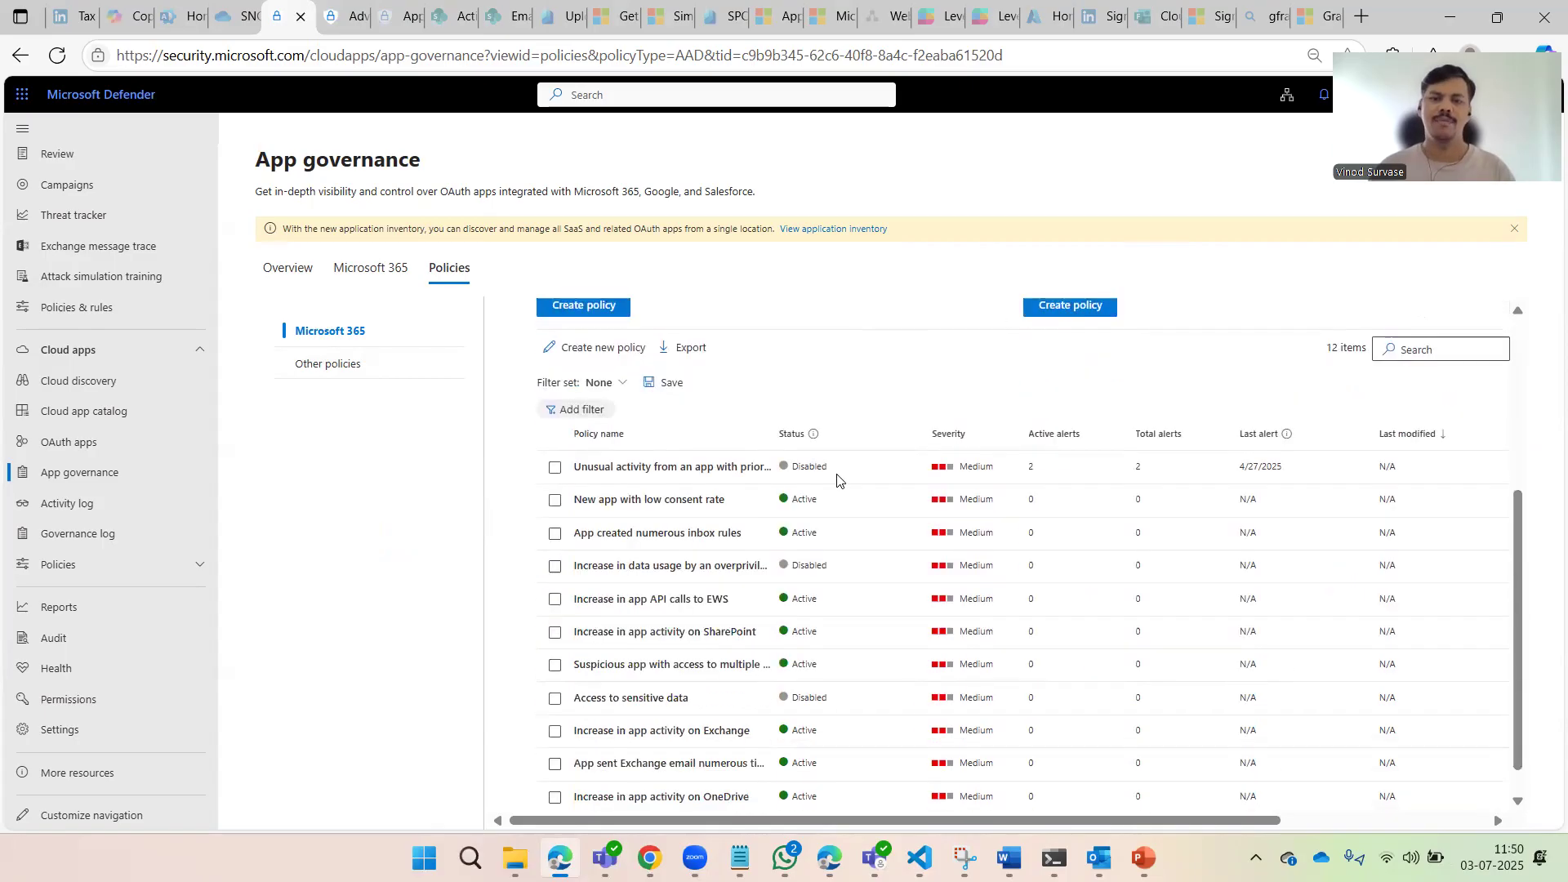
pyautogui.scroll(3, 839, 490)
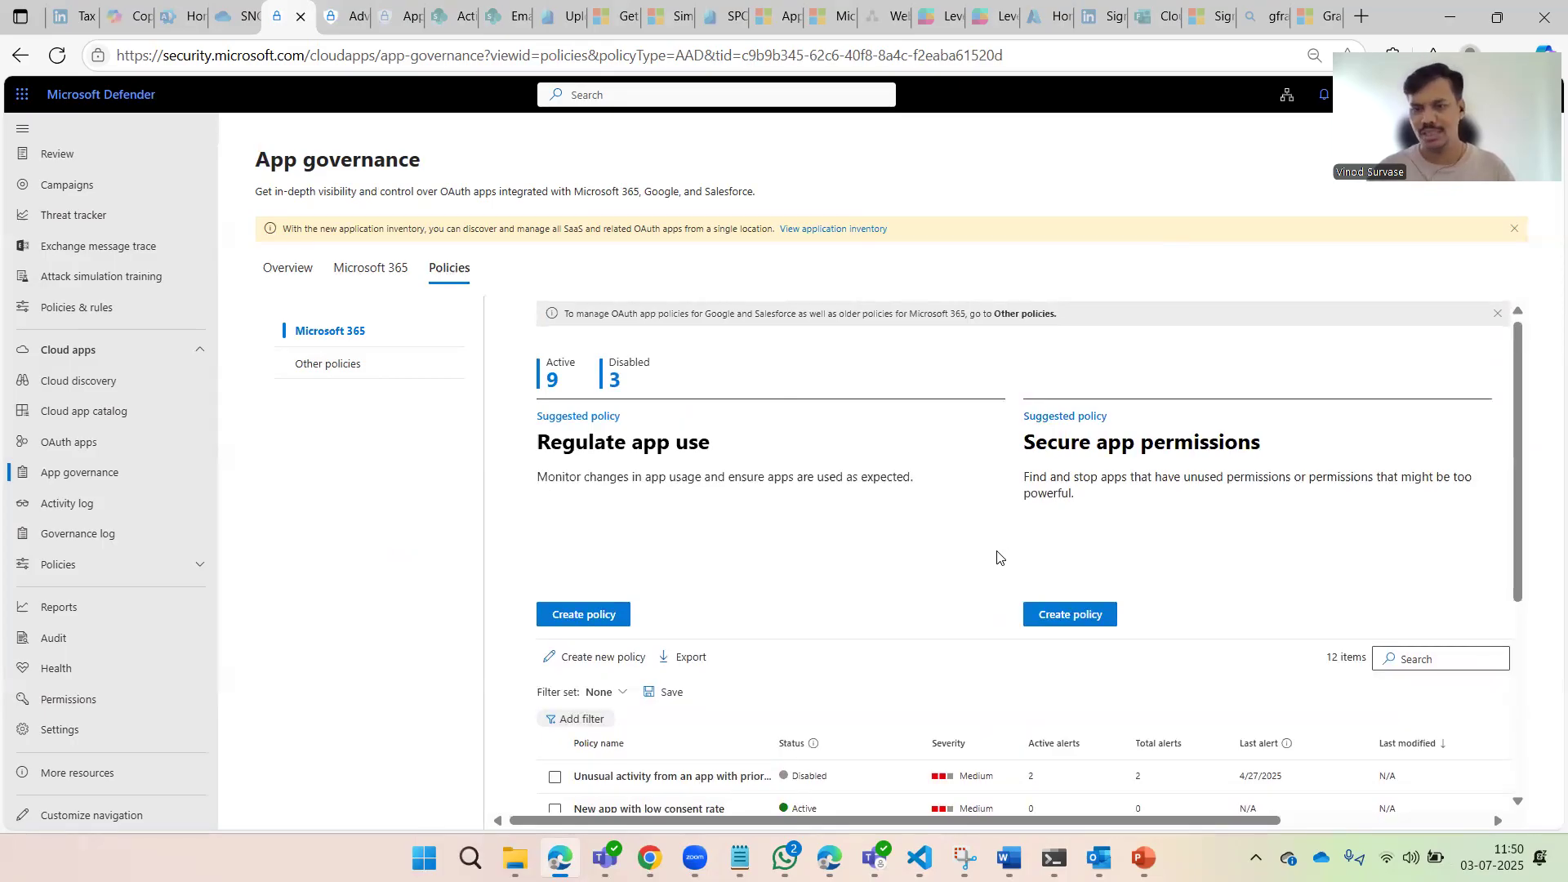
# Open the Malicious OAuth app consent policy from the other policies and expand its Microsoft 365 governance actions
pyautogui.click(375, 373)
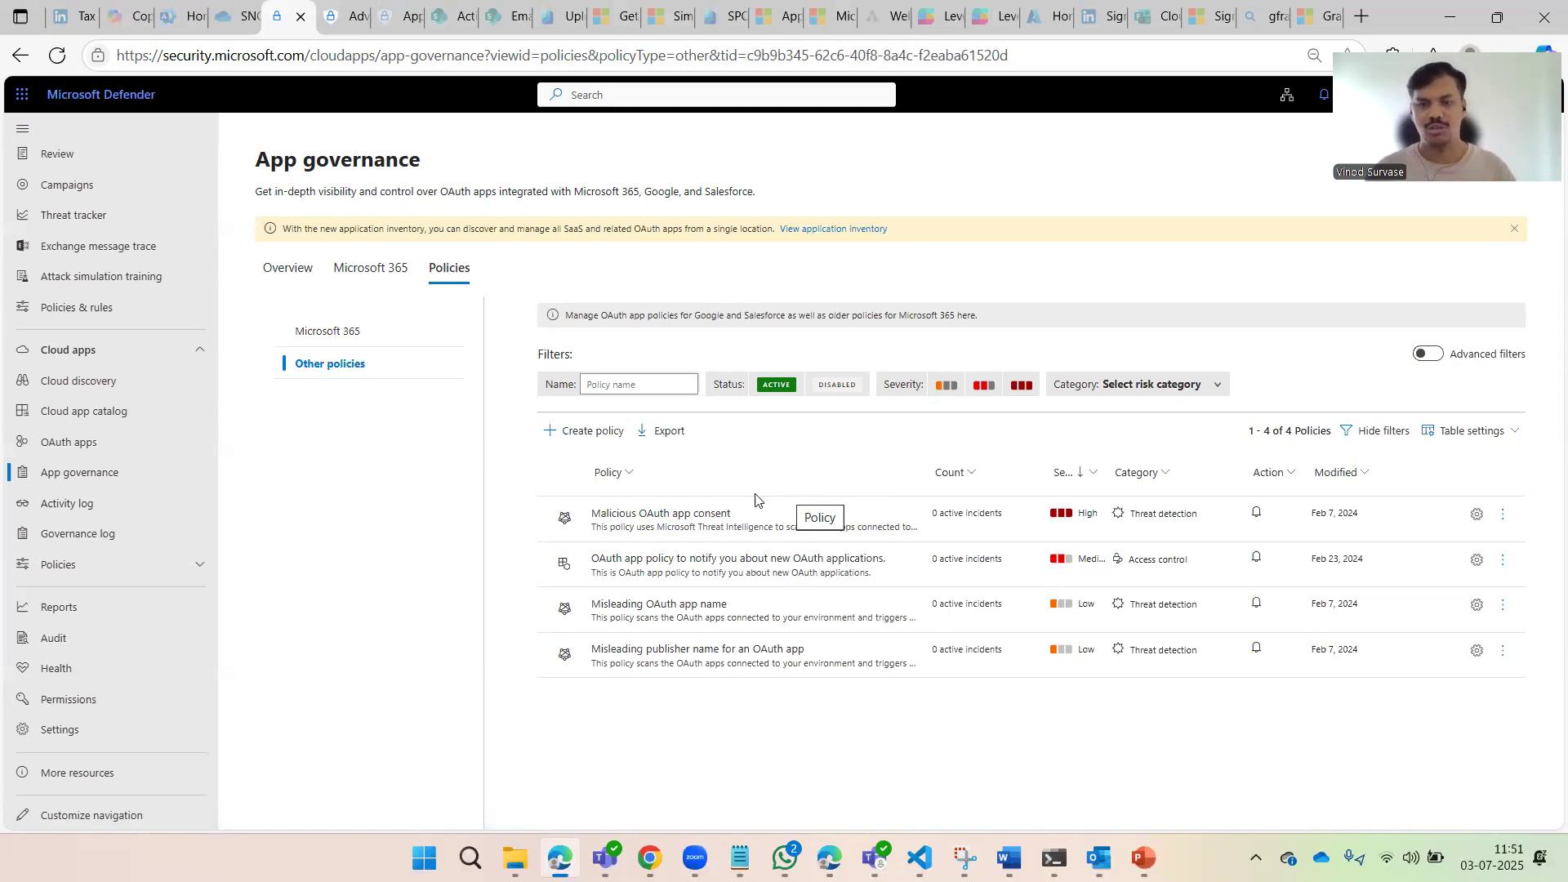
pyautogui.click(722, 542)
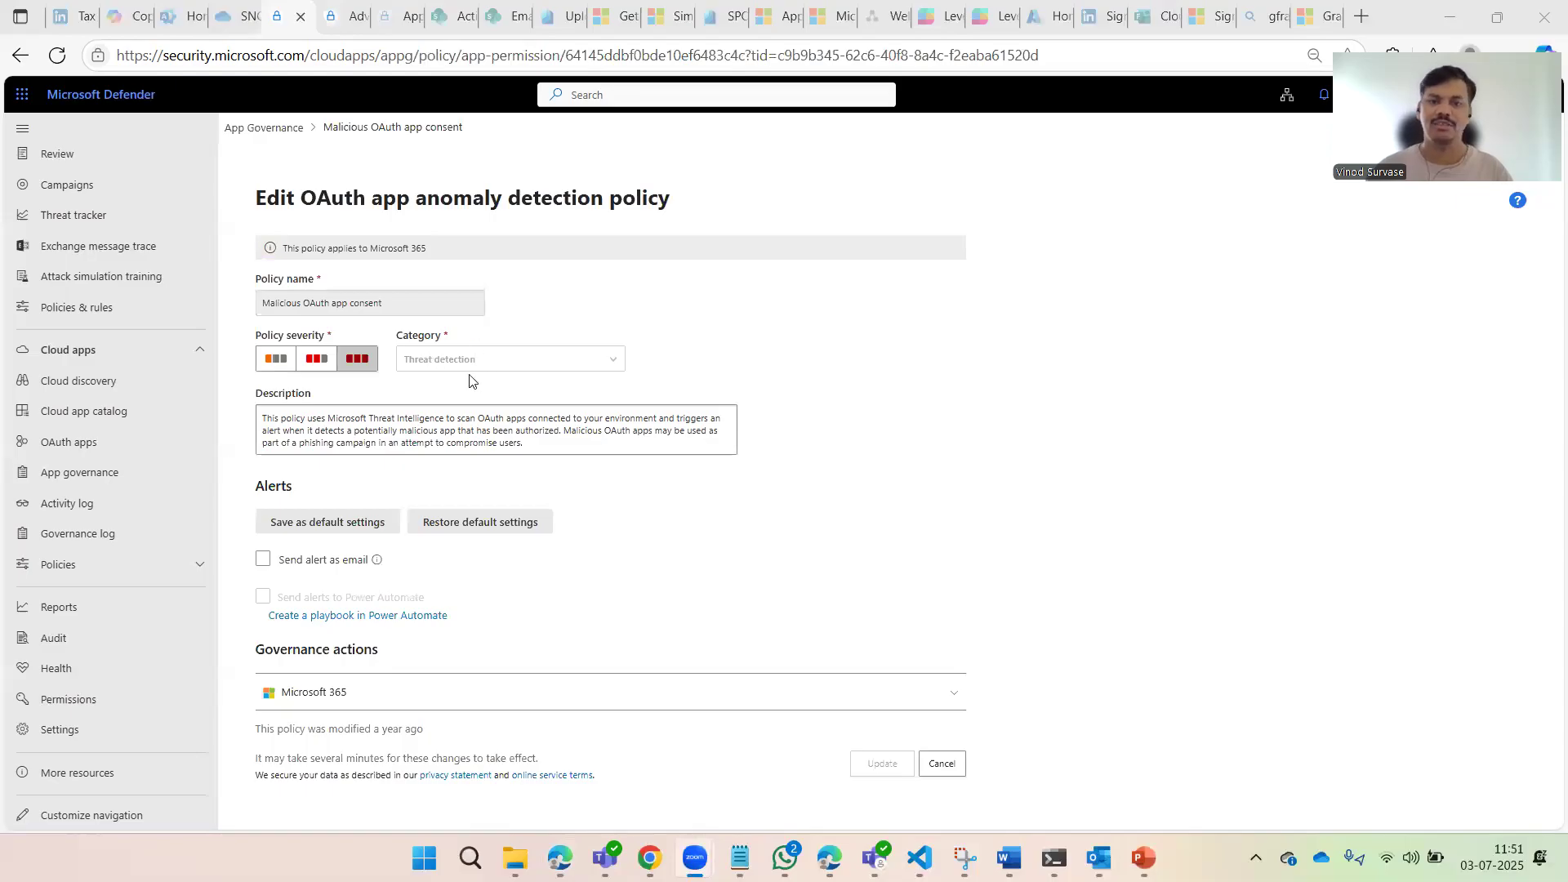
pyautogui.click(407, 365)
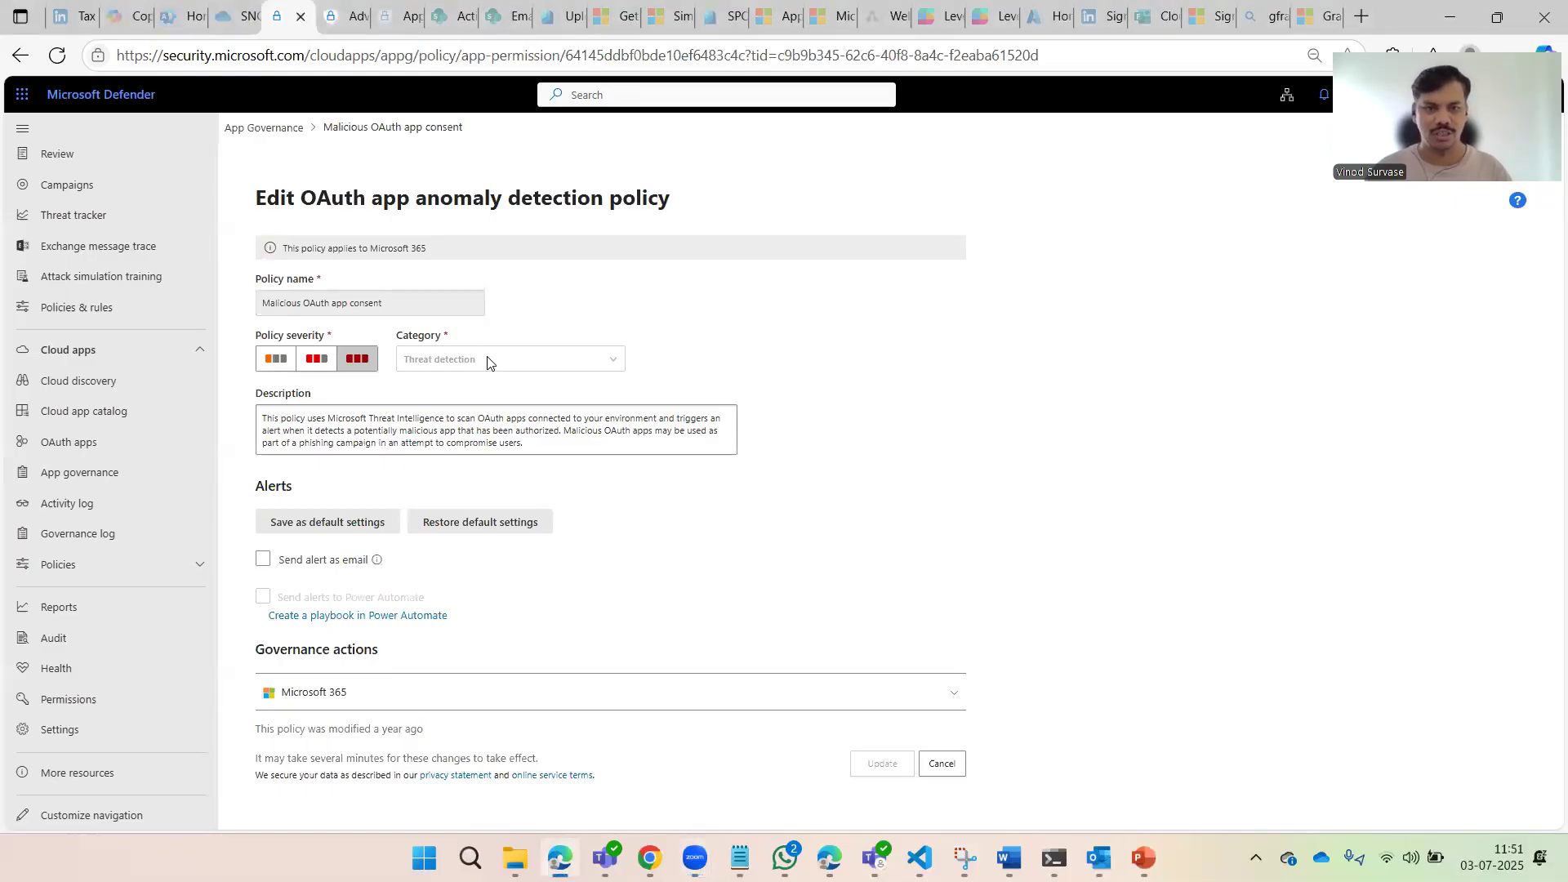
pyautogui.click(853, 698)
pyautogui.scroll(-1, 642, 687)
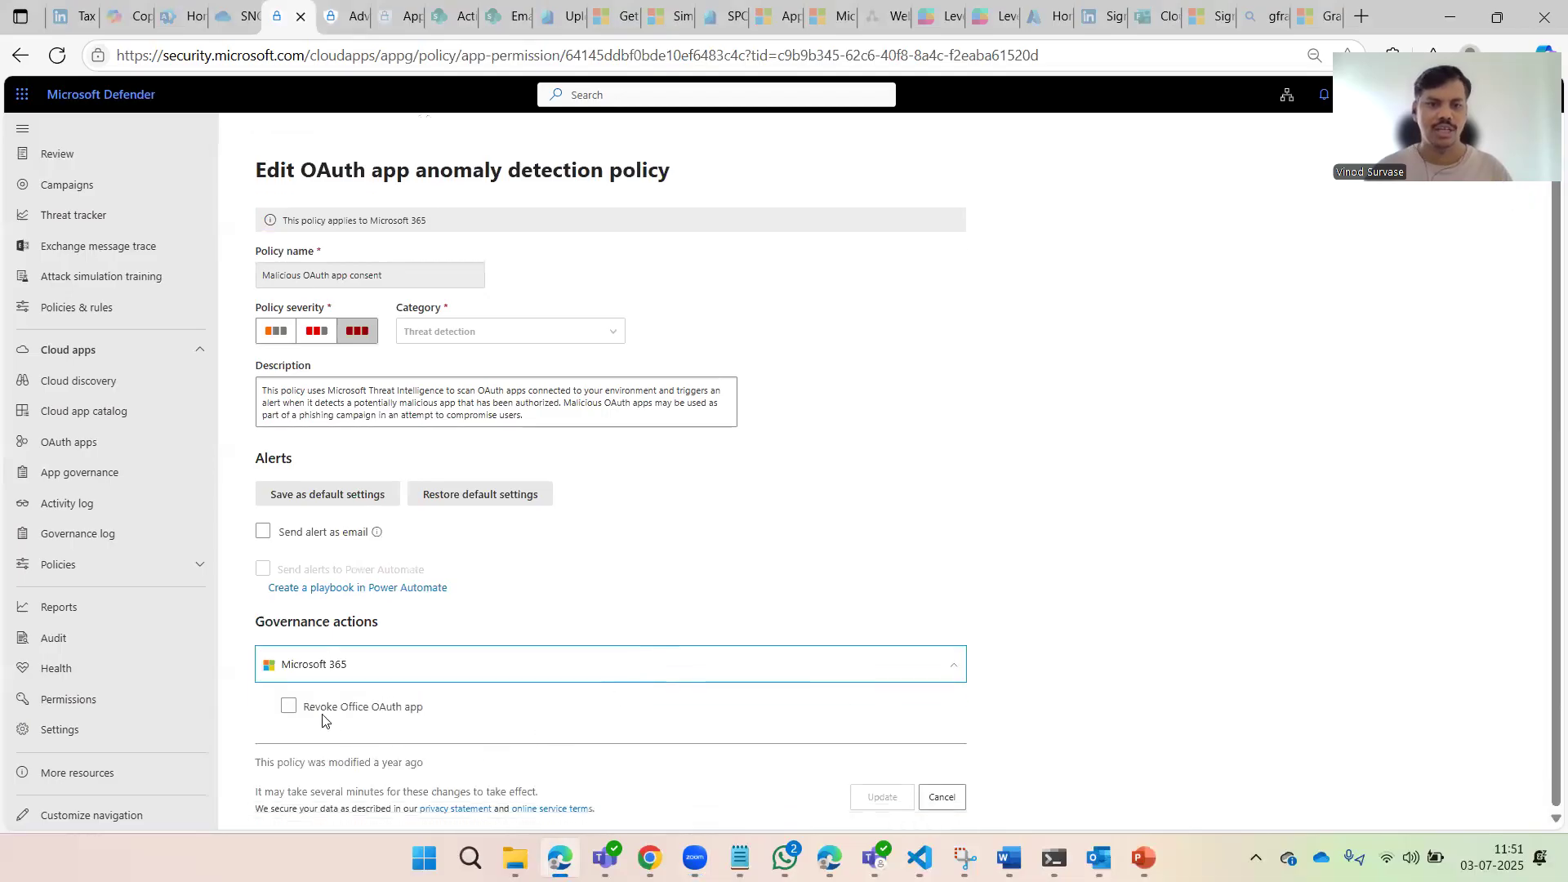
# Try the Revoke Office OAuth app action to view its custom notification message field, and clear the option again
pyautogui.click(369, 710)
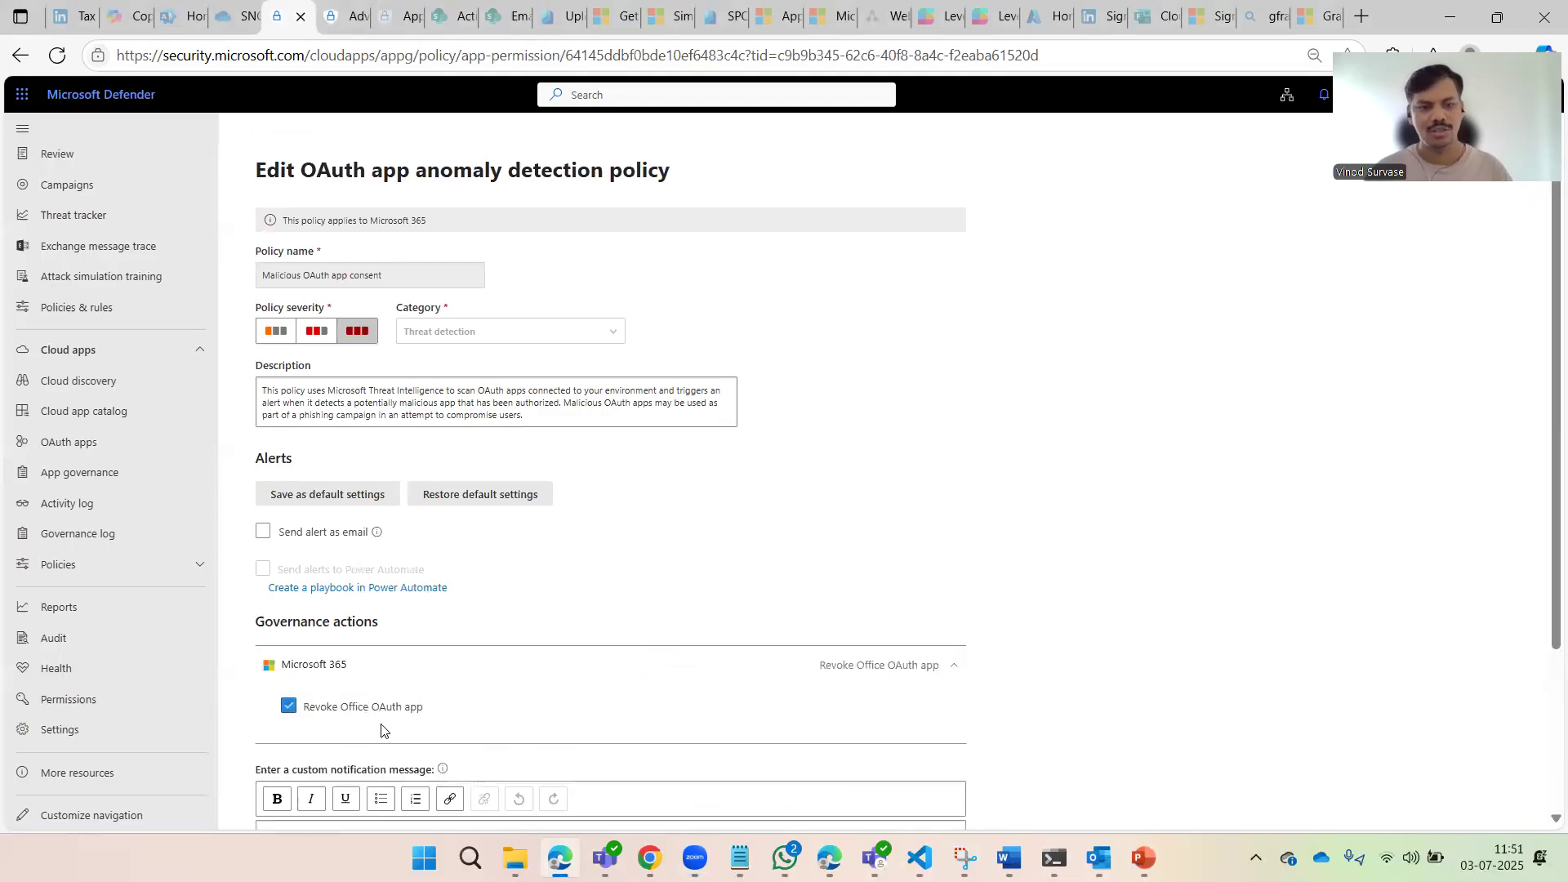
pyautogui.scroll(-3, 433, 686)
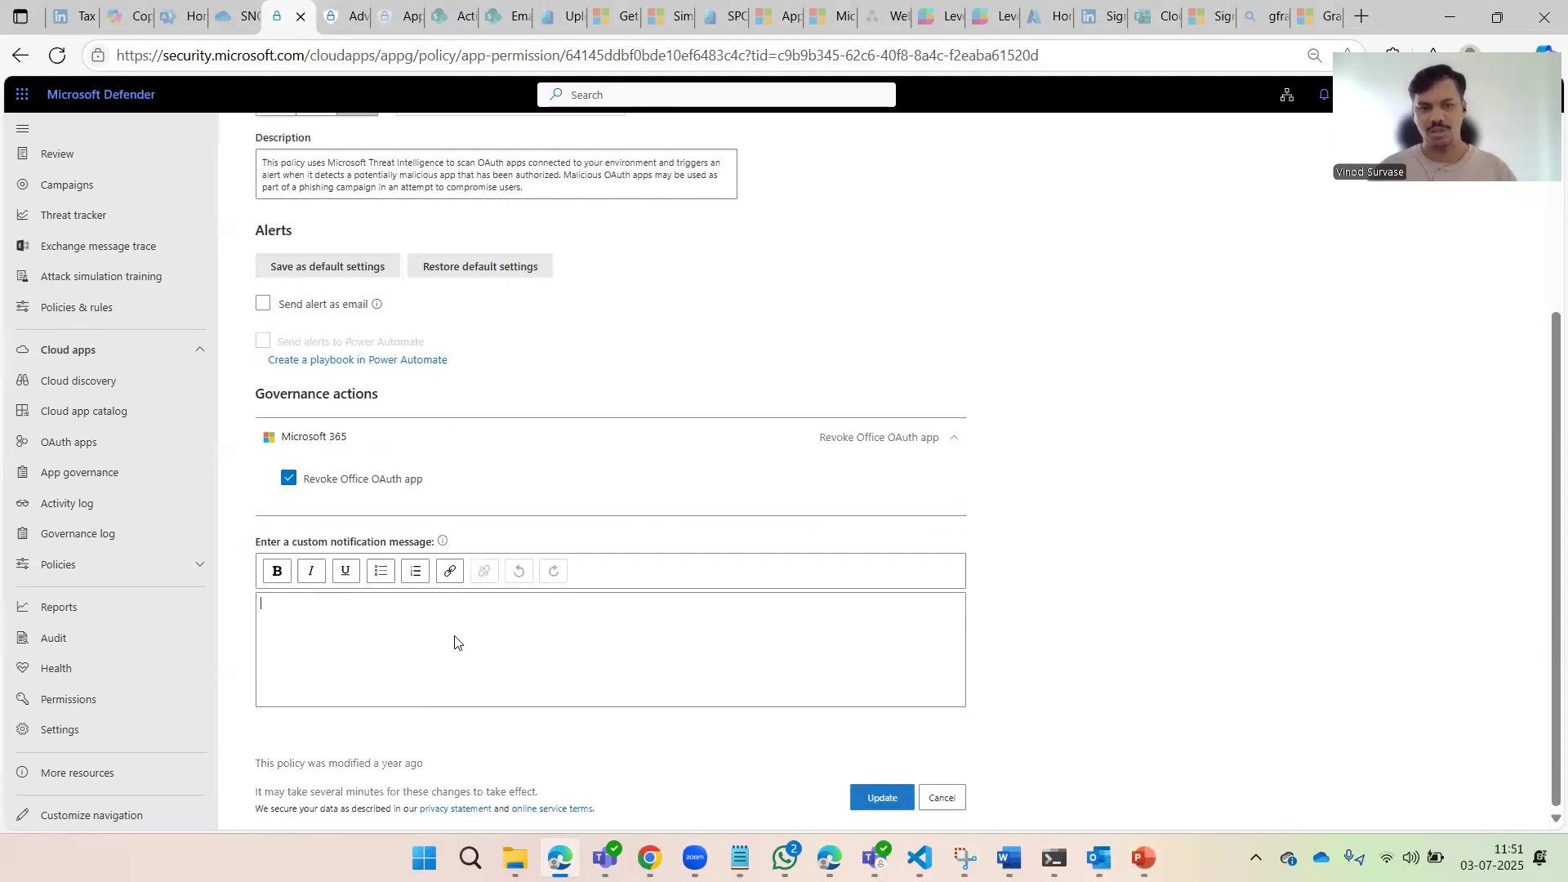
pyautogui.scroll(3, 506, 633)
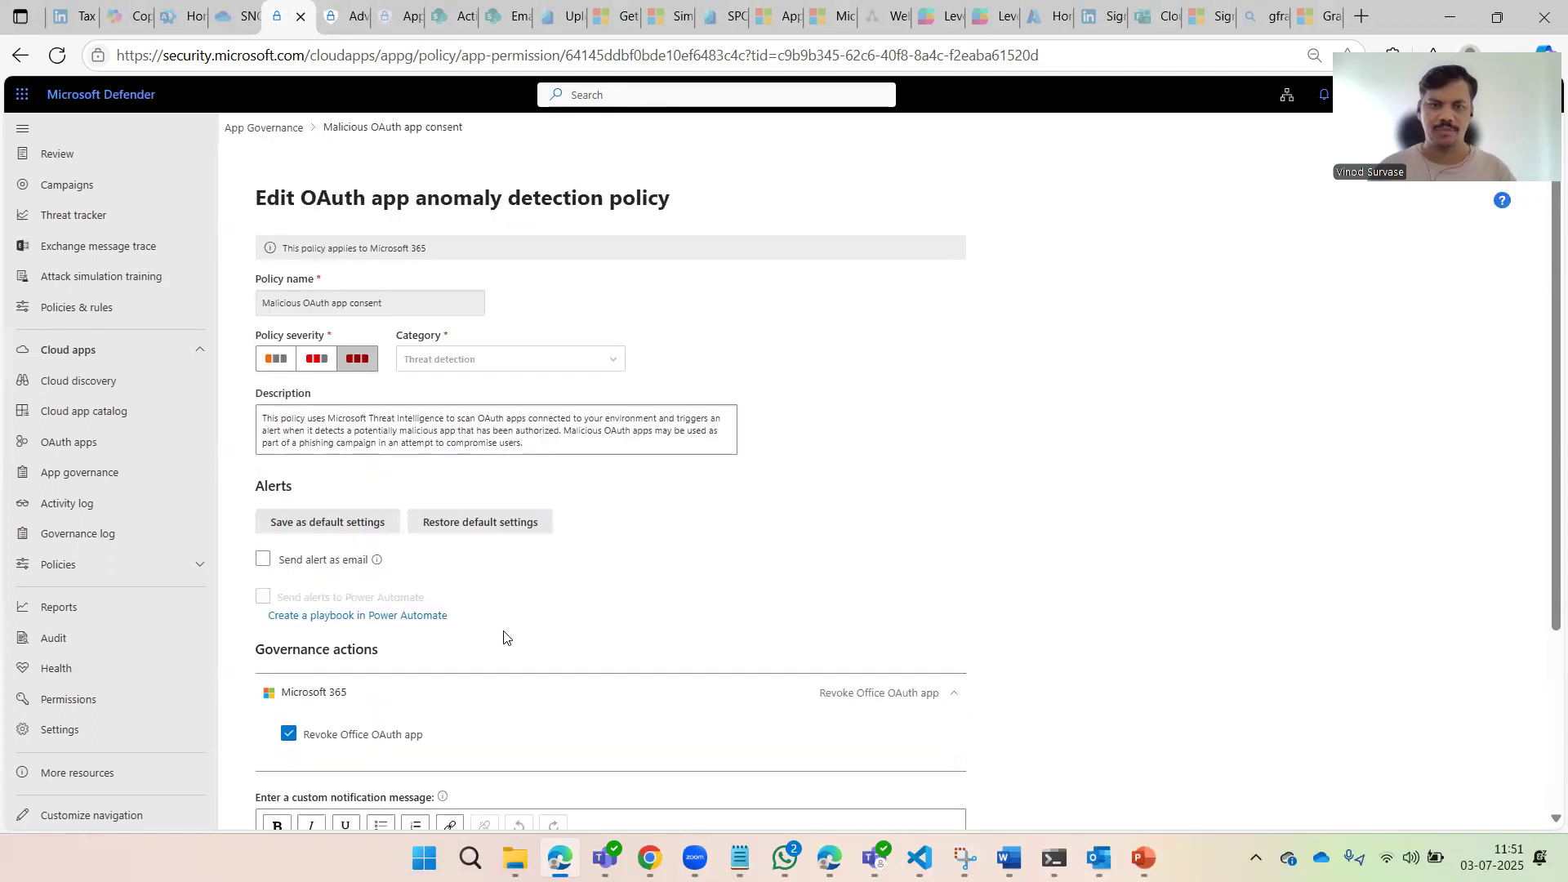
pyautogui.click(328, 740)
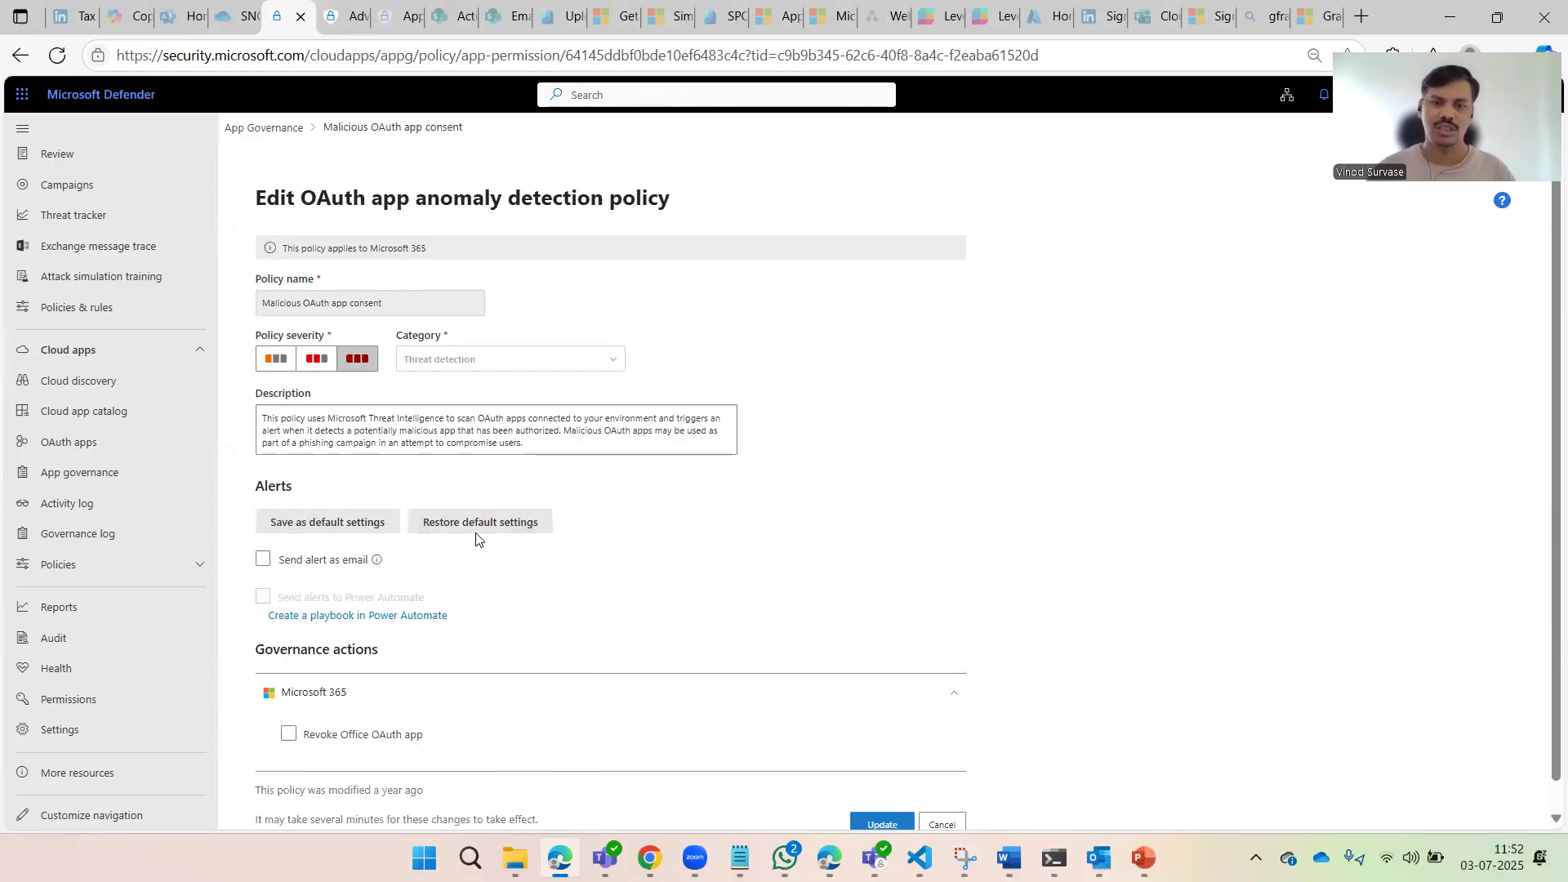
# Try enabling email alerts for the Malicious OAuth app consent policy, and leave the policy page discarding the changes
pyautogui.click(332, 562)
pyautogui.click(347, 586)
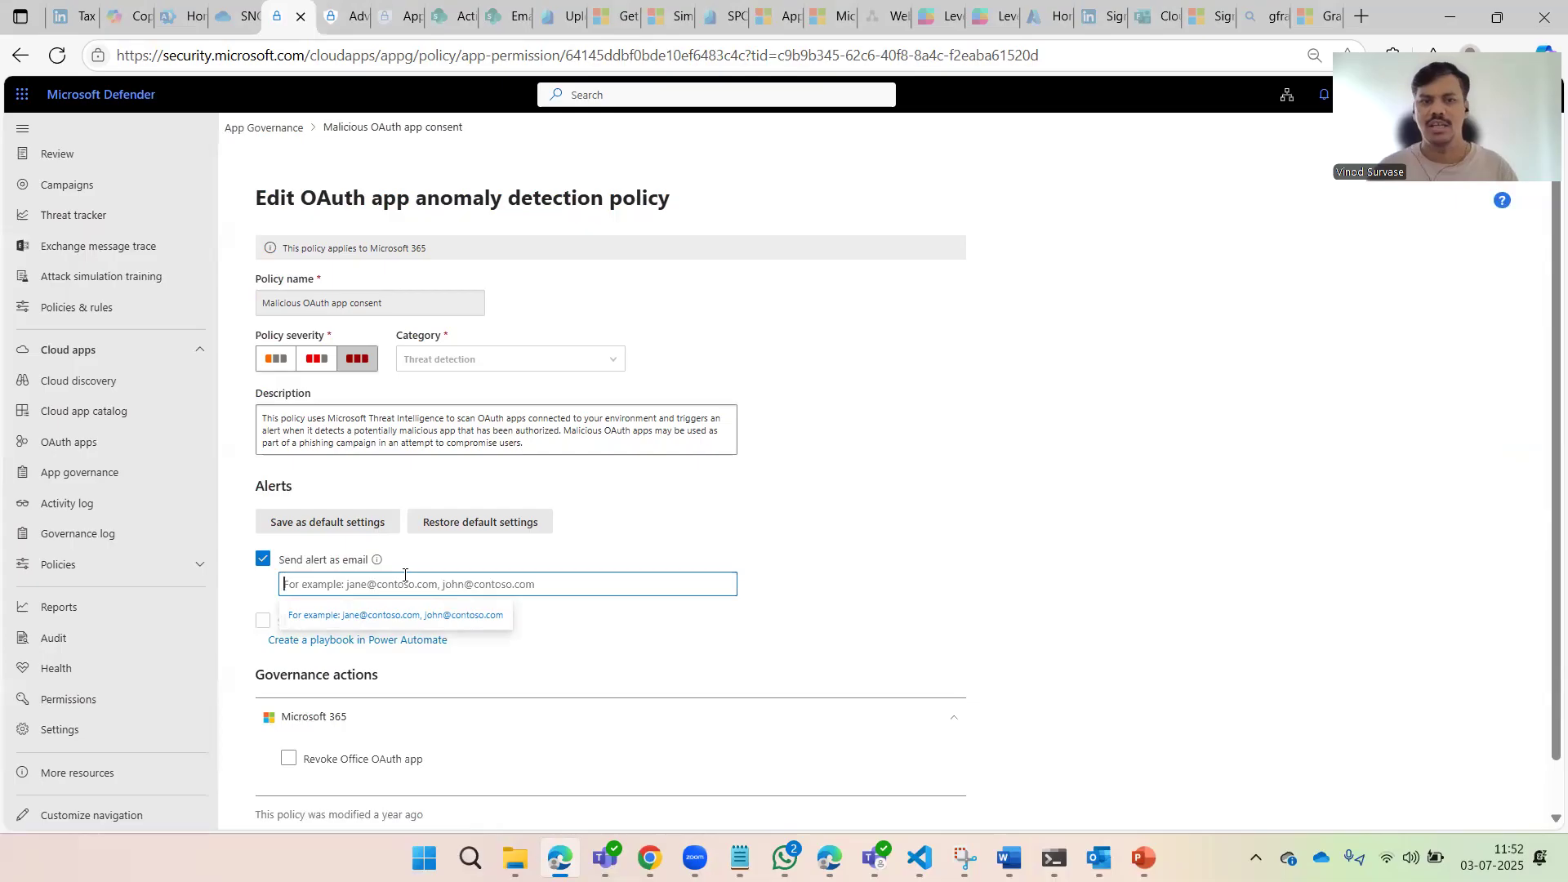
pyautogui.moveTo(375, 203); pyautogui.dragTo(671, 204)
pyautogui.click(1060, 317)
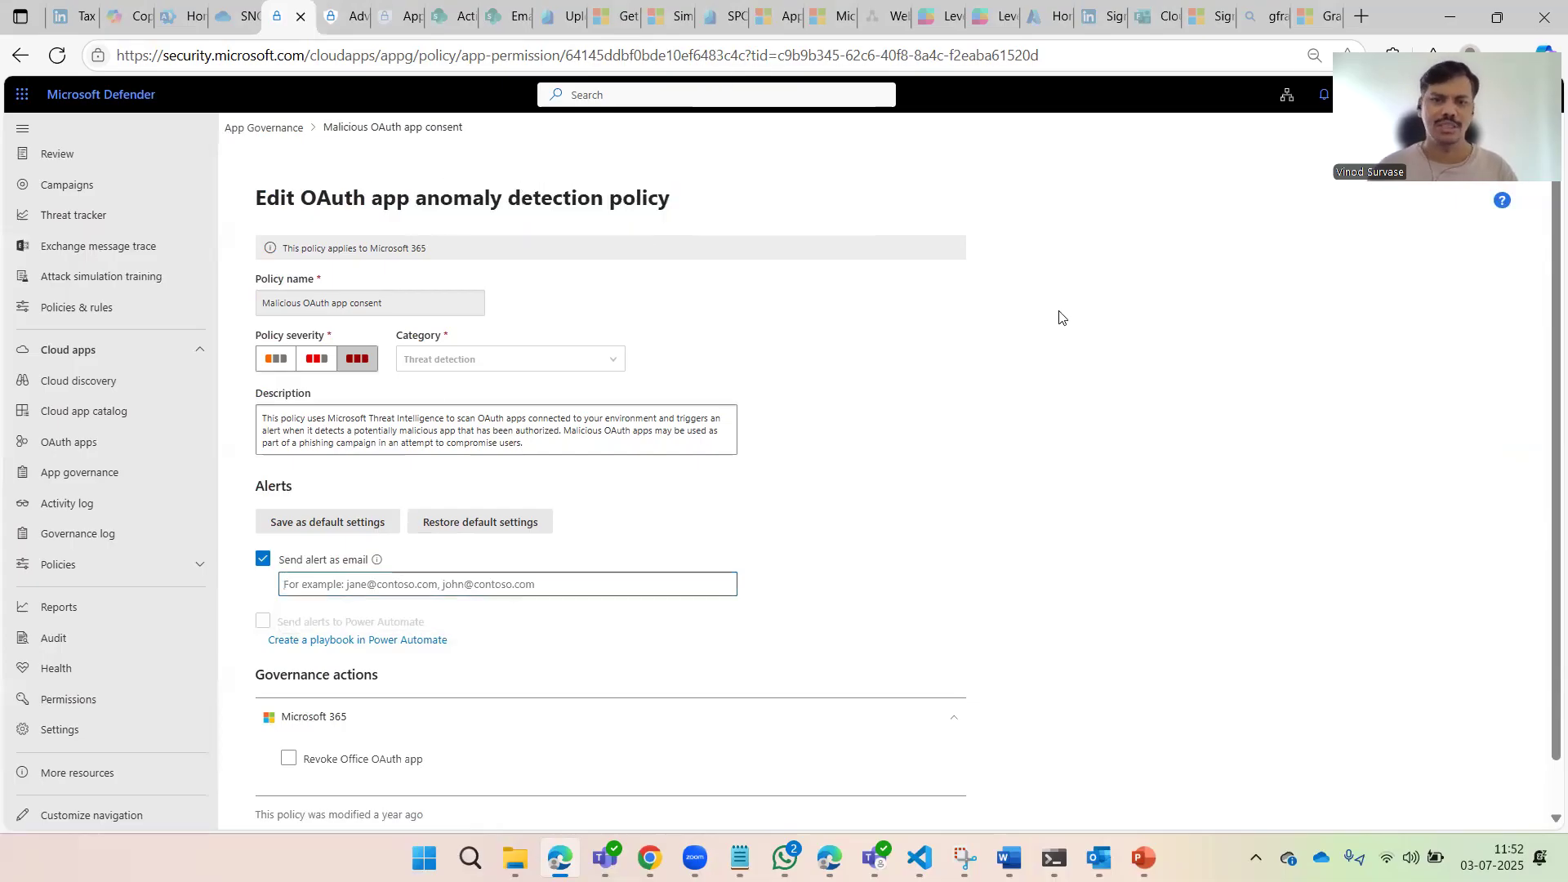
pyautogui.scroll(-1, 745, 572)
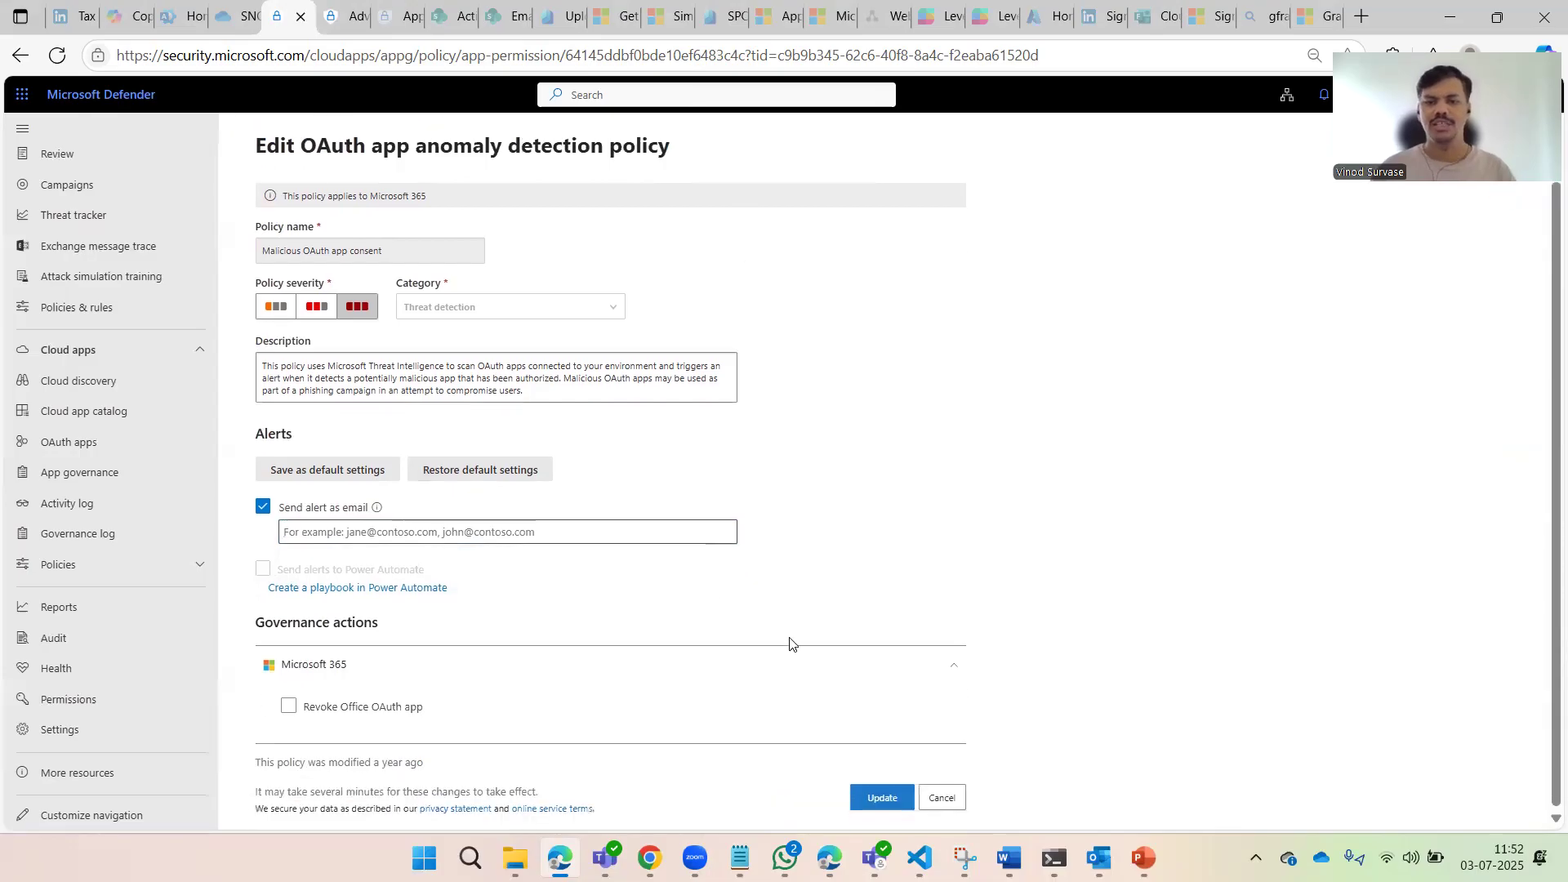
pyautogui.click(942, 798)
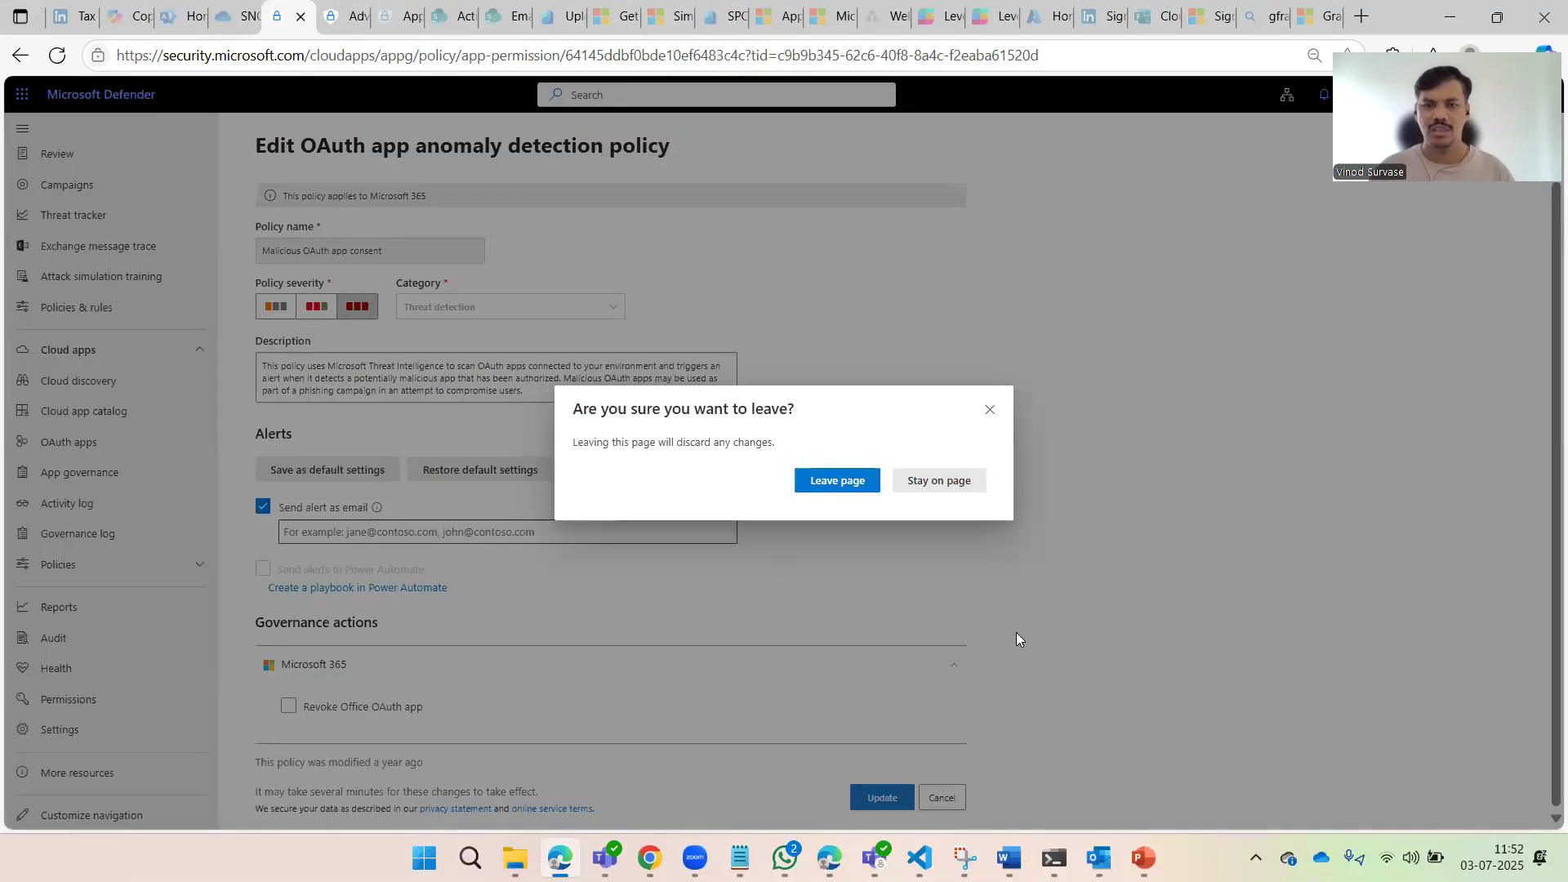
pyautogui.click(837, 481)
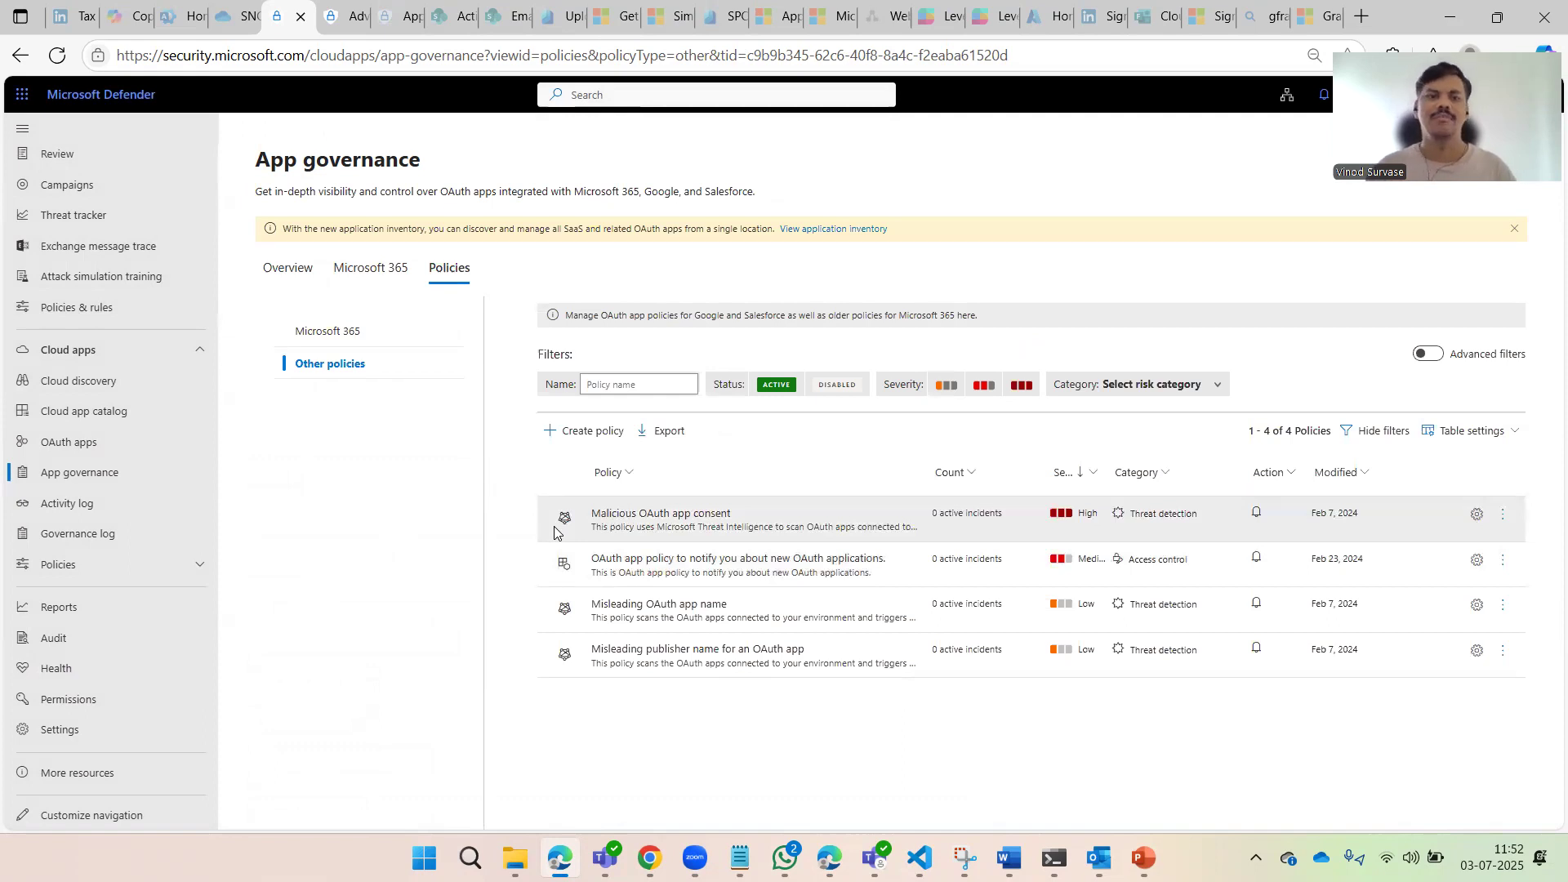
# Return to the Microsoft 365 policies and compare the Regulate app use and Secure app permissions suggestions
pyautogui.click(350, 333)
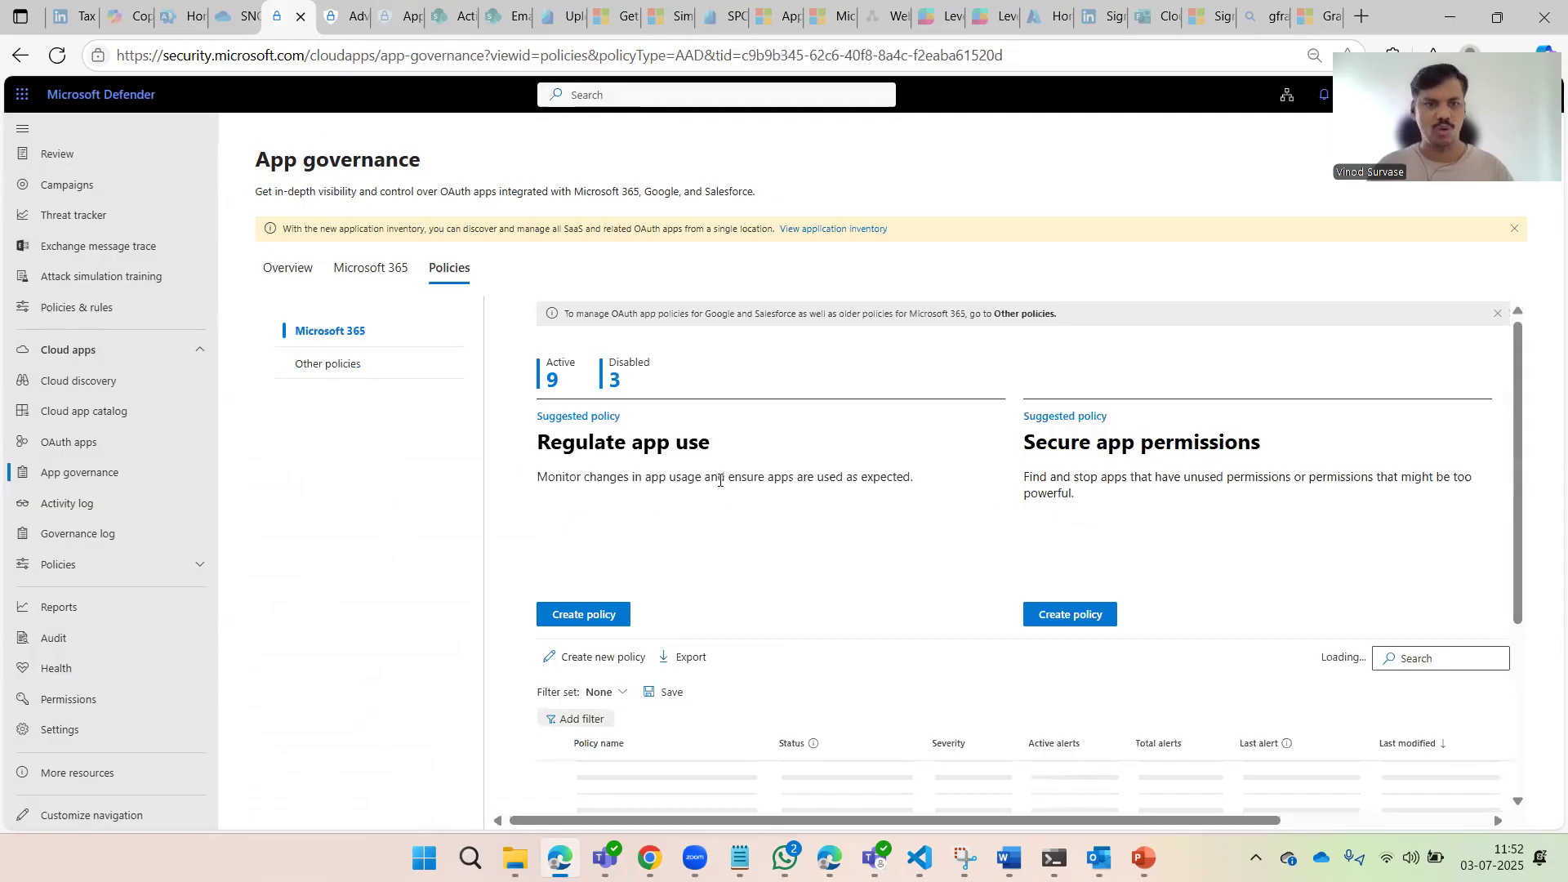
pyautogui.scroll(-3, 717, 480)
pyautogui.scroll(3, 717, 479)
pyautogui.scroll(-2, 719, 496)
pyautogui.scroll(2, 719, 497)
pyautogui.scroll(-1, 719, 497)
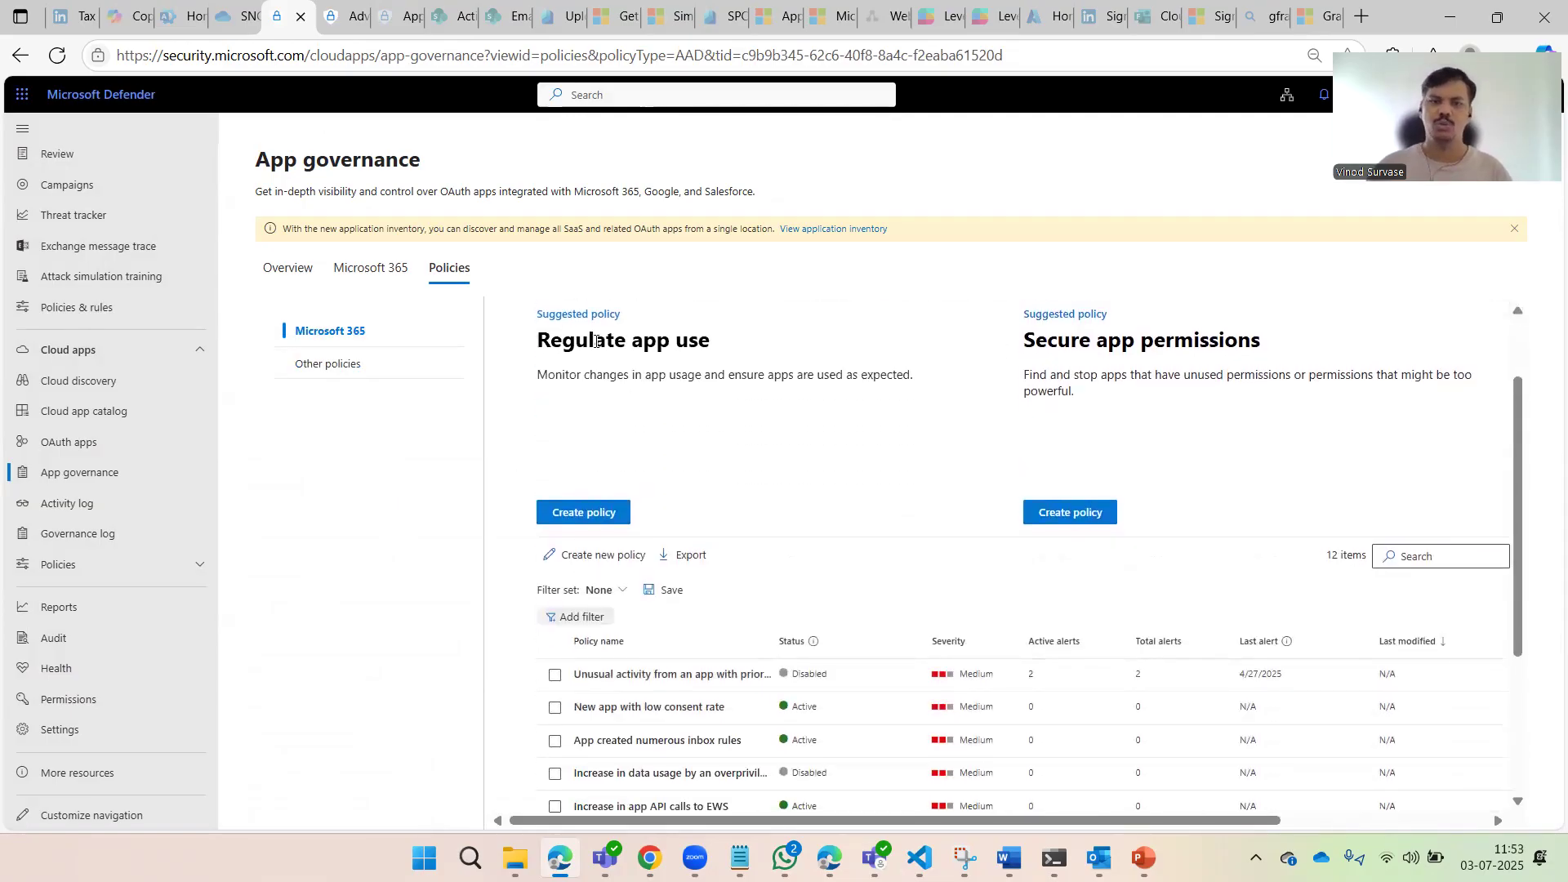
pyautogui.moveTo(562, 353); pyautogui.dragTo(691, 347)
pyautogui.click(797, 378)
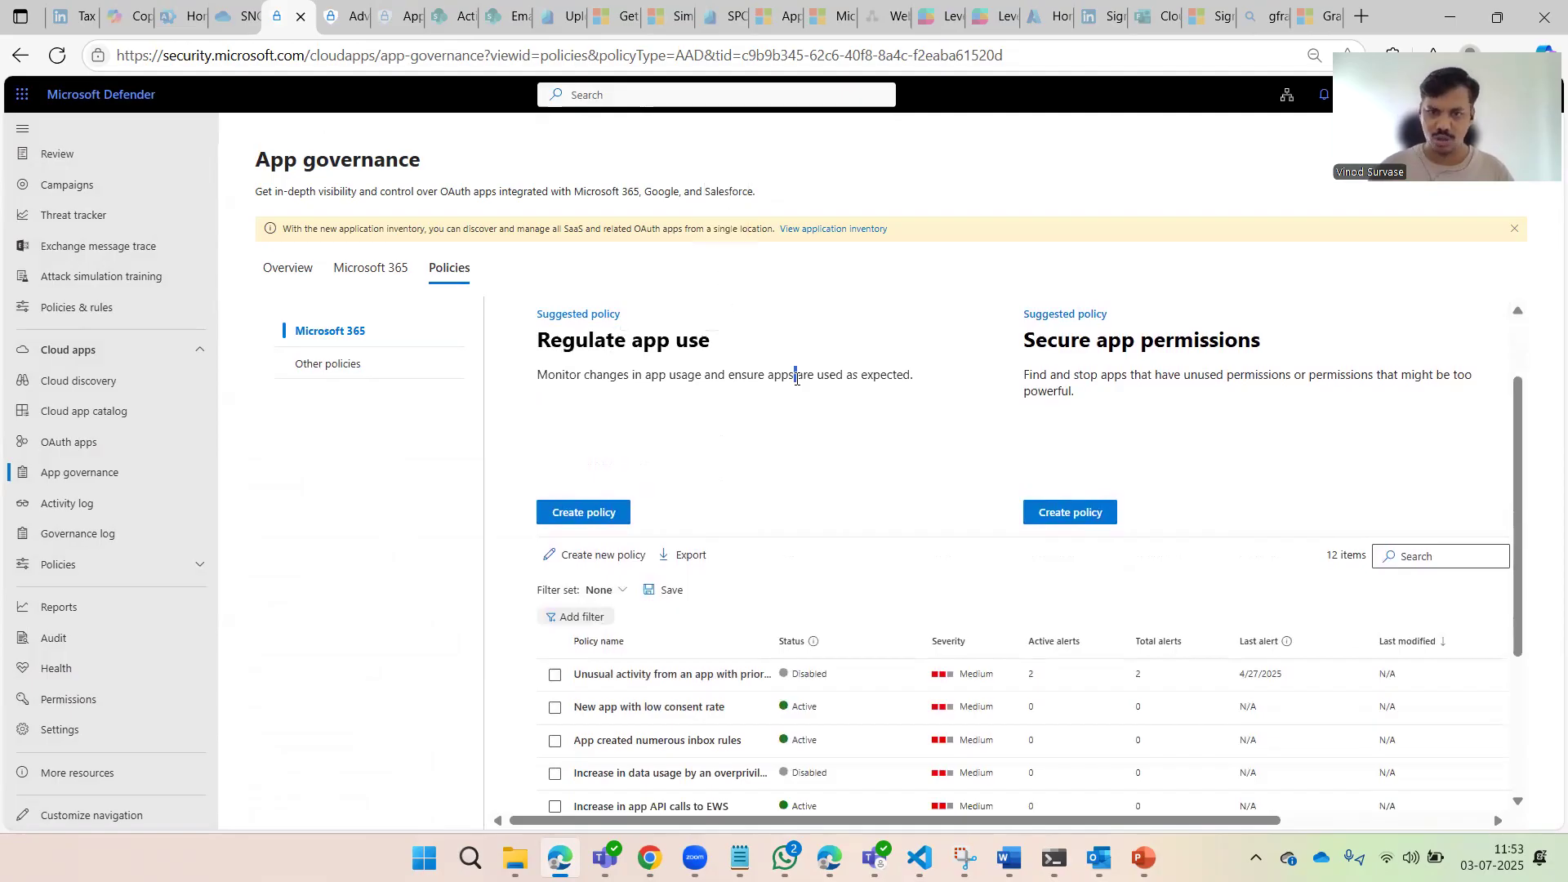
pyautogui.moveTo(1054, 338); pyautogui.dragTo(1214, 340)
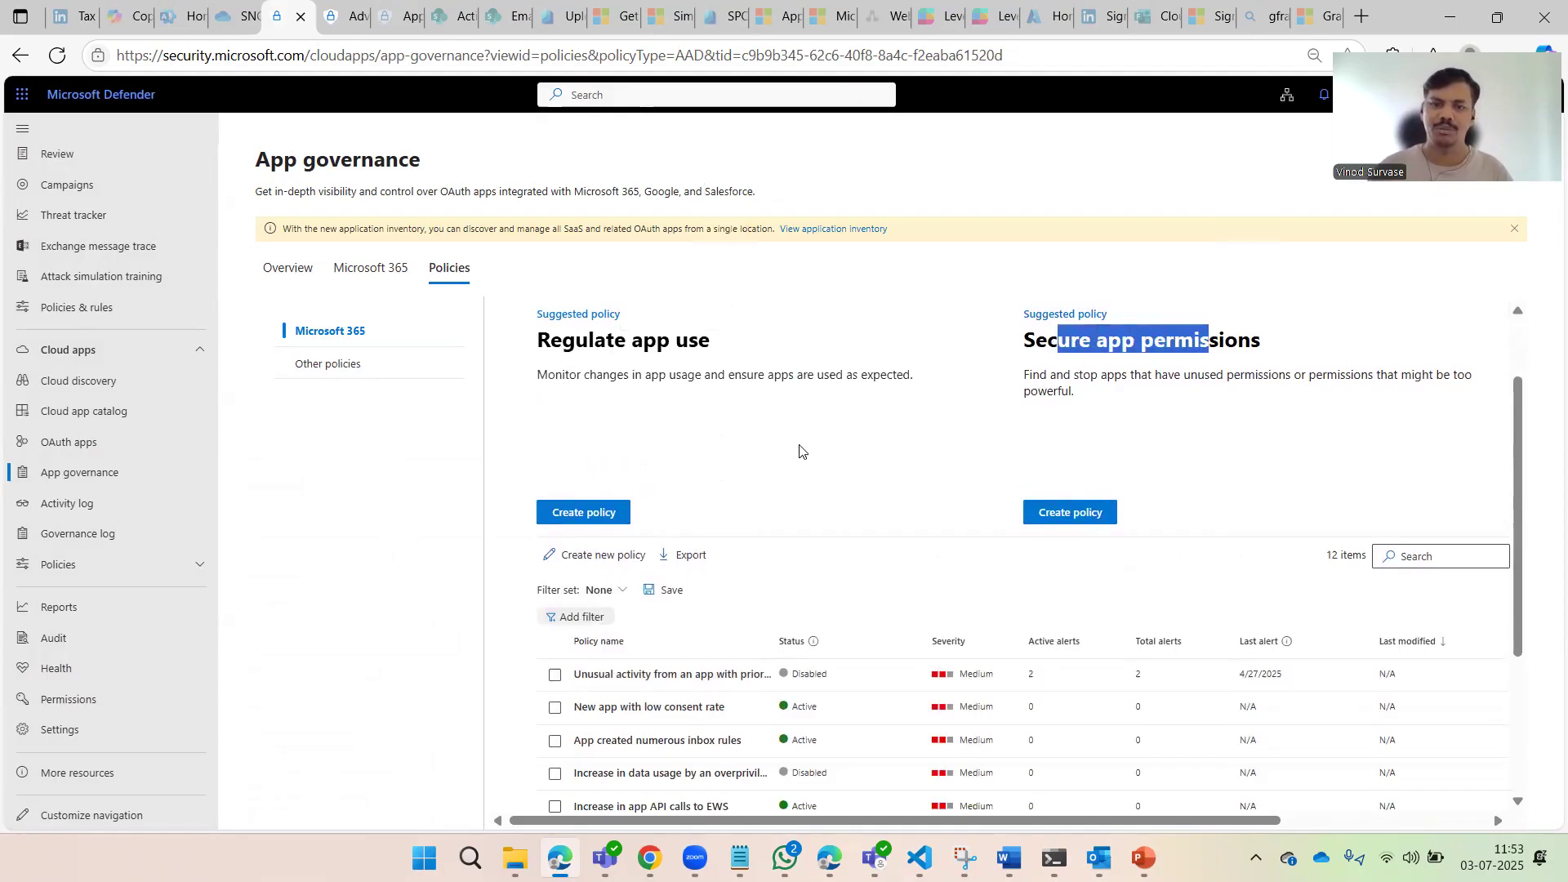
pyautogui.click(780, 458)
pyautogui.moveTo(675, 342); pyautogui.dragTo(532, 376)
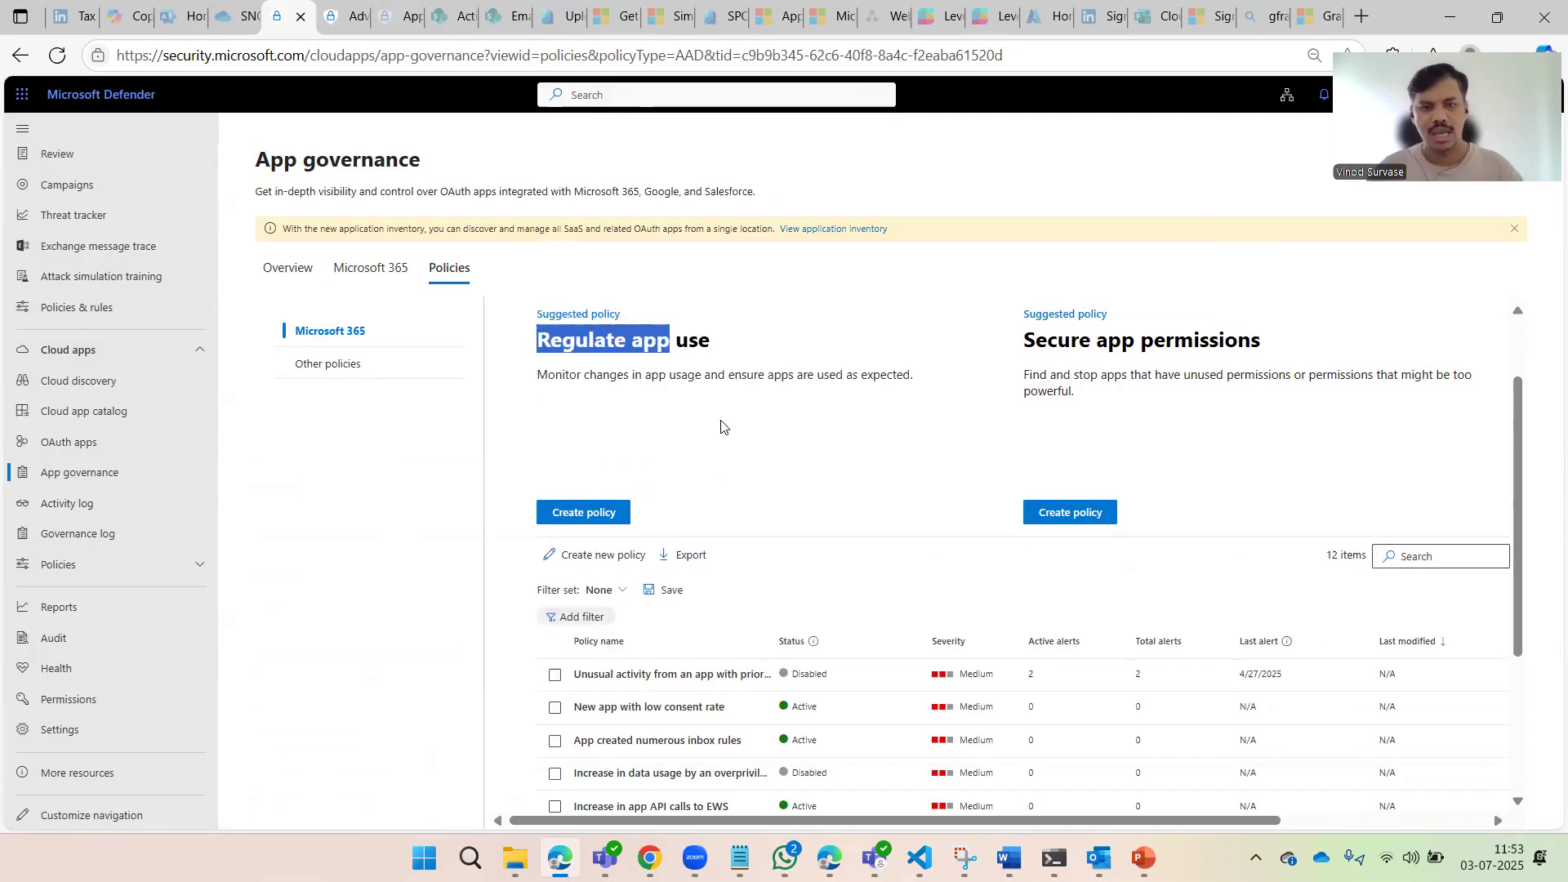
pyautogui.click(693, 404)
# Start a new policy from the Regulate app use suggestion, look through the template categories and select the Custom policy template
pyautogui.click(571, 513)
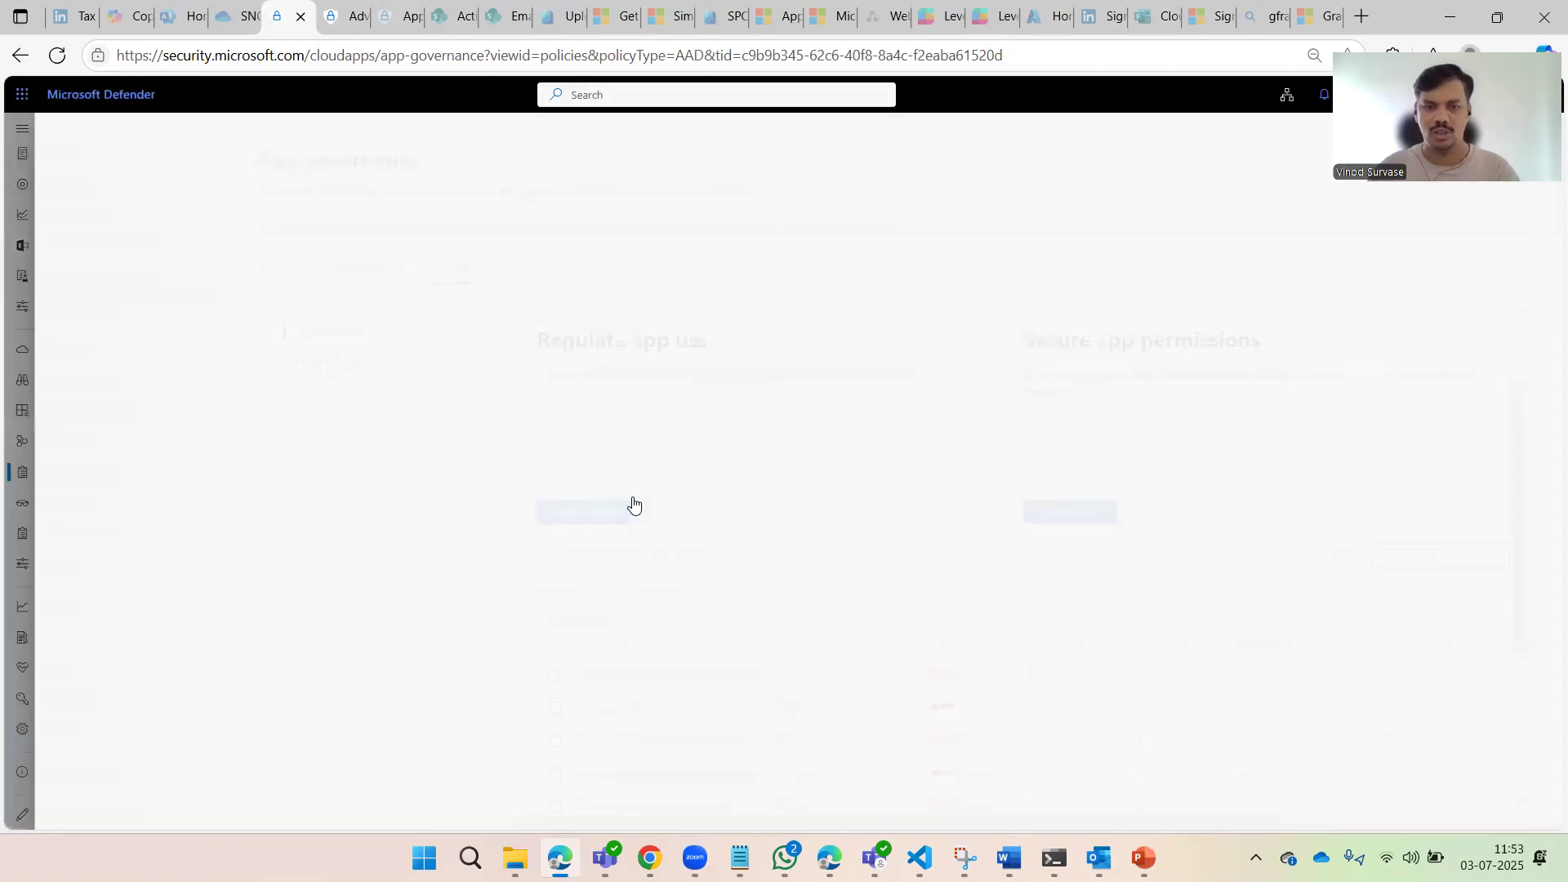
pyautogui.click(607, 285)
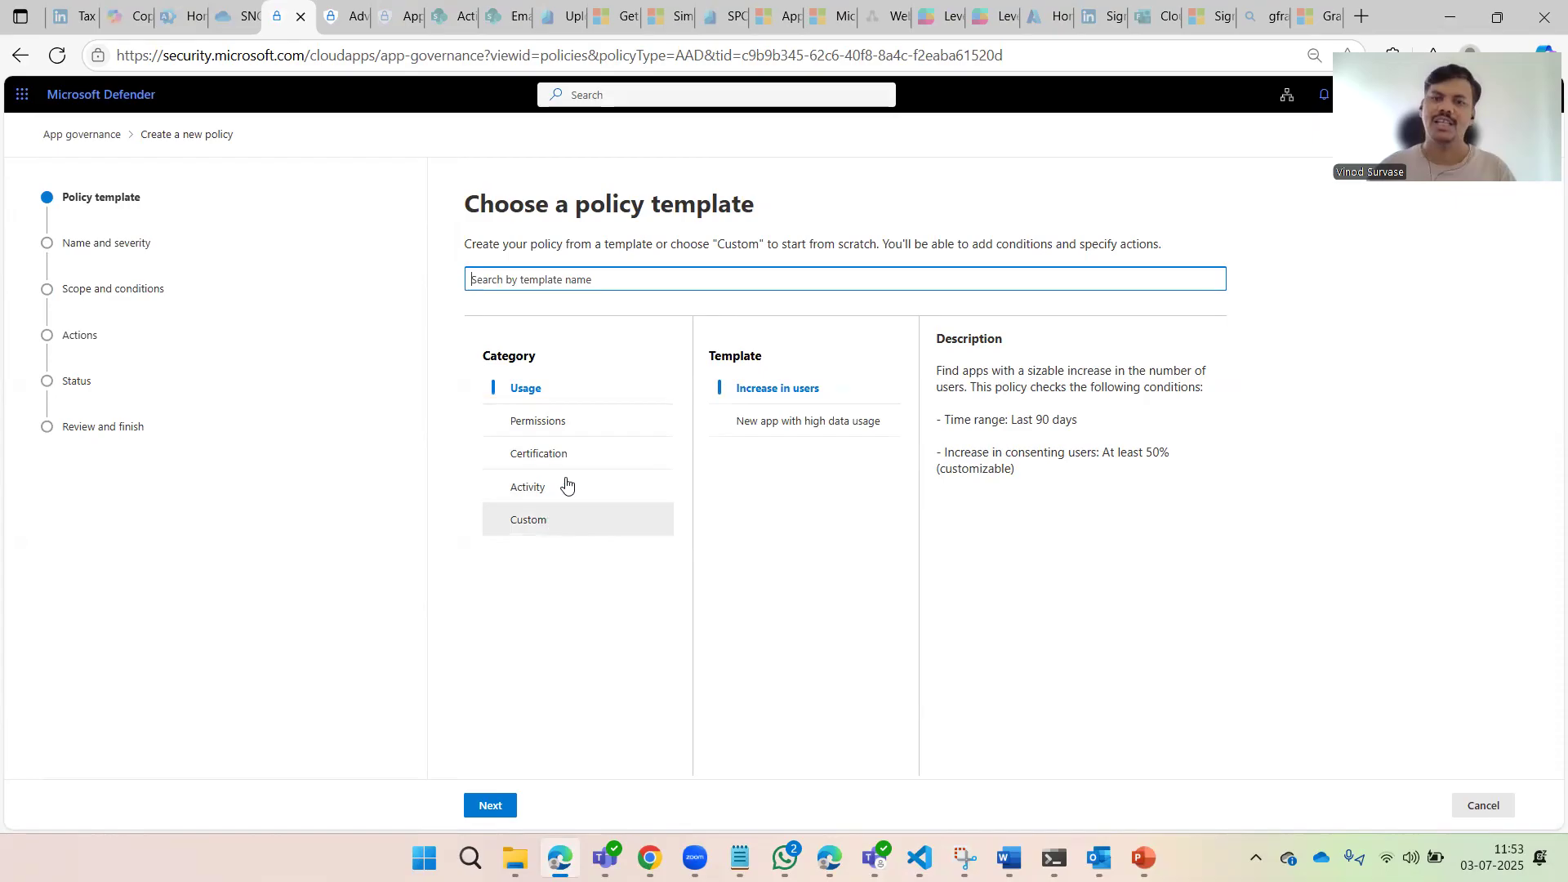
pyautogui.click(604, 427)
pyautogui.click(584, 460)
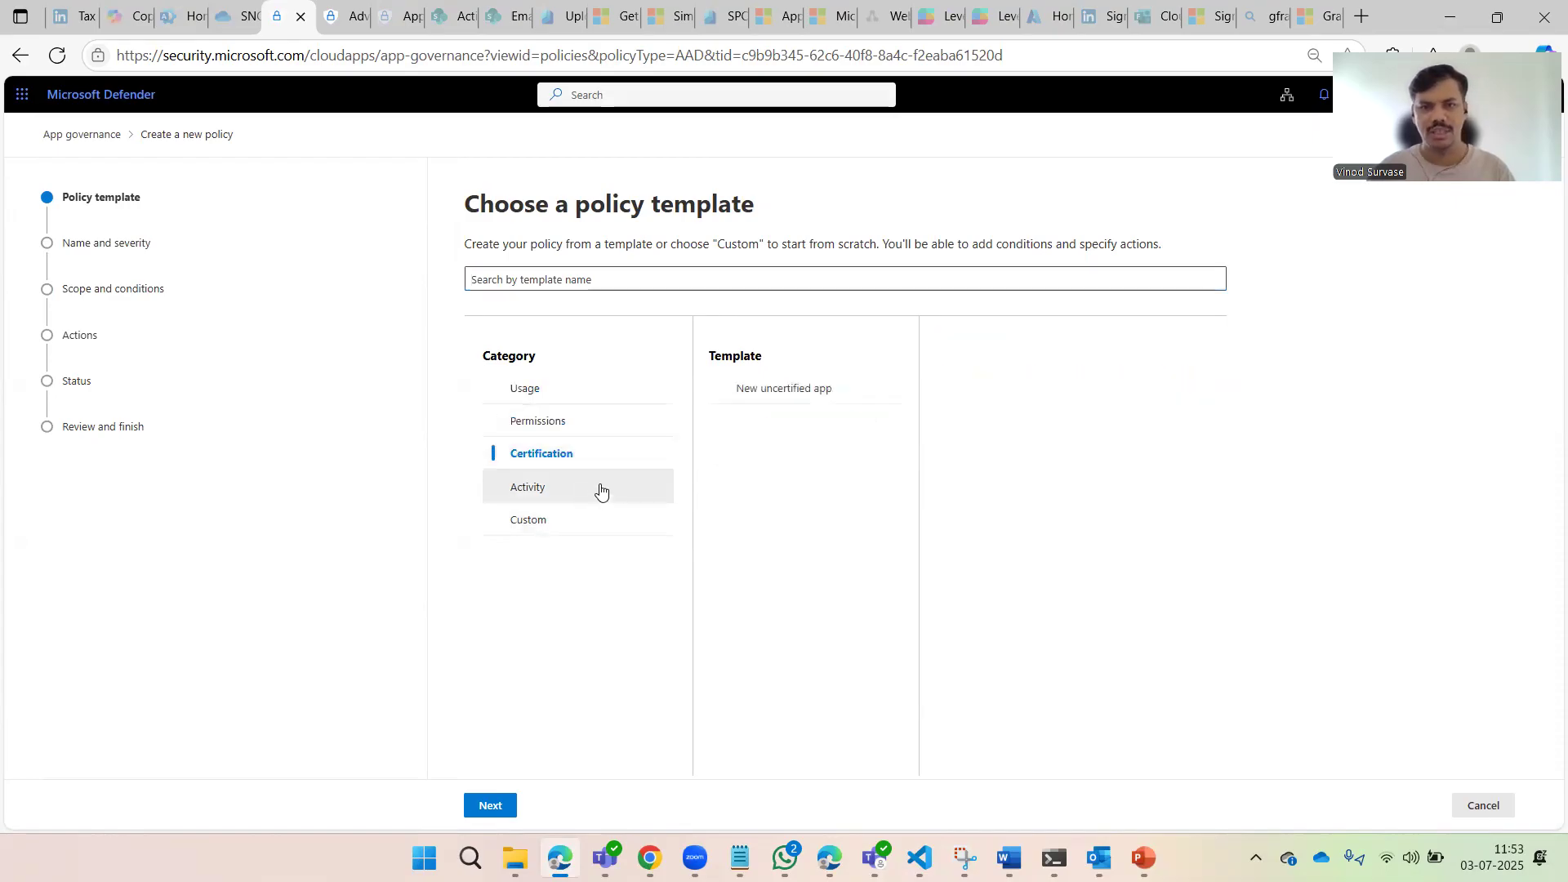
pyautogui.click(583, 497)
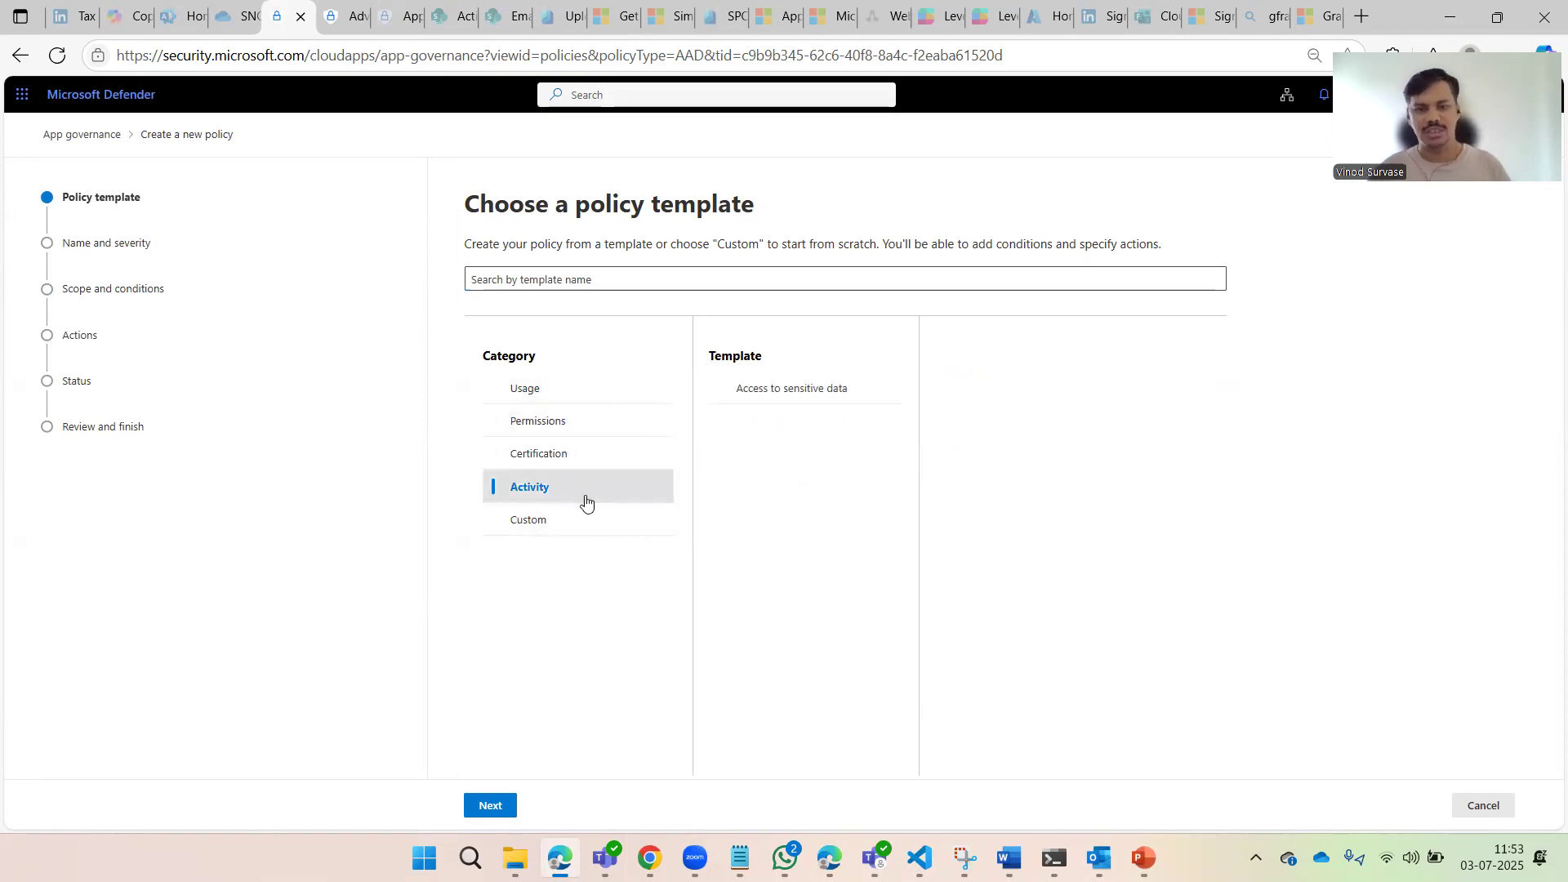
pyautogui.click(570, 523)
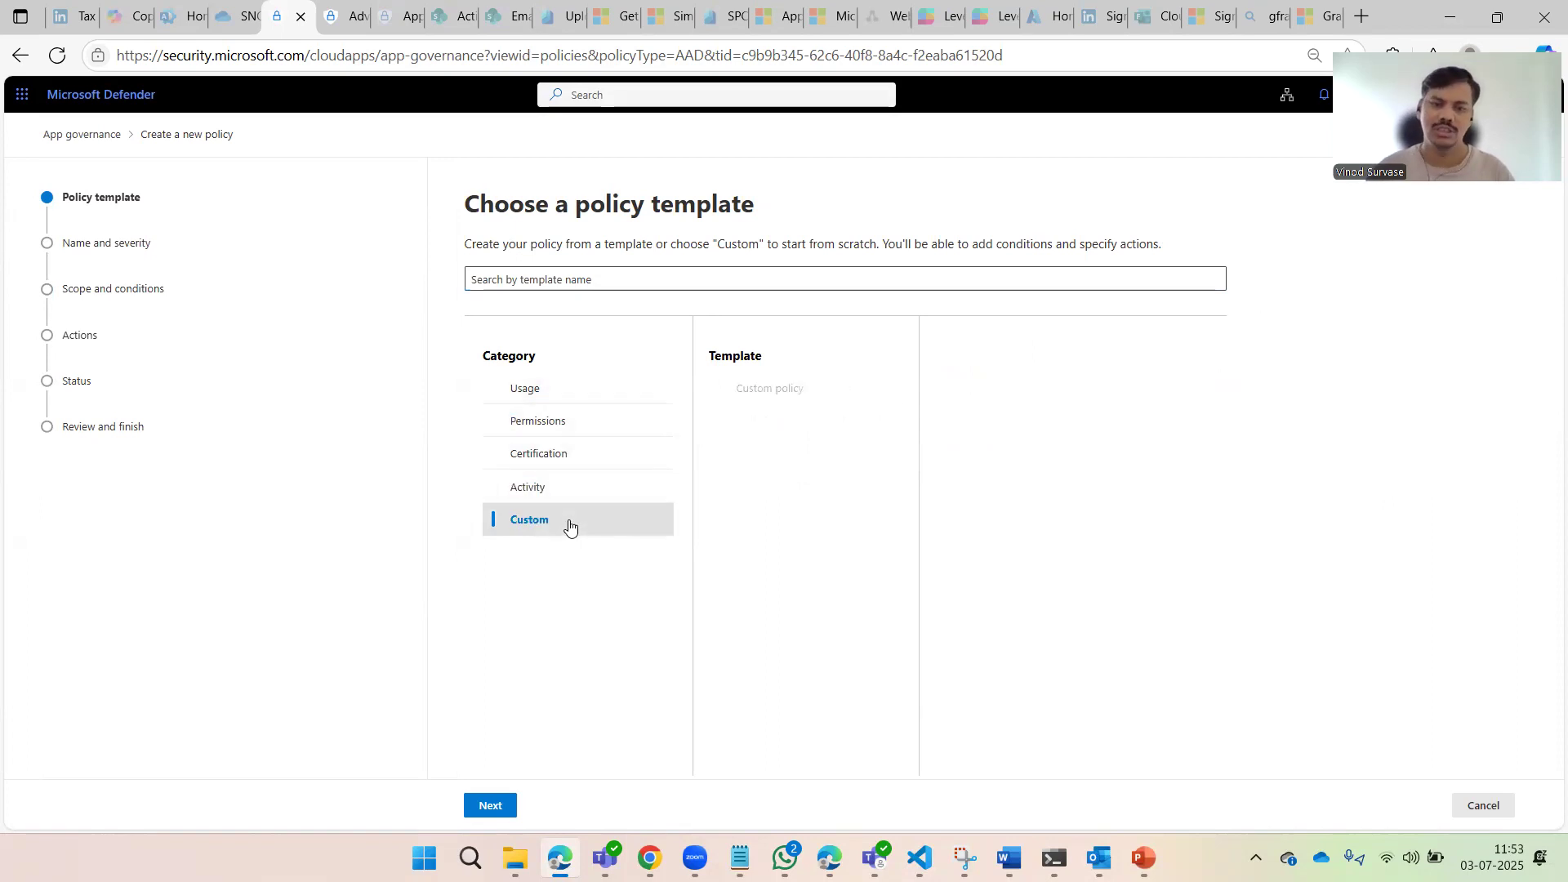
pyautogui.click(770, 403)
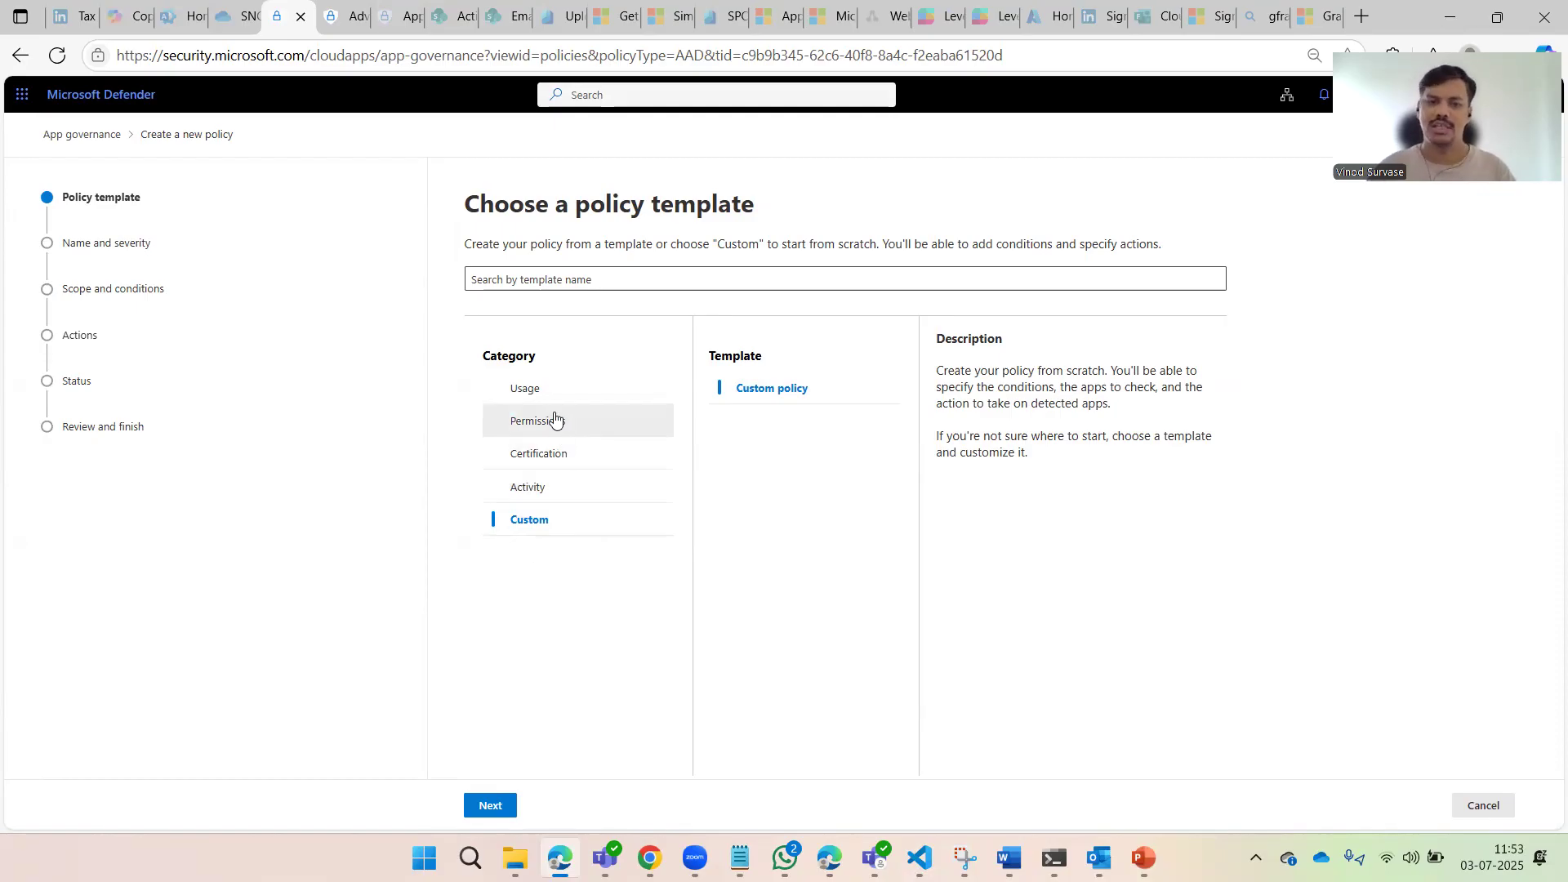
# Choose the New app with high data usage template from the Usage category and continue to the policy's name and severity
pyautogui.click(604, 392)
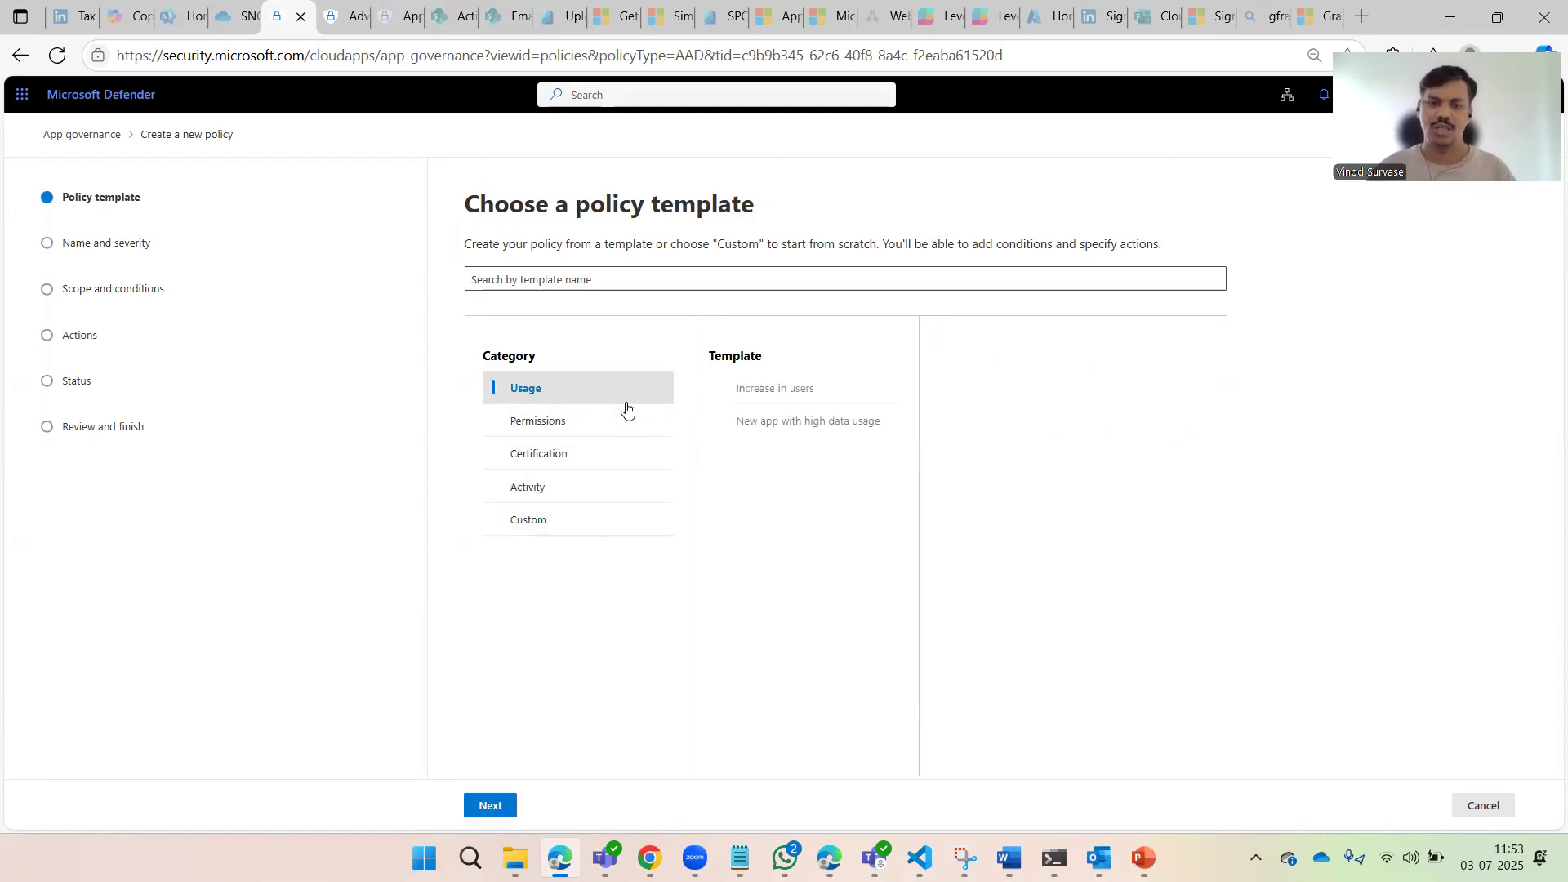
pyautogui.click(802, 426)
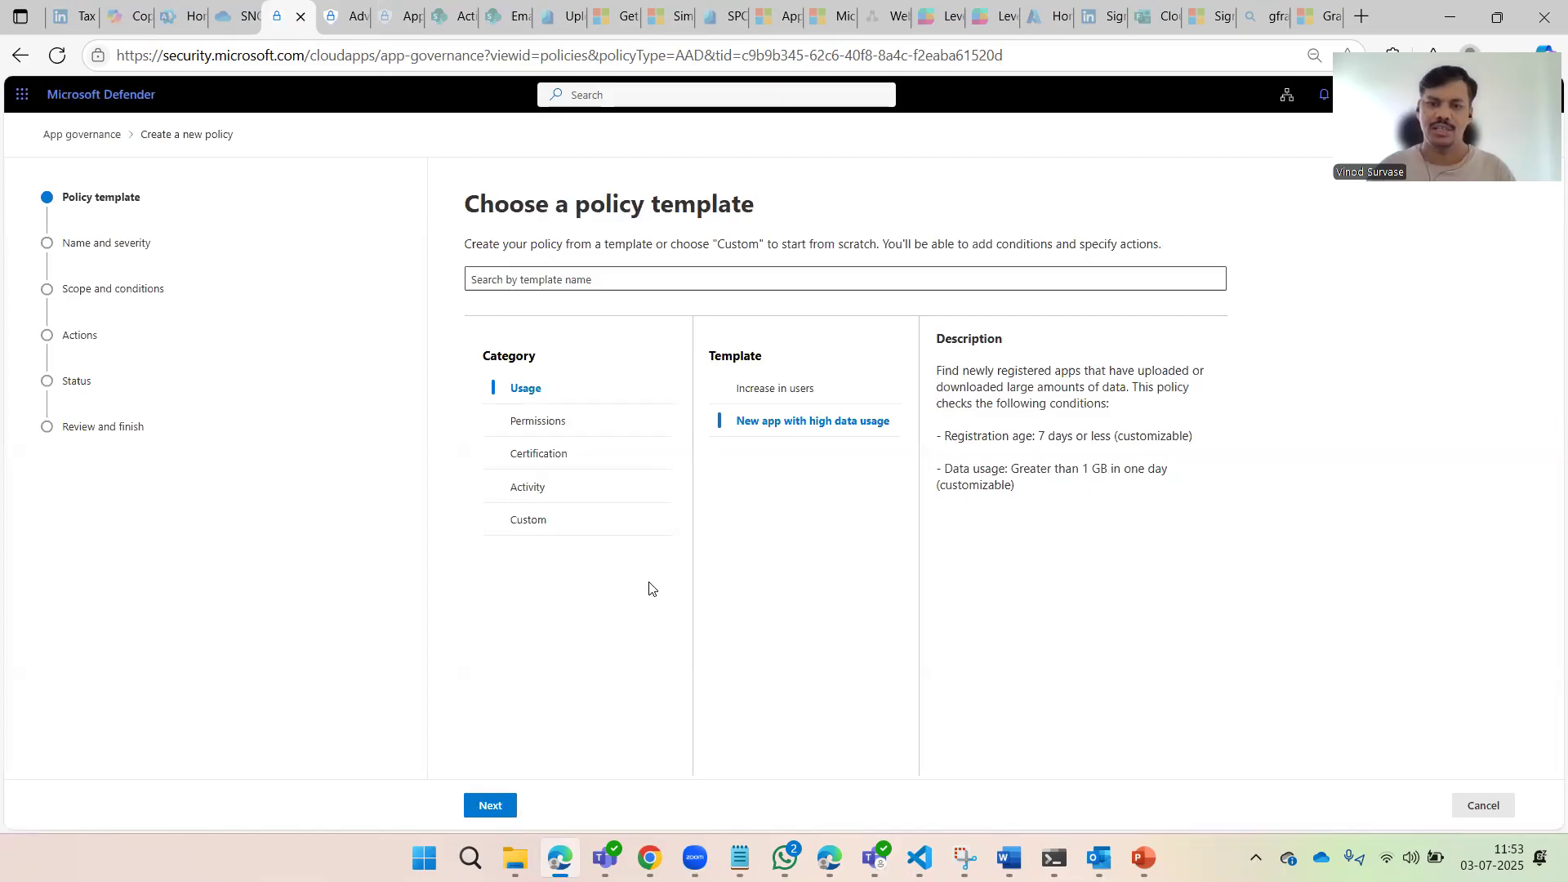
pyautogui.click(490, 806)
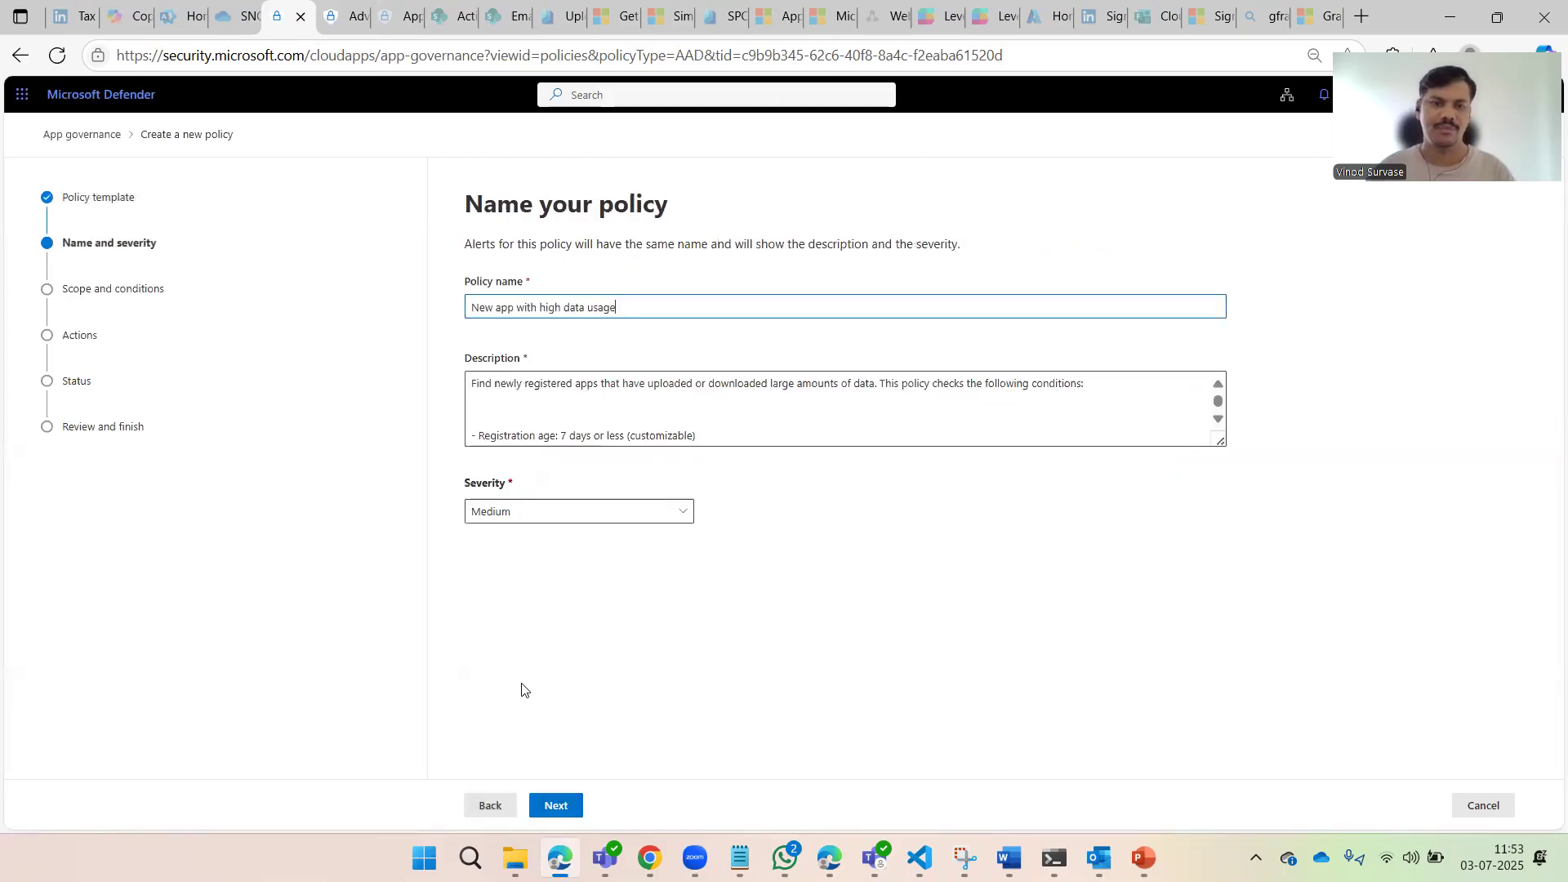
# Name the policy "Regulate app 1", keep the severity at Medium, and continue to the scope and conditions
pyautogui.moveTo(637, 309); pyautogui.dragTo(464, 328)
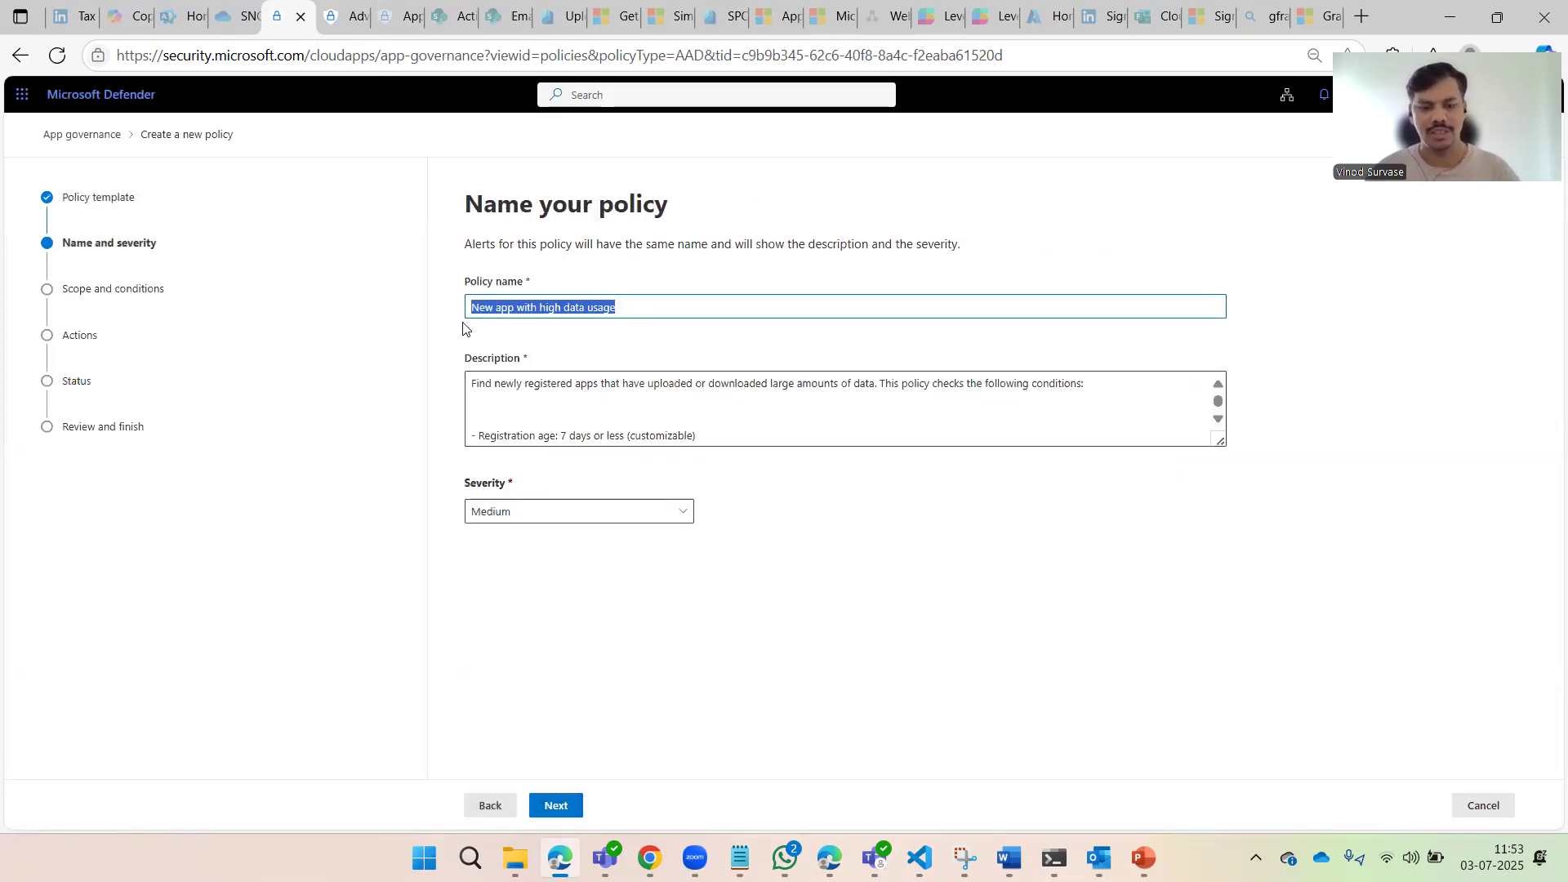
pyautogui.write('Regulate app 1')
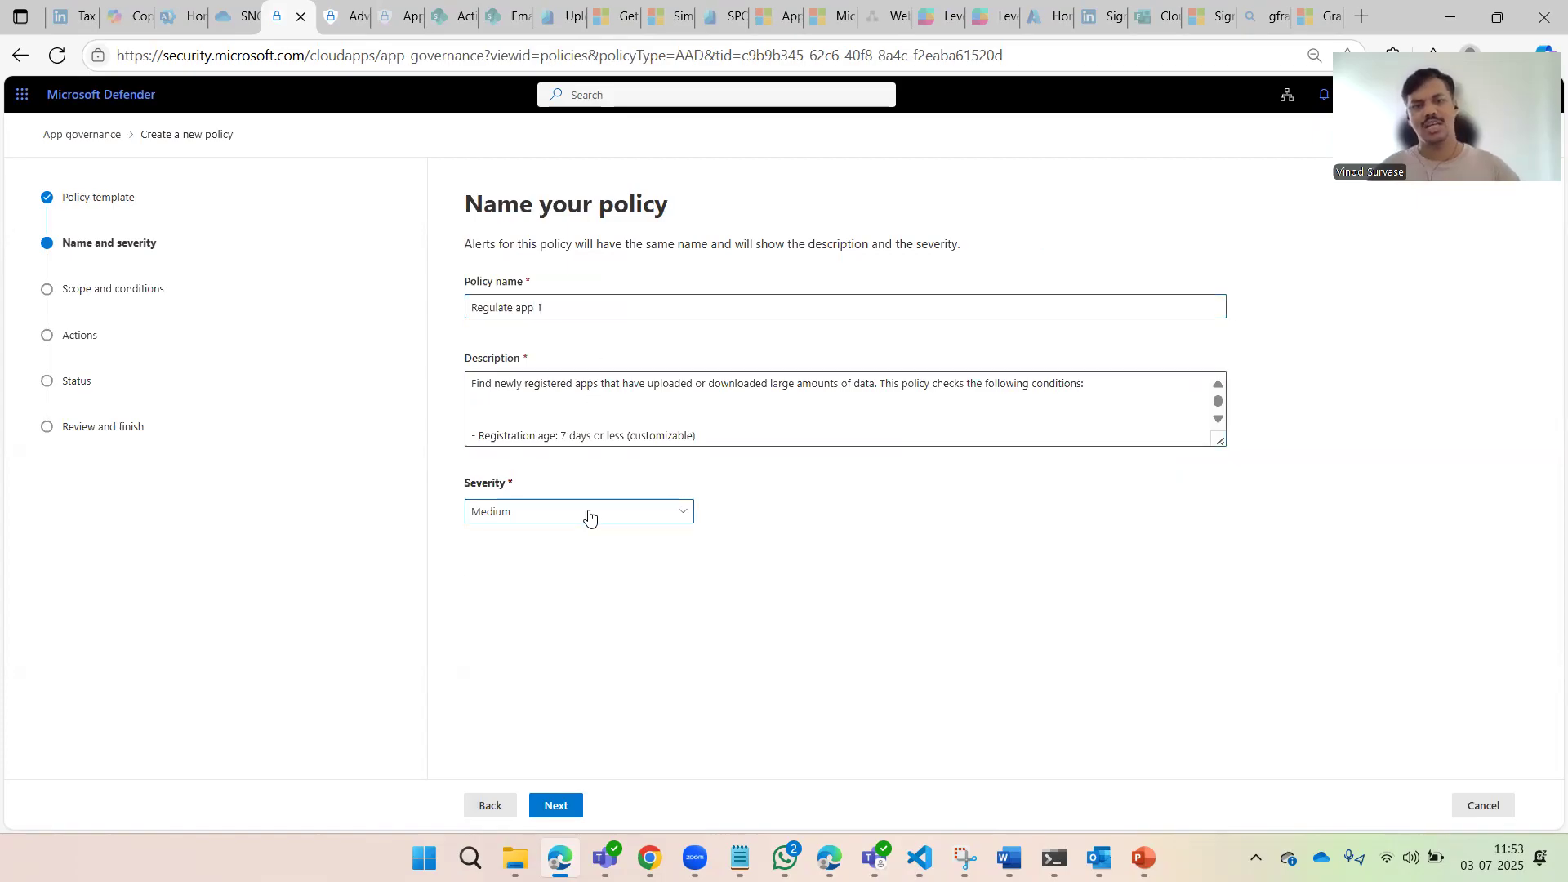
pyautogui.click(585, 513)
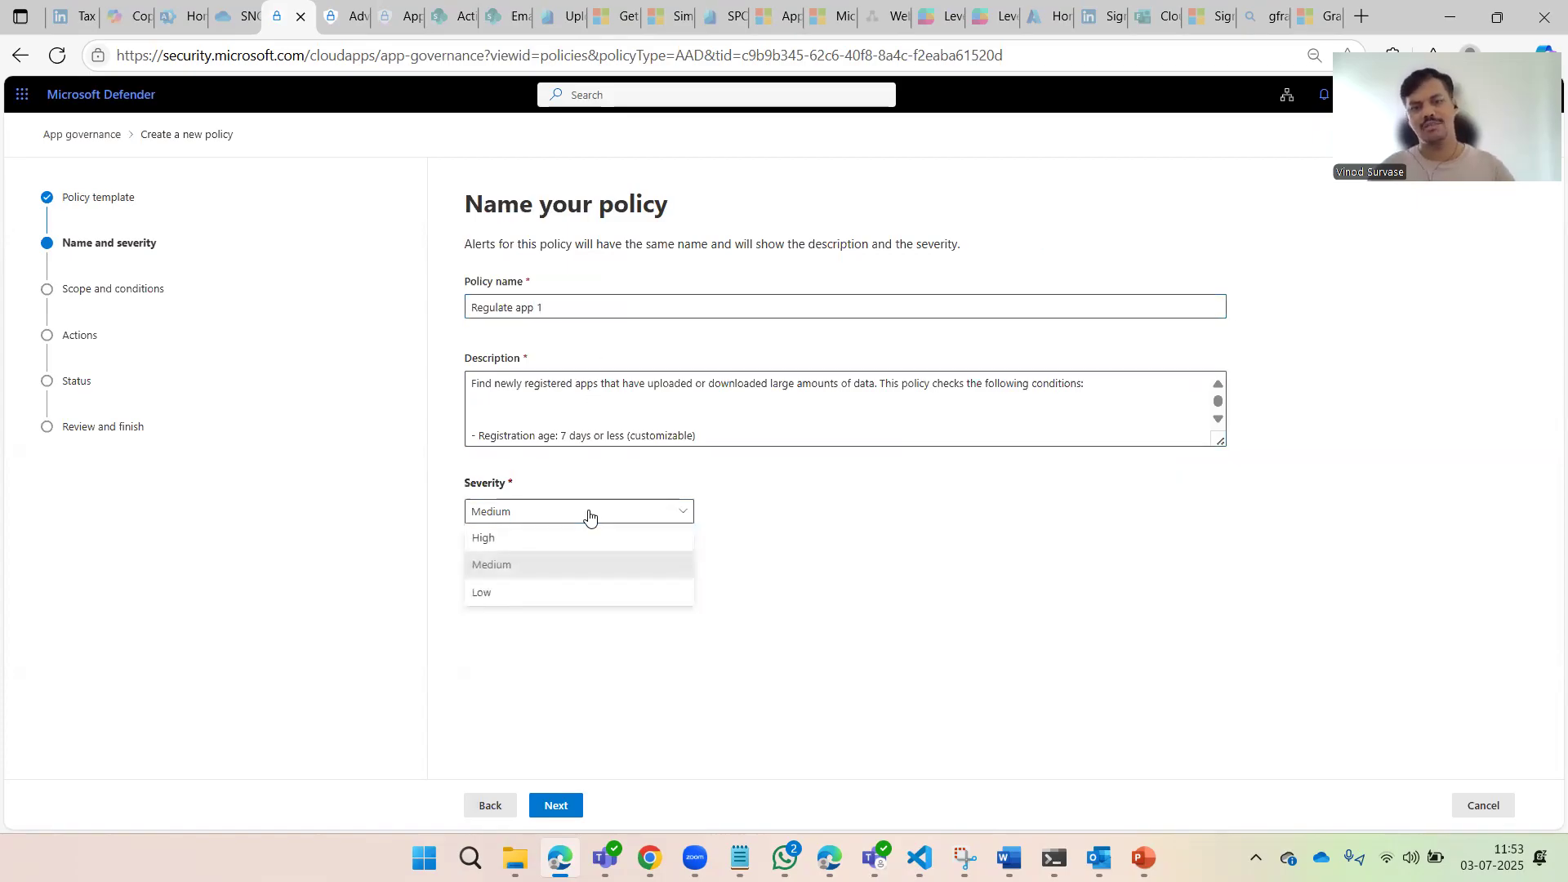
pyautogui.click(580, 575)
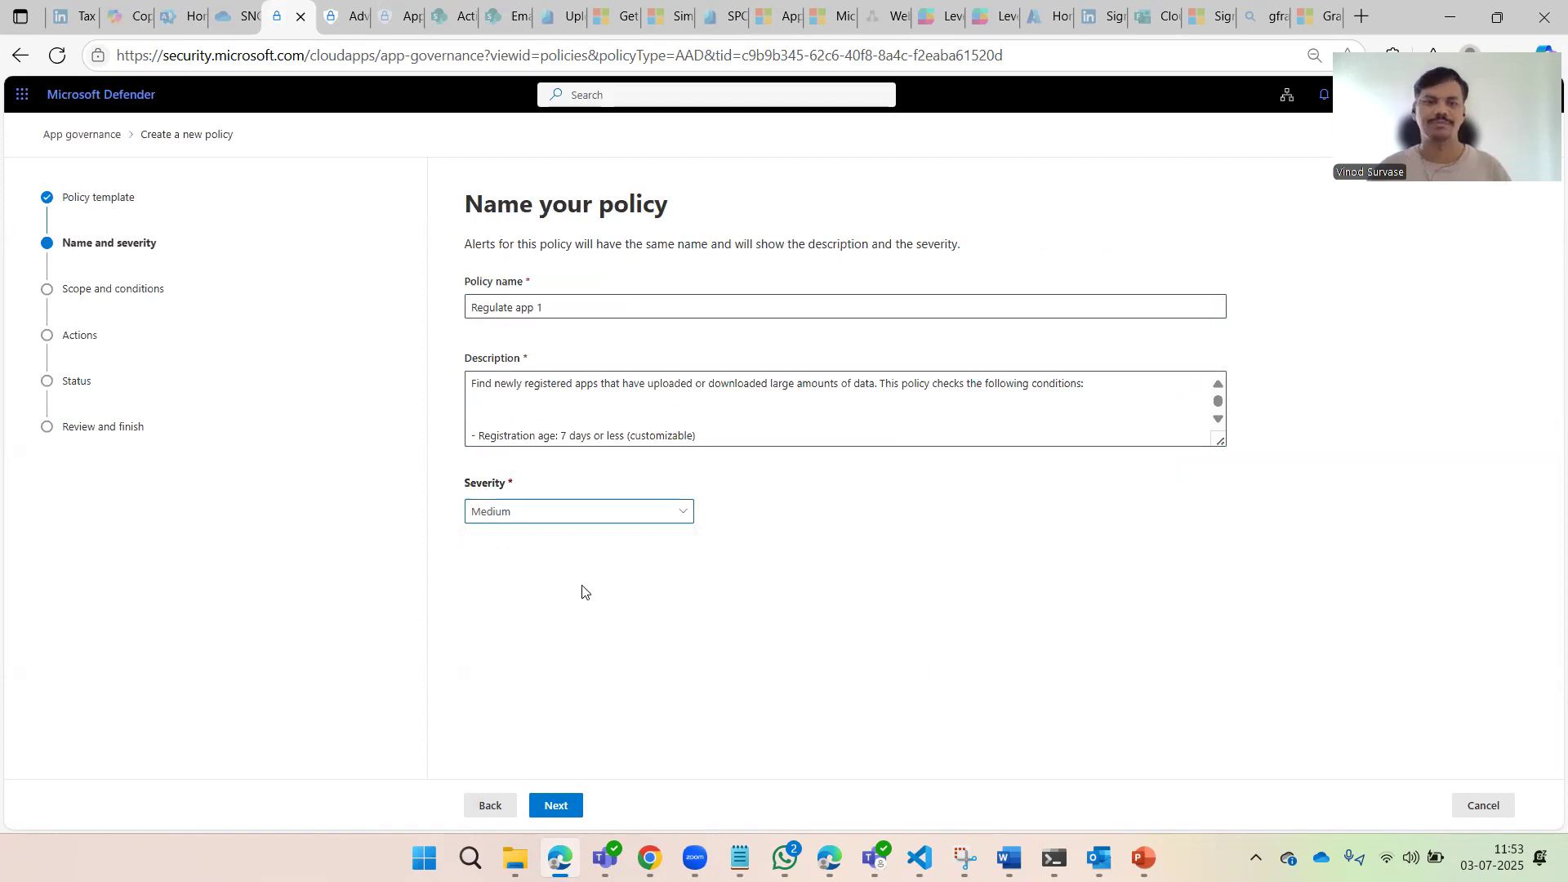
pyautogui.click(570, 799)
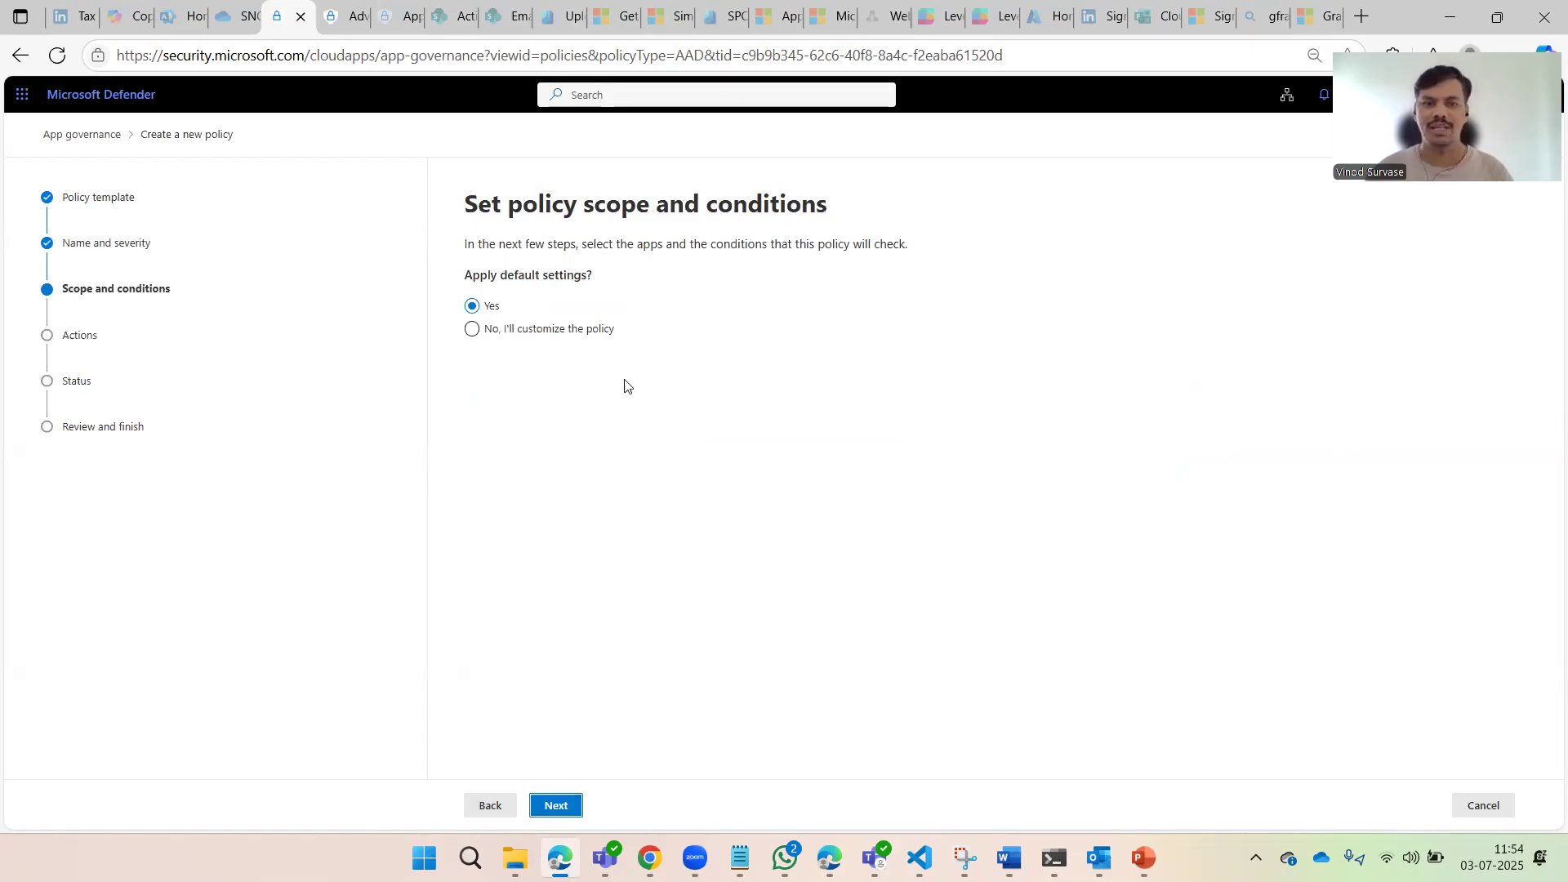
# Try applying the default scope and condition settings up to the policy action page, and go back to the scope choice
pyautogui.click(481, 278)
pyautogui.moveTo(480, 277); pyautogui.dragTo(603, 277)
pyautogui.click(551, 437)
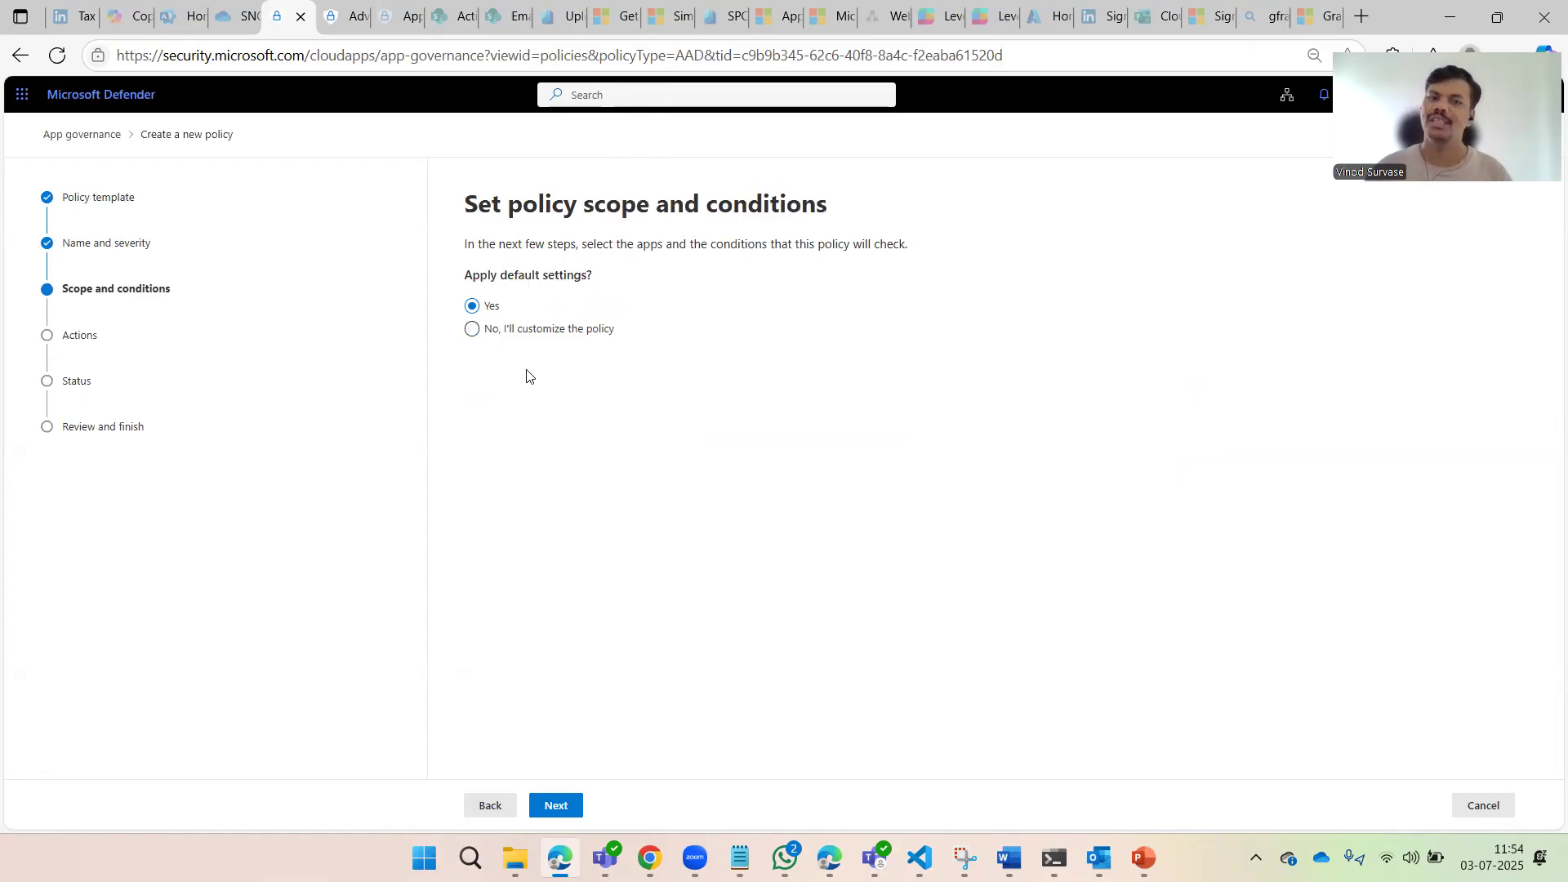
pyautogui.click(500, 332)
pyautogui.click(492, 308)
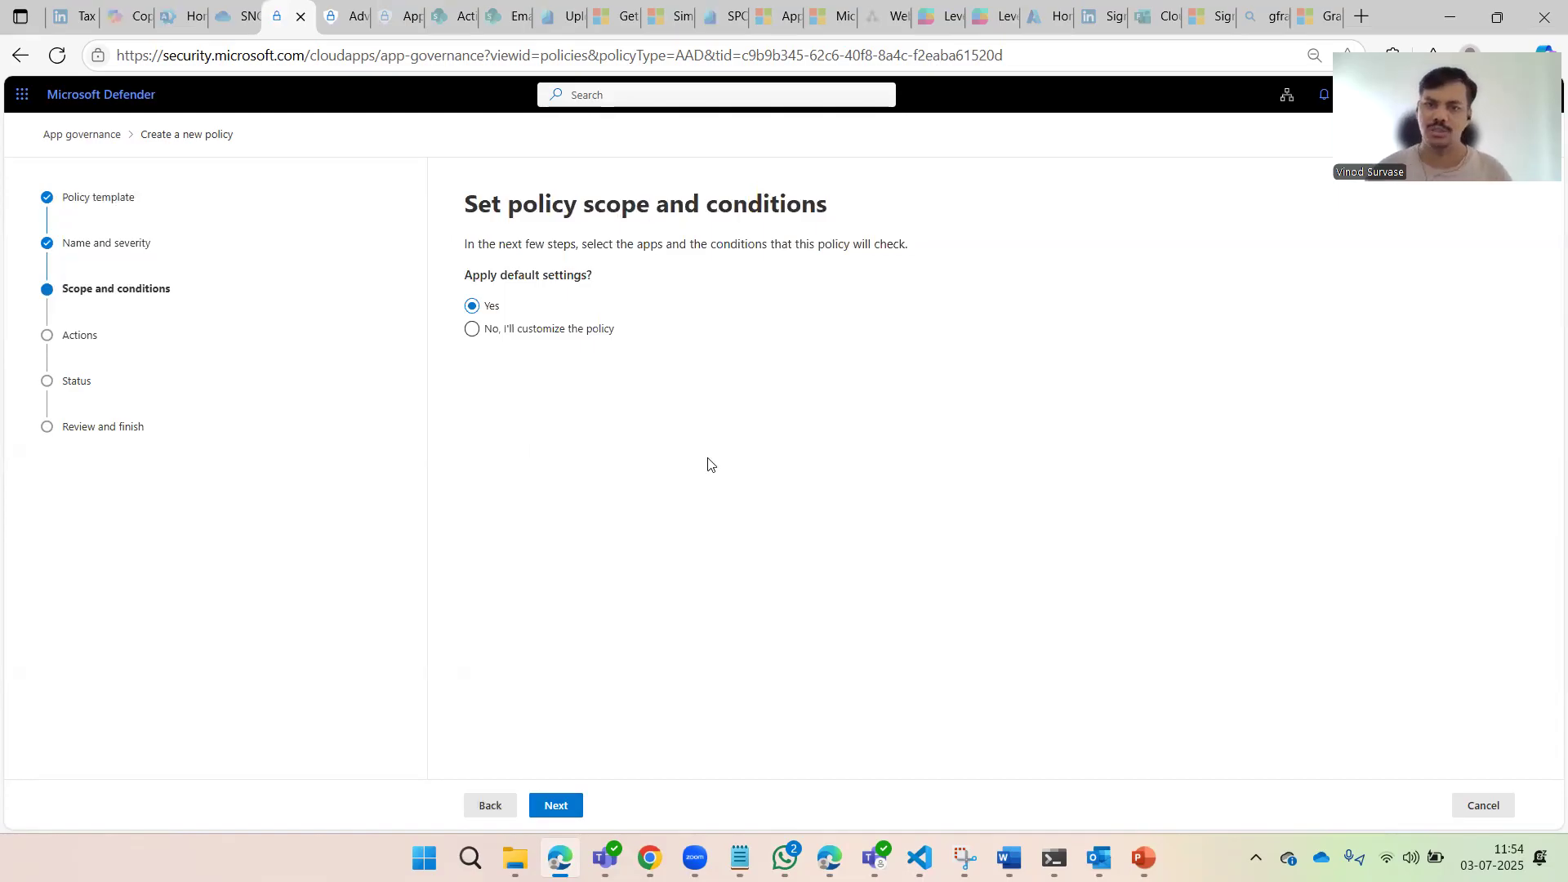
pyautogui.click(556, 805)
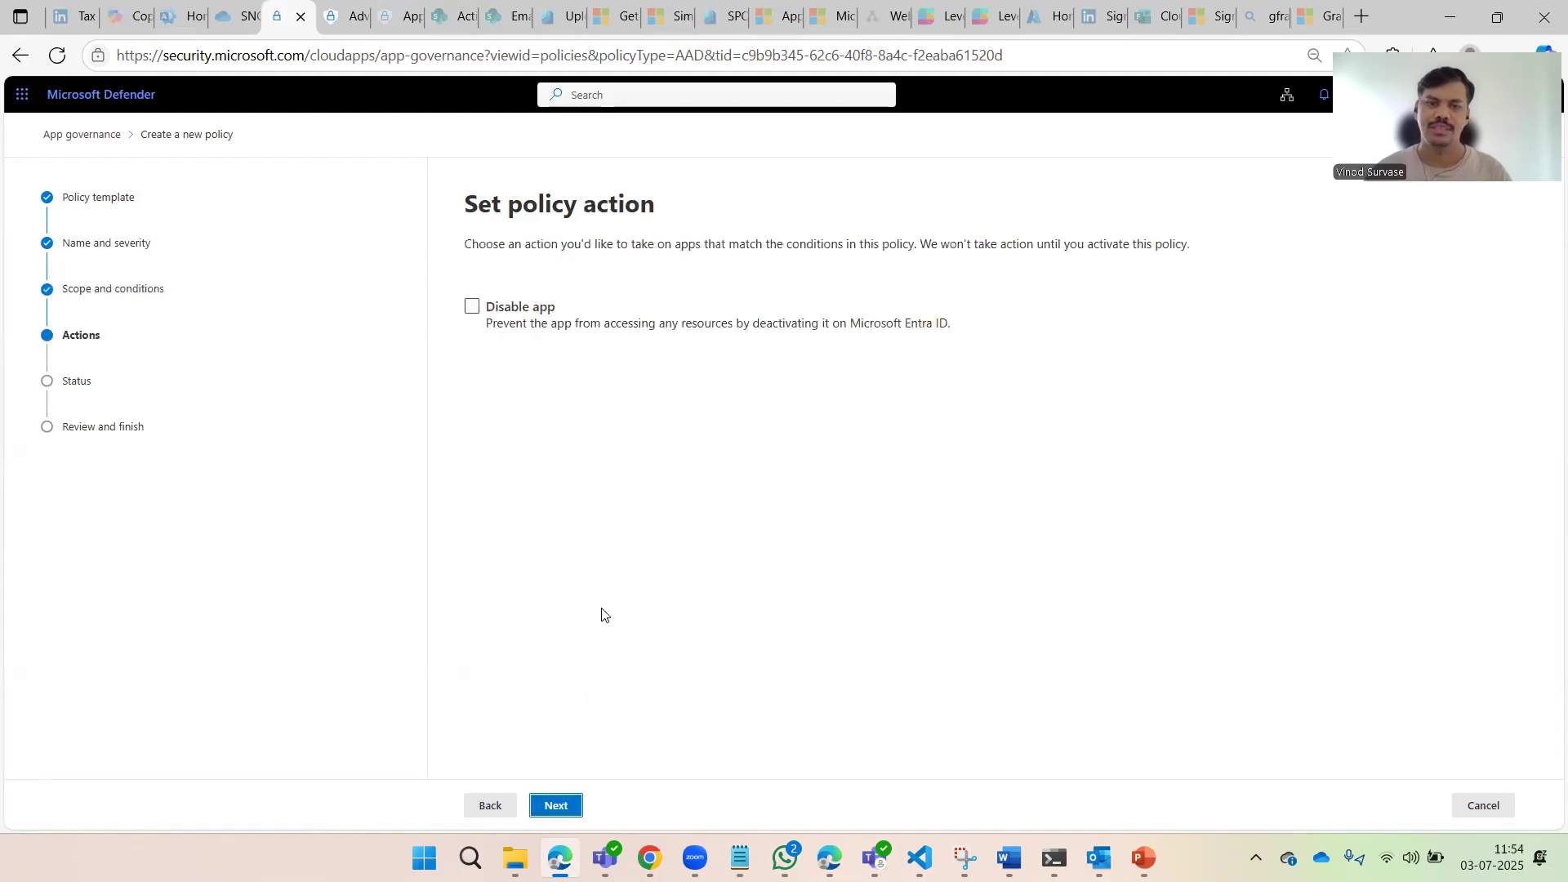
pyautogui.click(506, 808)
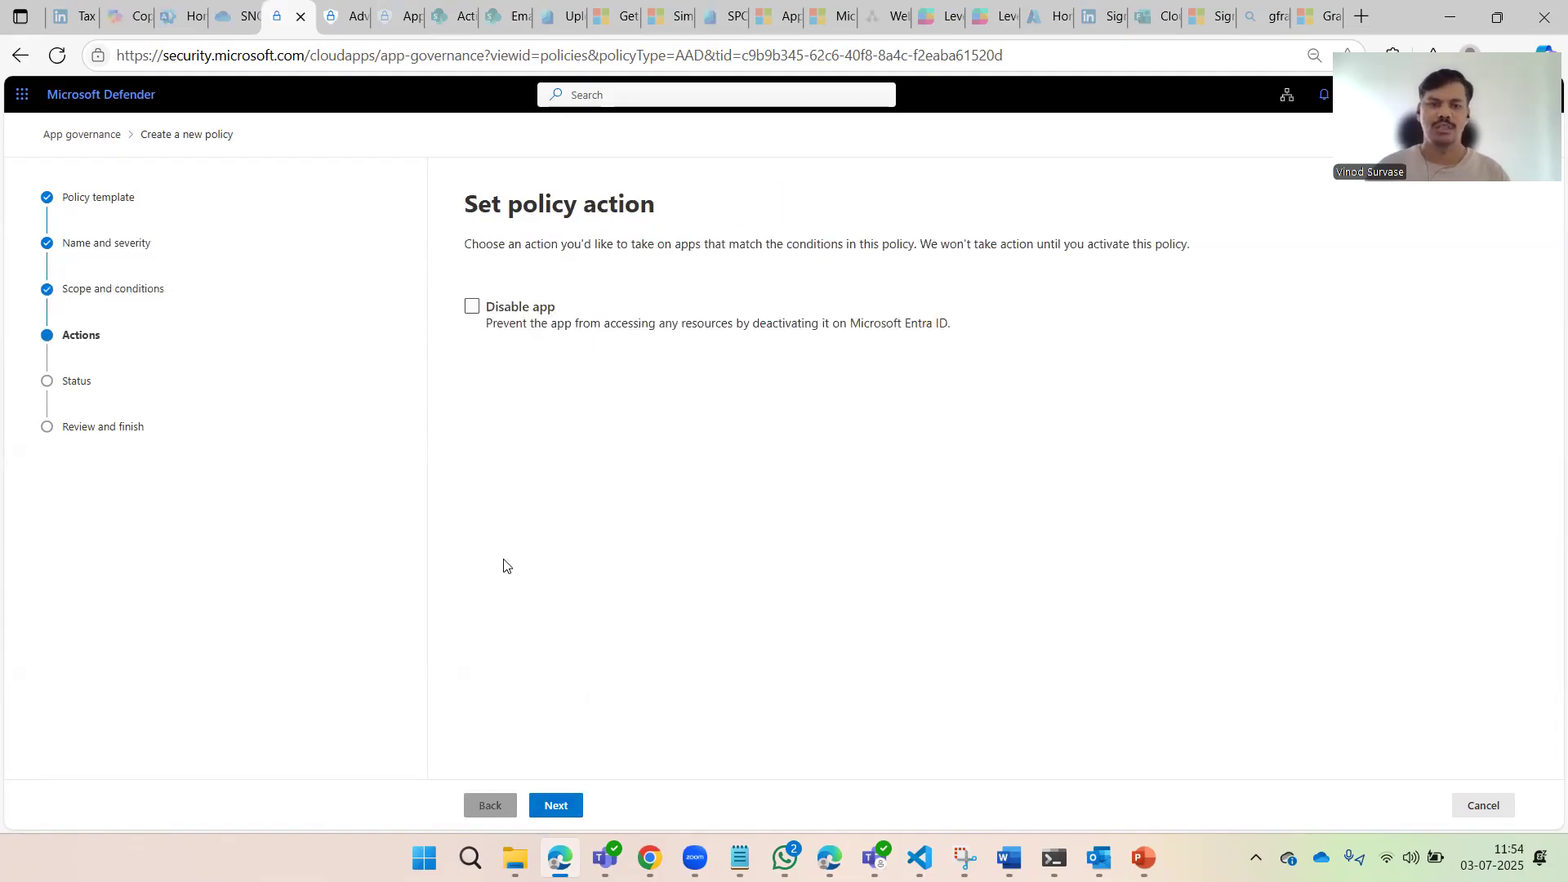
# Choose to customize the policy, set its scope to All apps after trying All apps except, and continue to the conditions
pyautogui.click(498, 330)
pyautogui.click(560, 807)
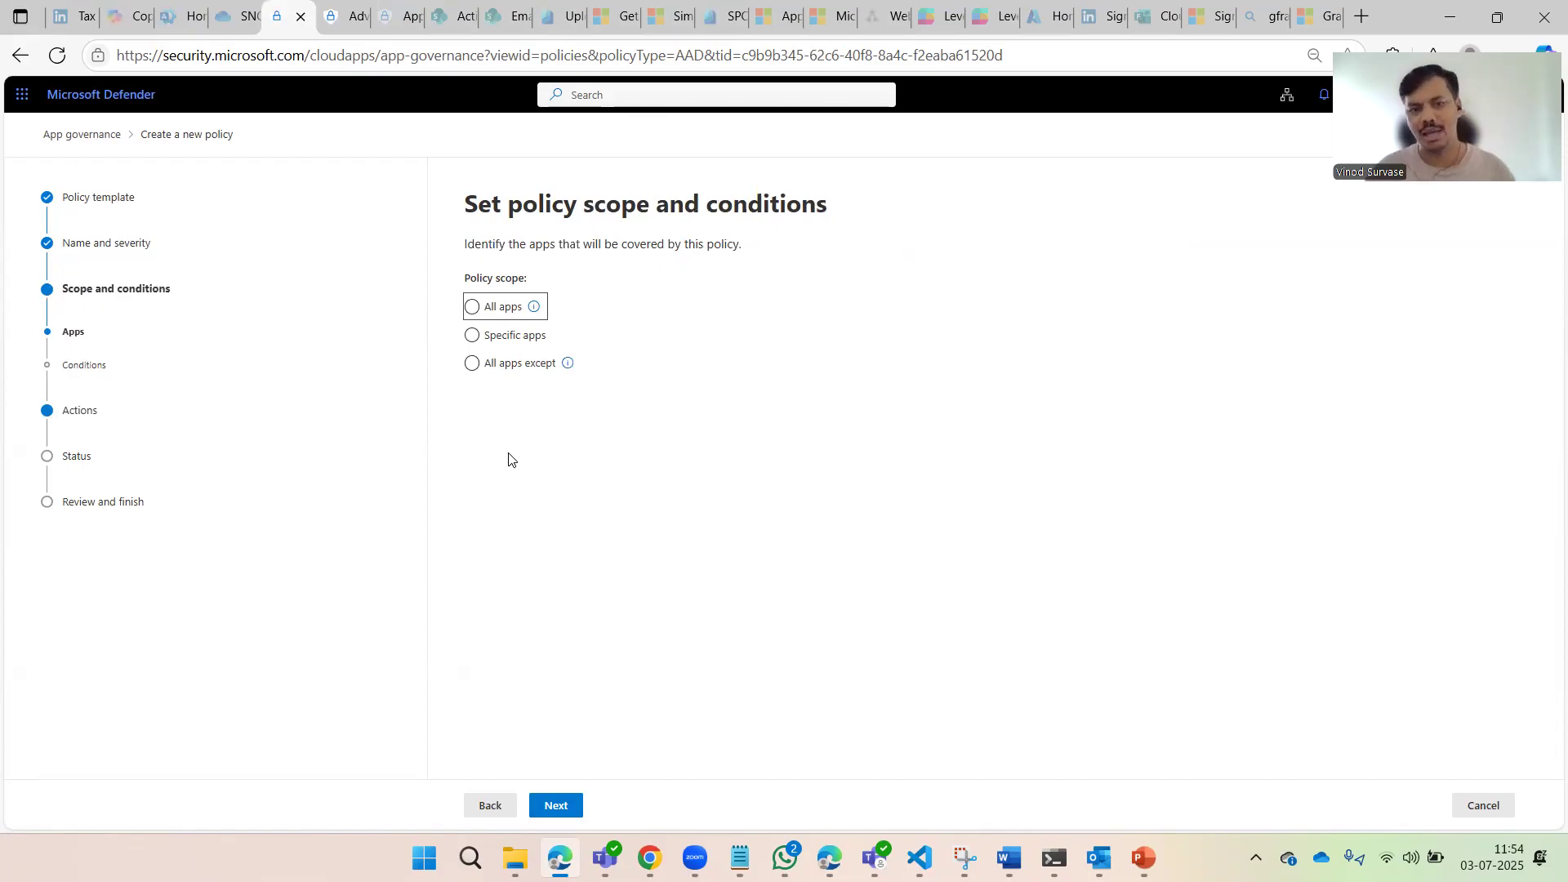
pyautogui.click(491, 365)
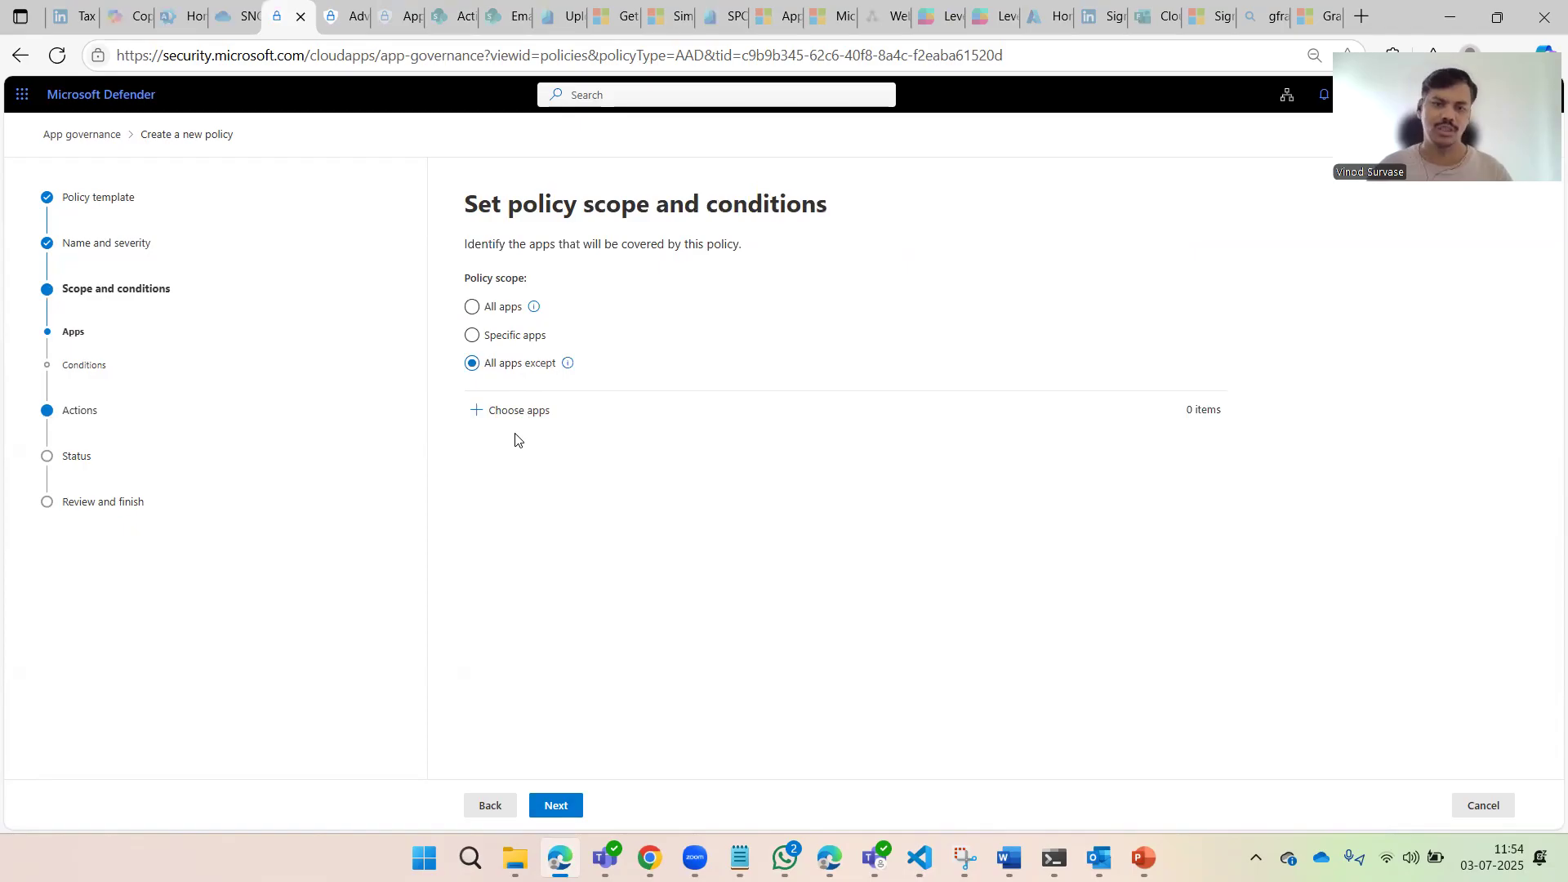
pyautogui.click(494, 307)
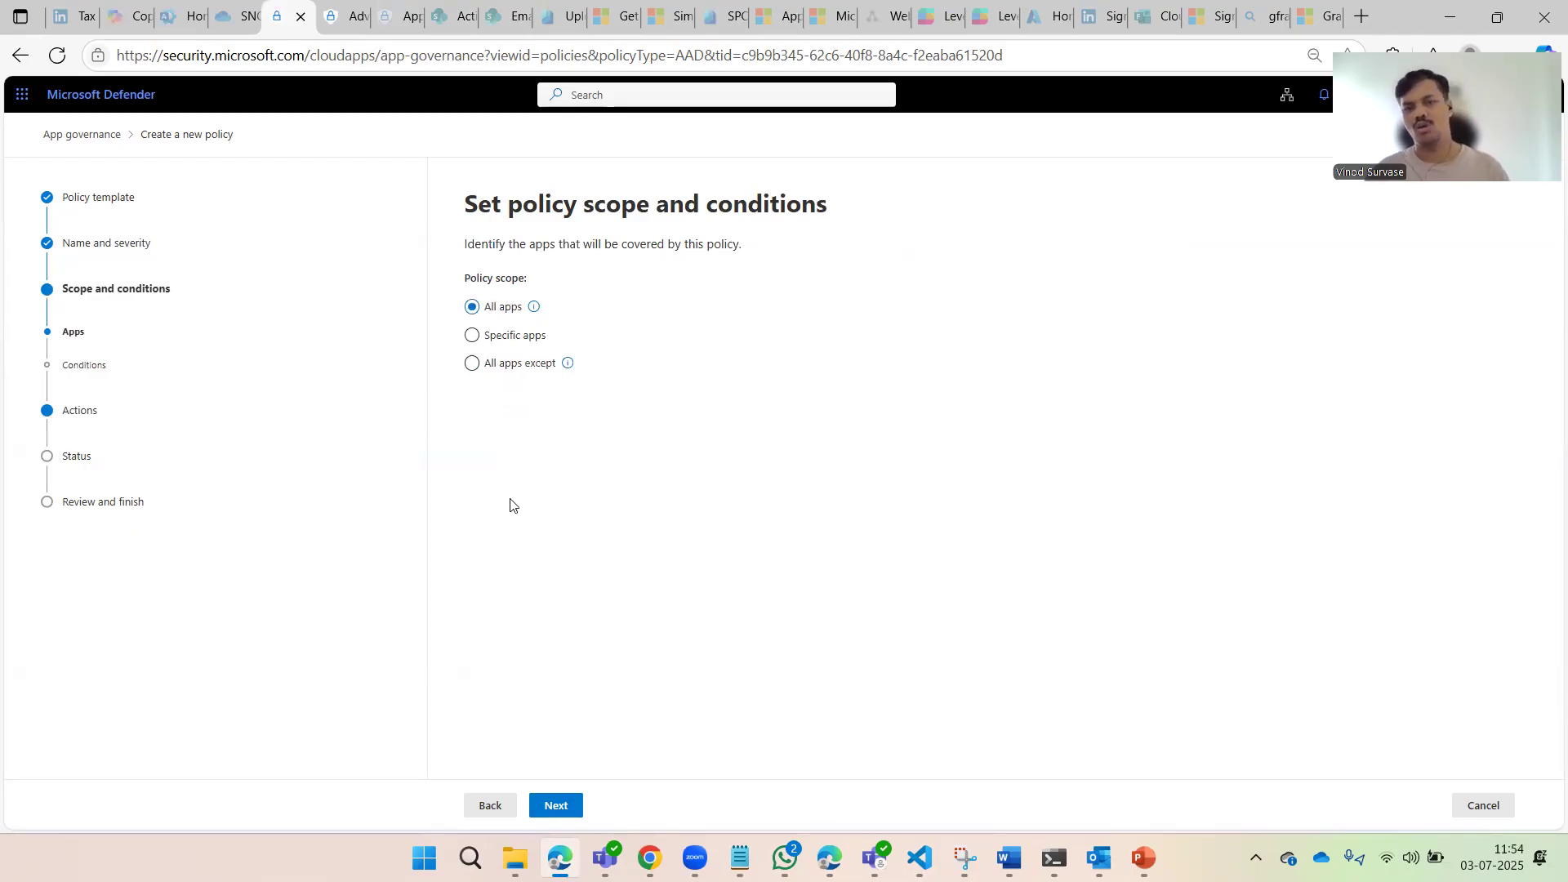
pyautogui.click(553, 797)
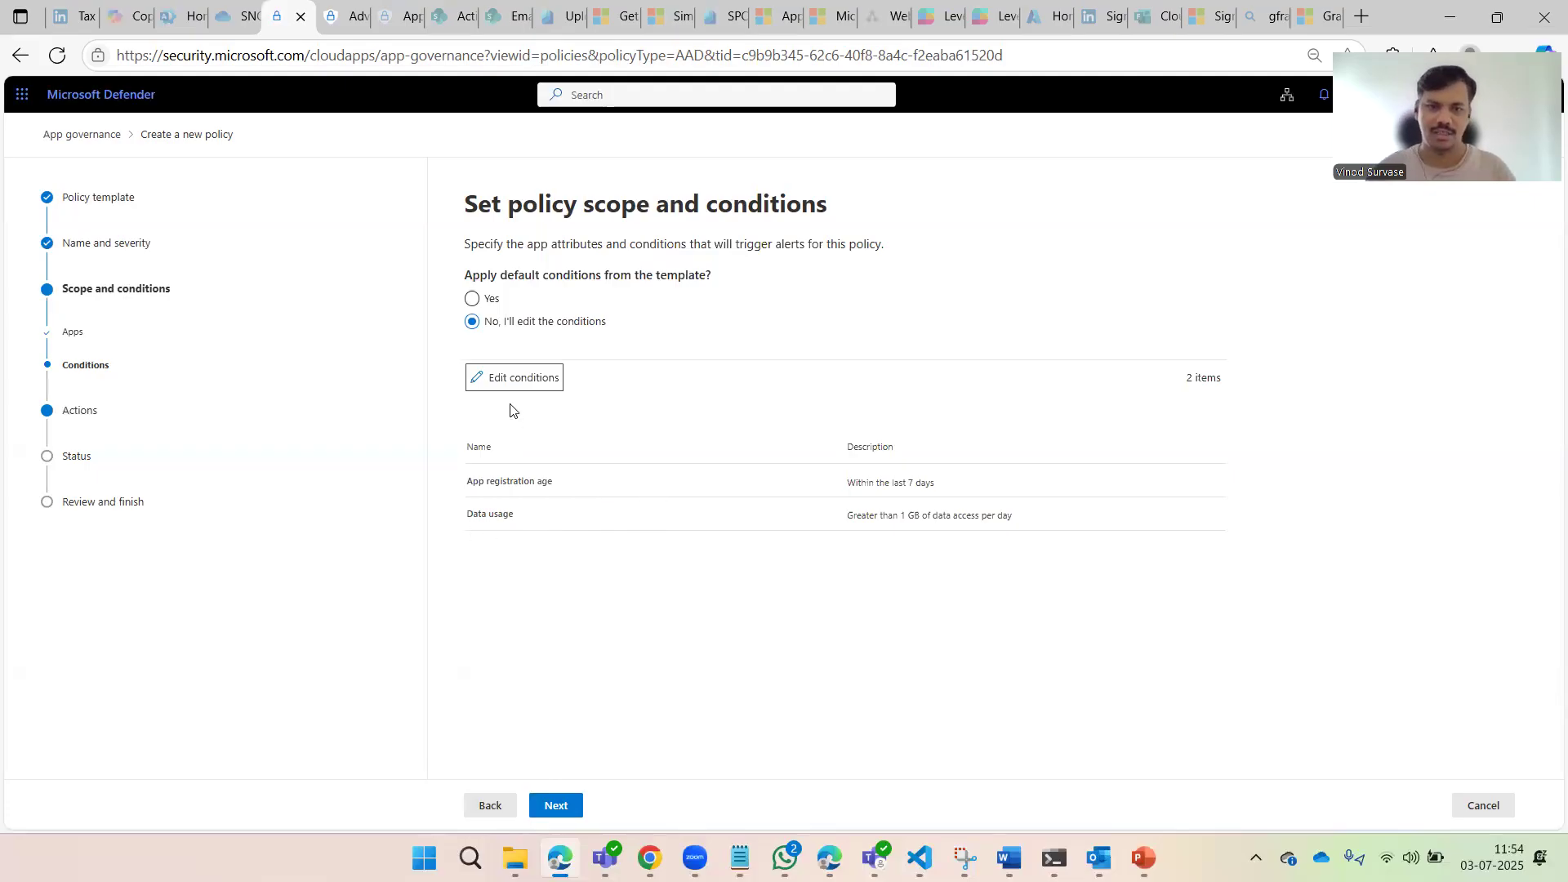
# Open the policy conditions for editing and set the App registration age to 1 year
pyautogui.click(513, 380)
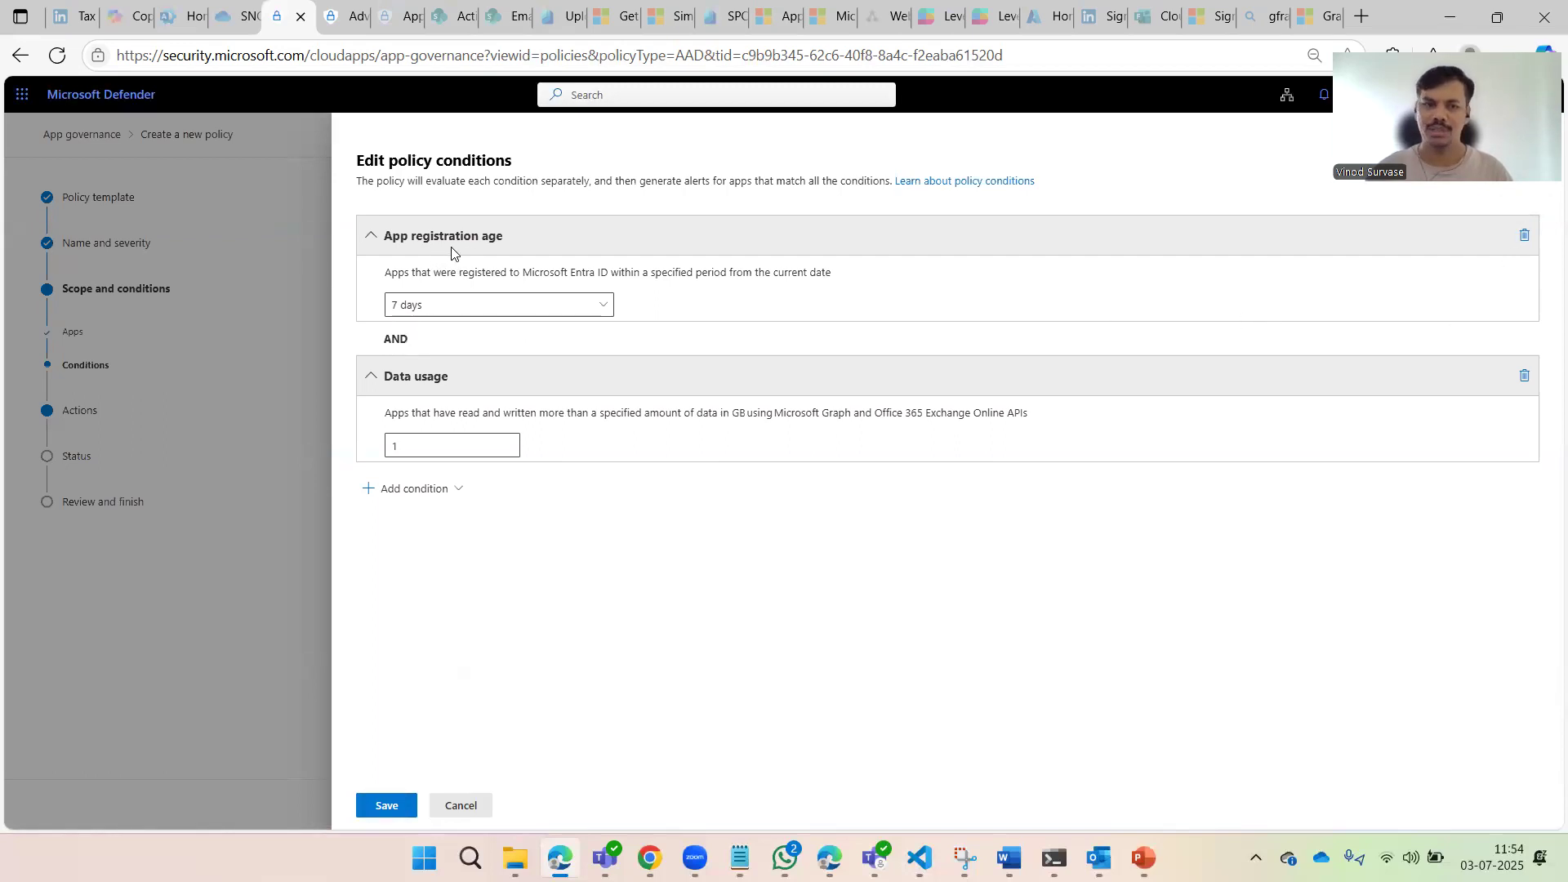
pyautogui.click(470, 309)
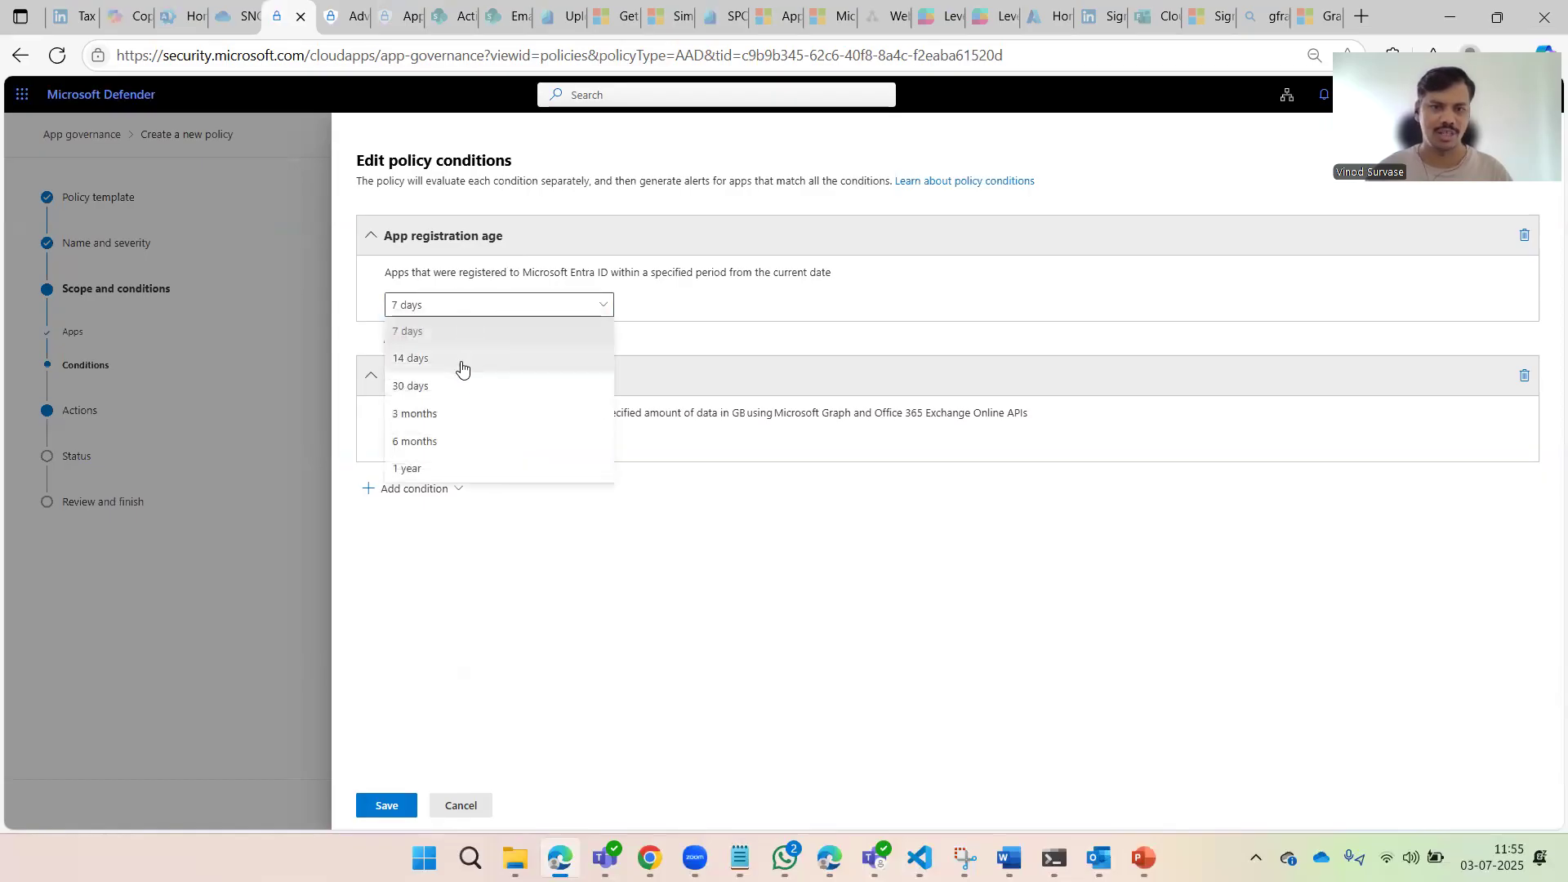
pyautogui.click(492, 477)
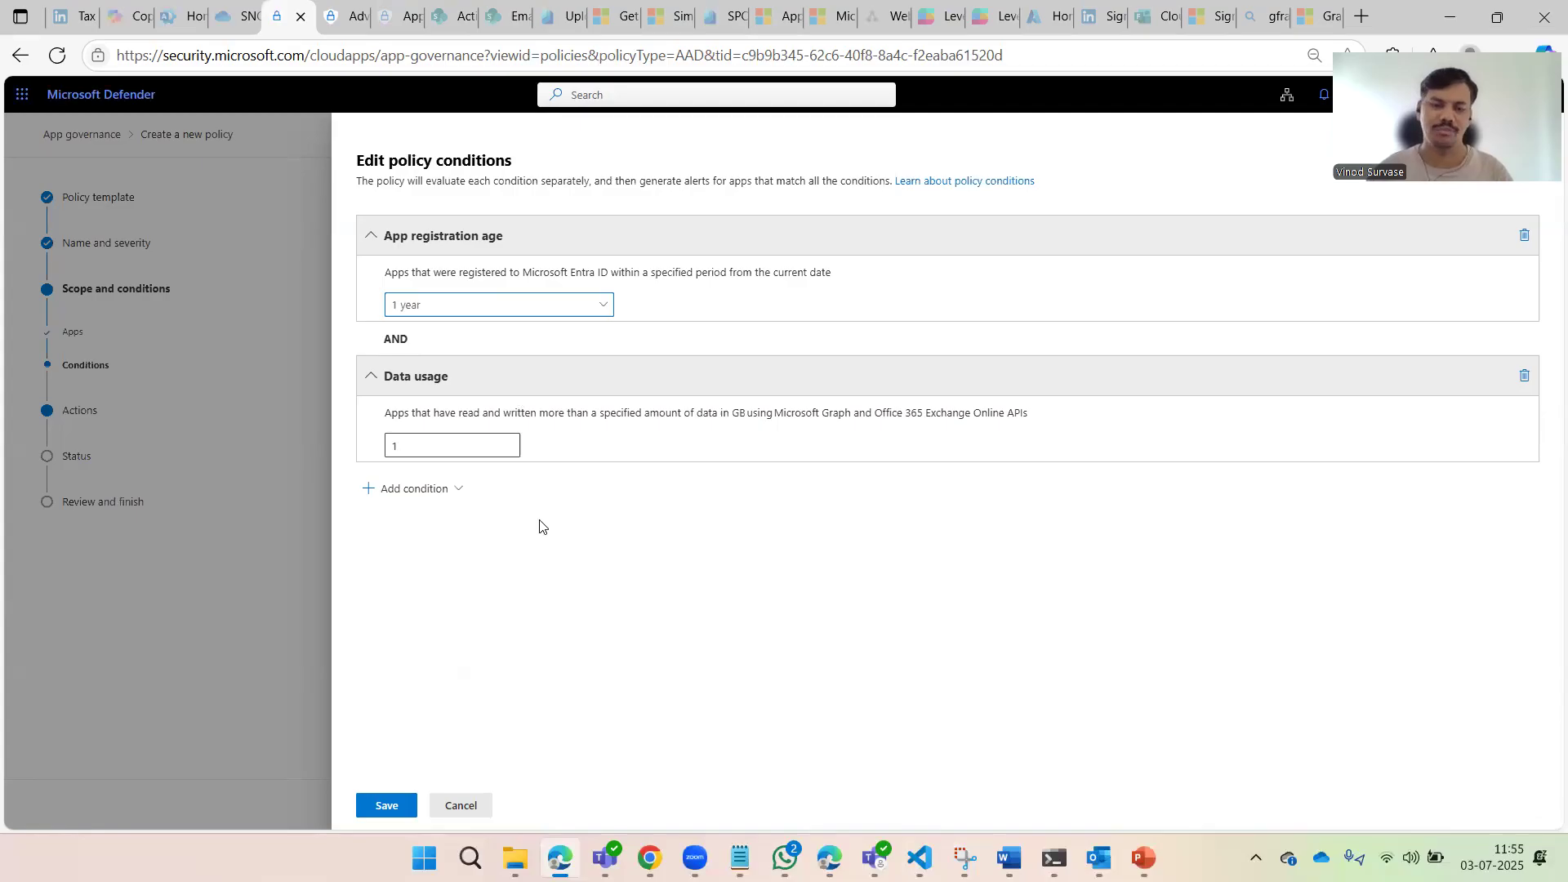
# Add a Data usage trend condition with a 10 percent increase, save the conditions, and continue to the policy action
pyautogui.click(454, 491)
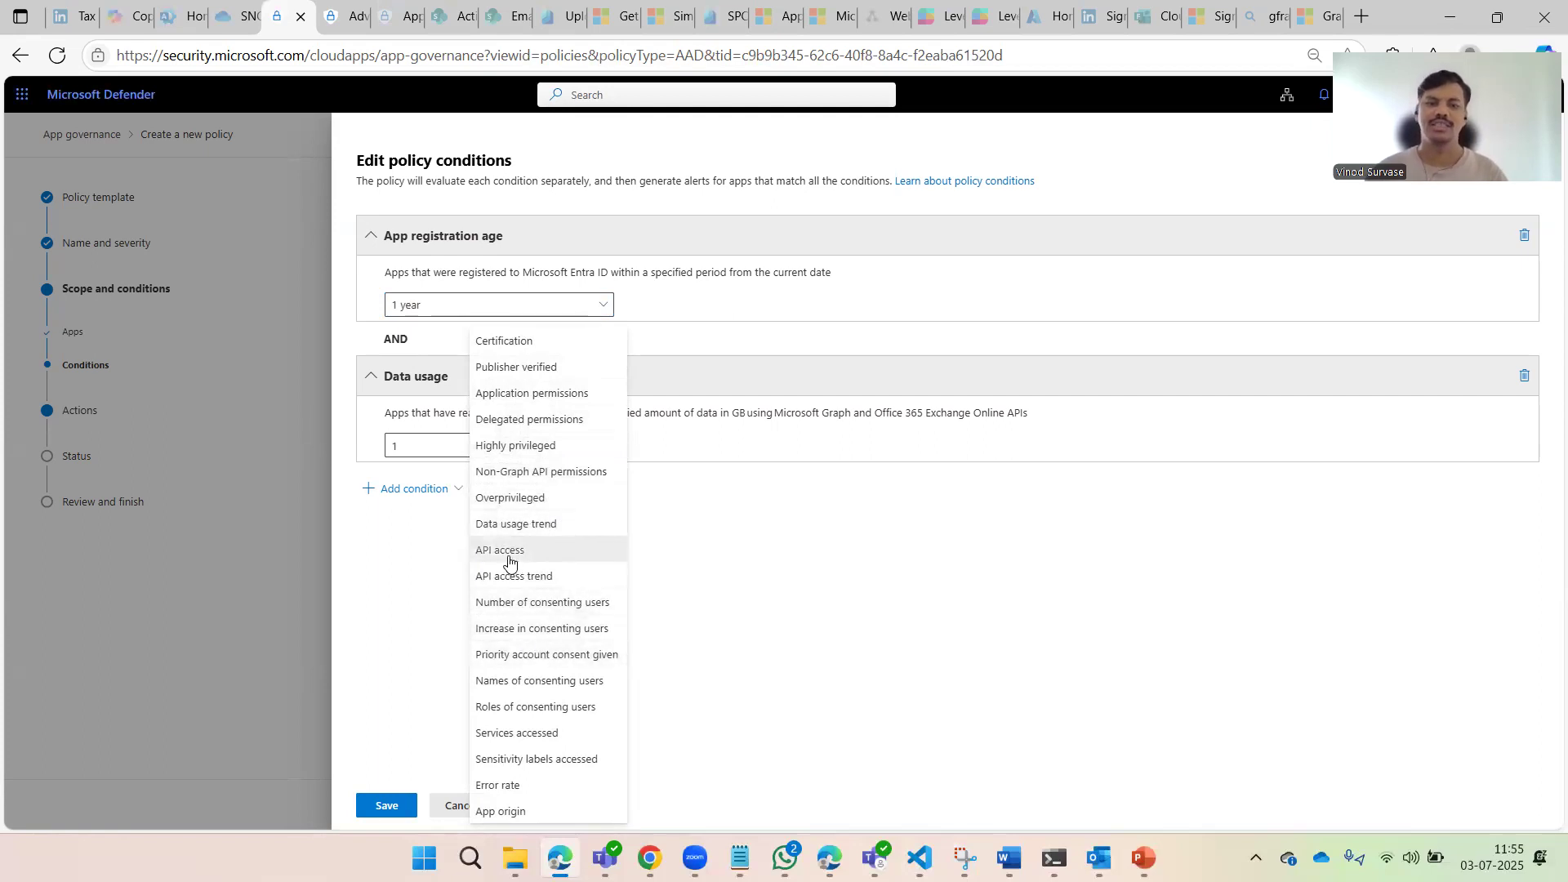
pyautogui.click(527, 524)
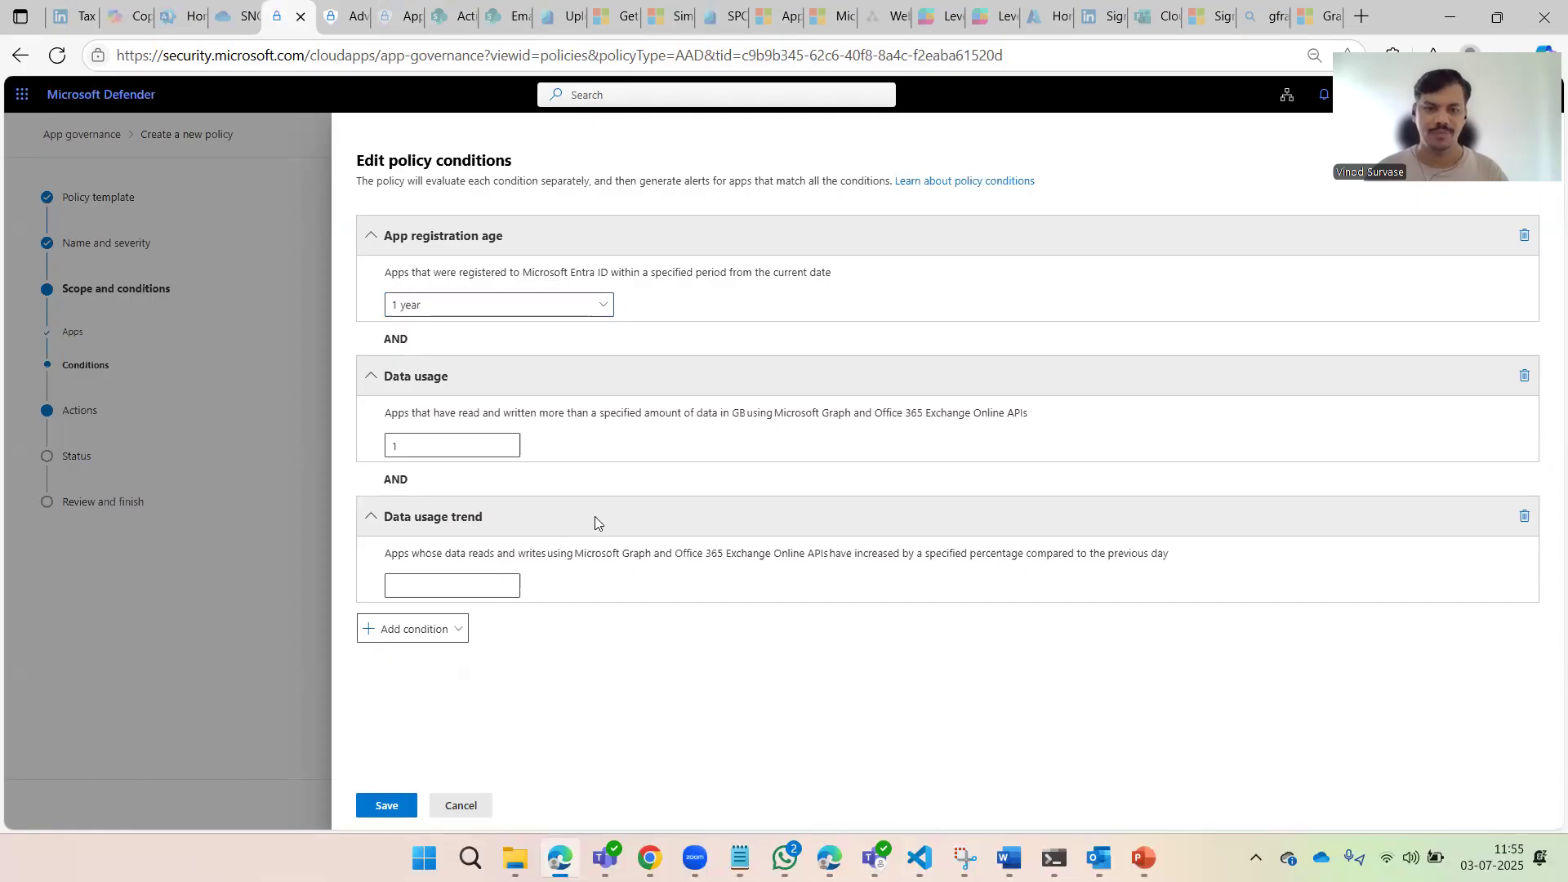
pyautogui.click(488, 583)
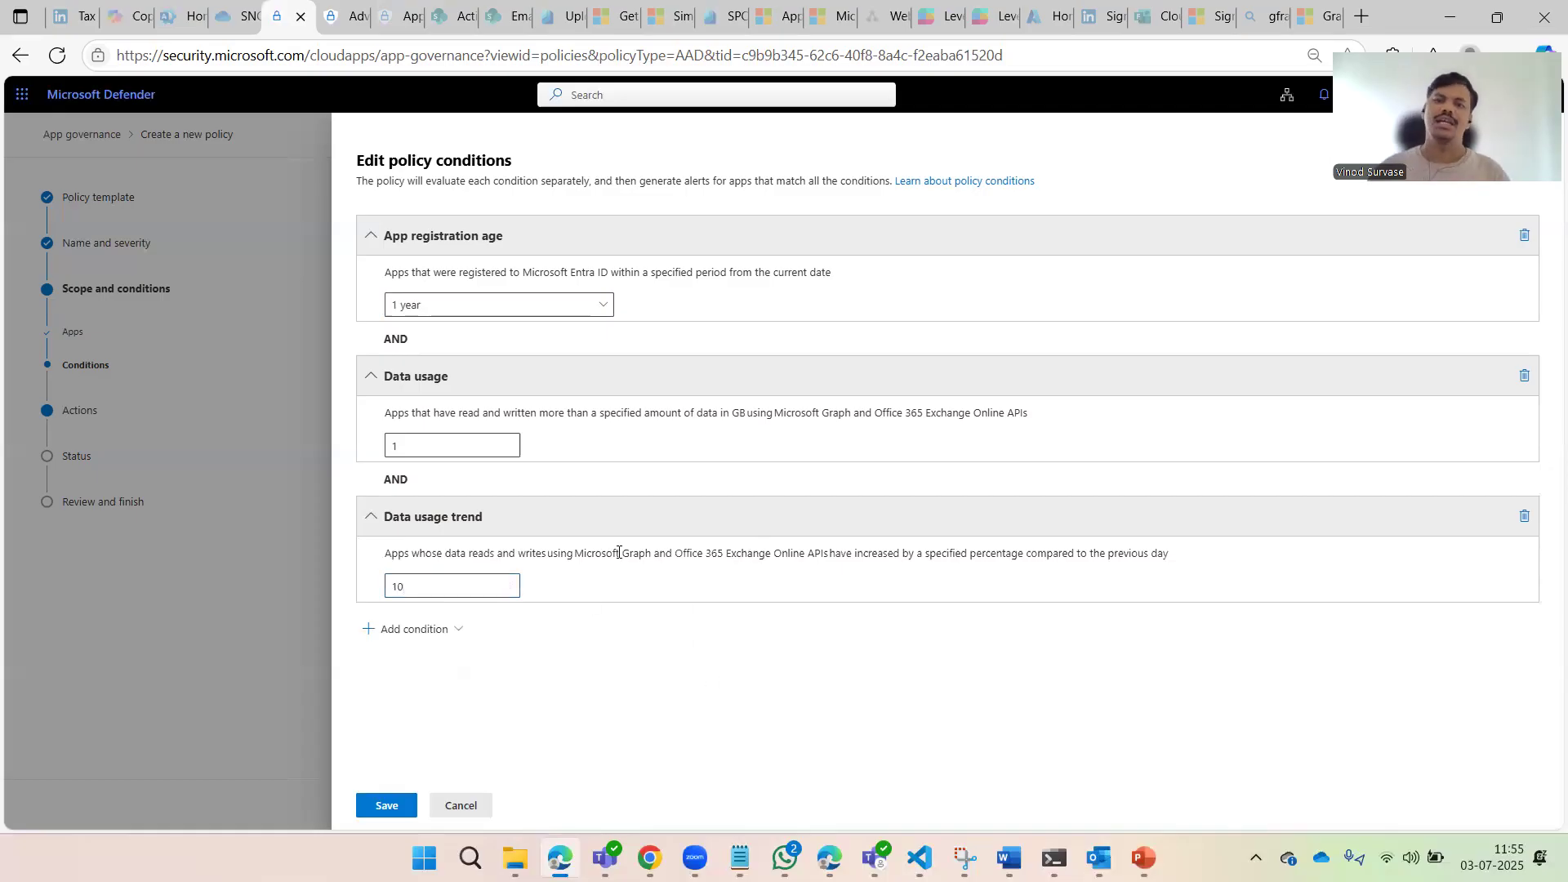
pyautogui.click(397, 809)
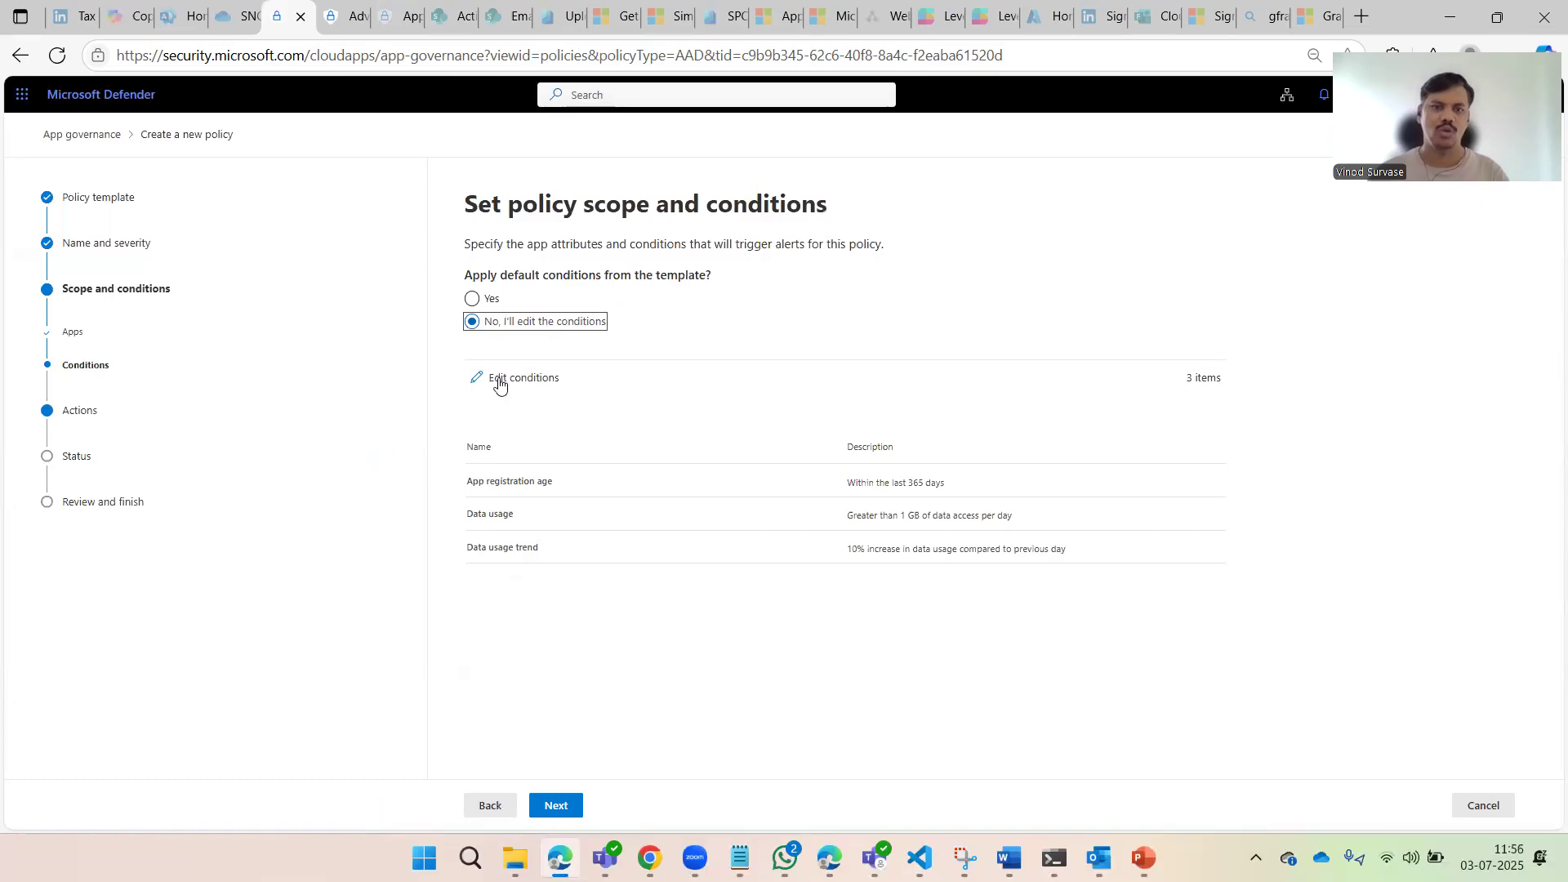
pyautogui.click(549, 664)
pyautogui.click(560, 810)
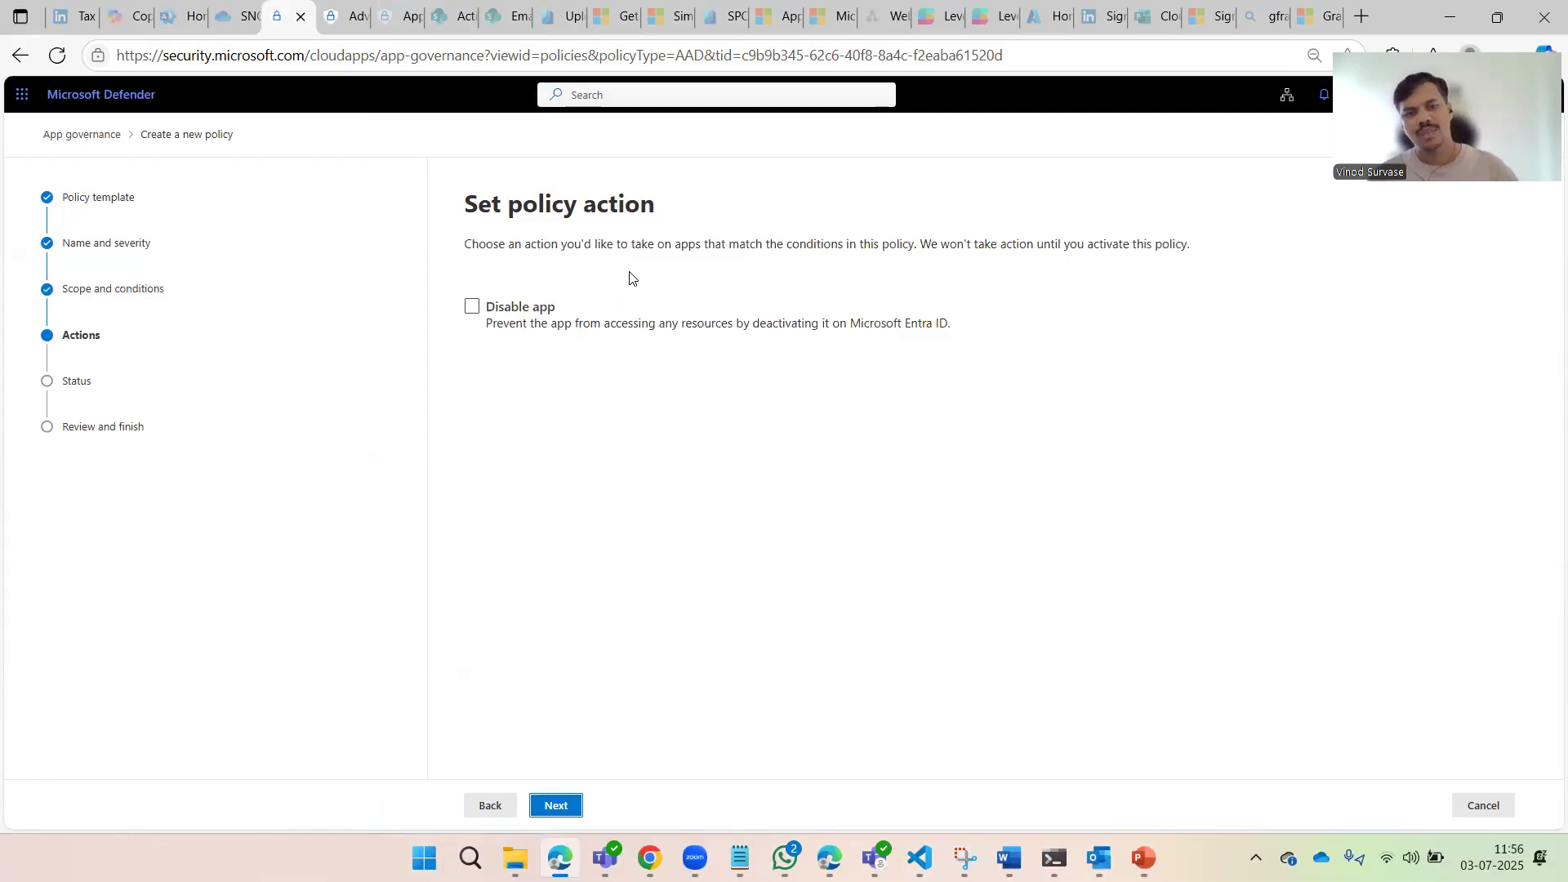
# Try the Disable app action, examine its description, and clear the option again
pyautogui.click(506, 316)
pyautogui.click(506, 315)
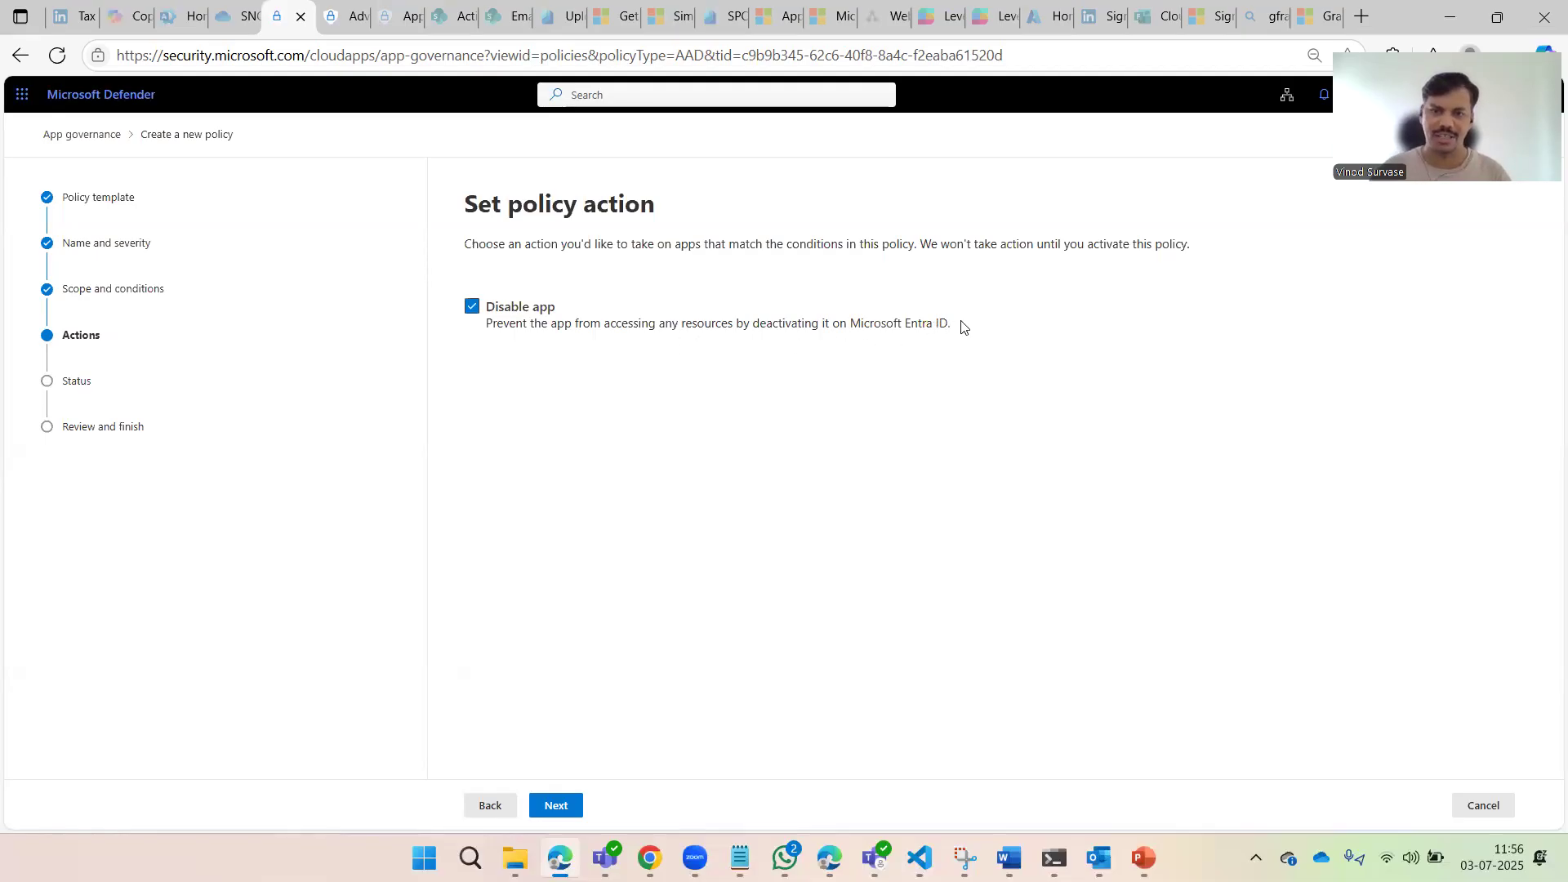
pyautogui.moveTo(962, 326); pyautogui.dragTo(496, 324)
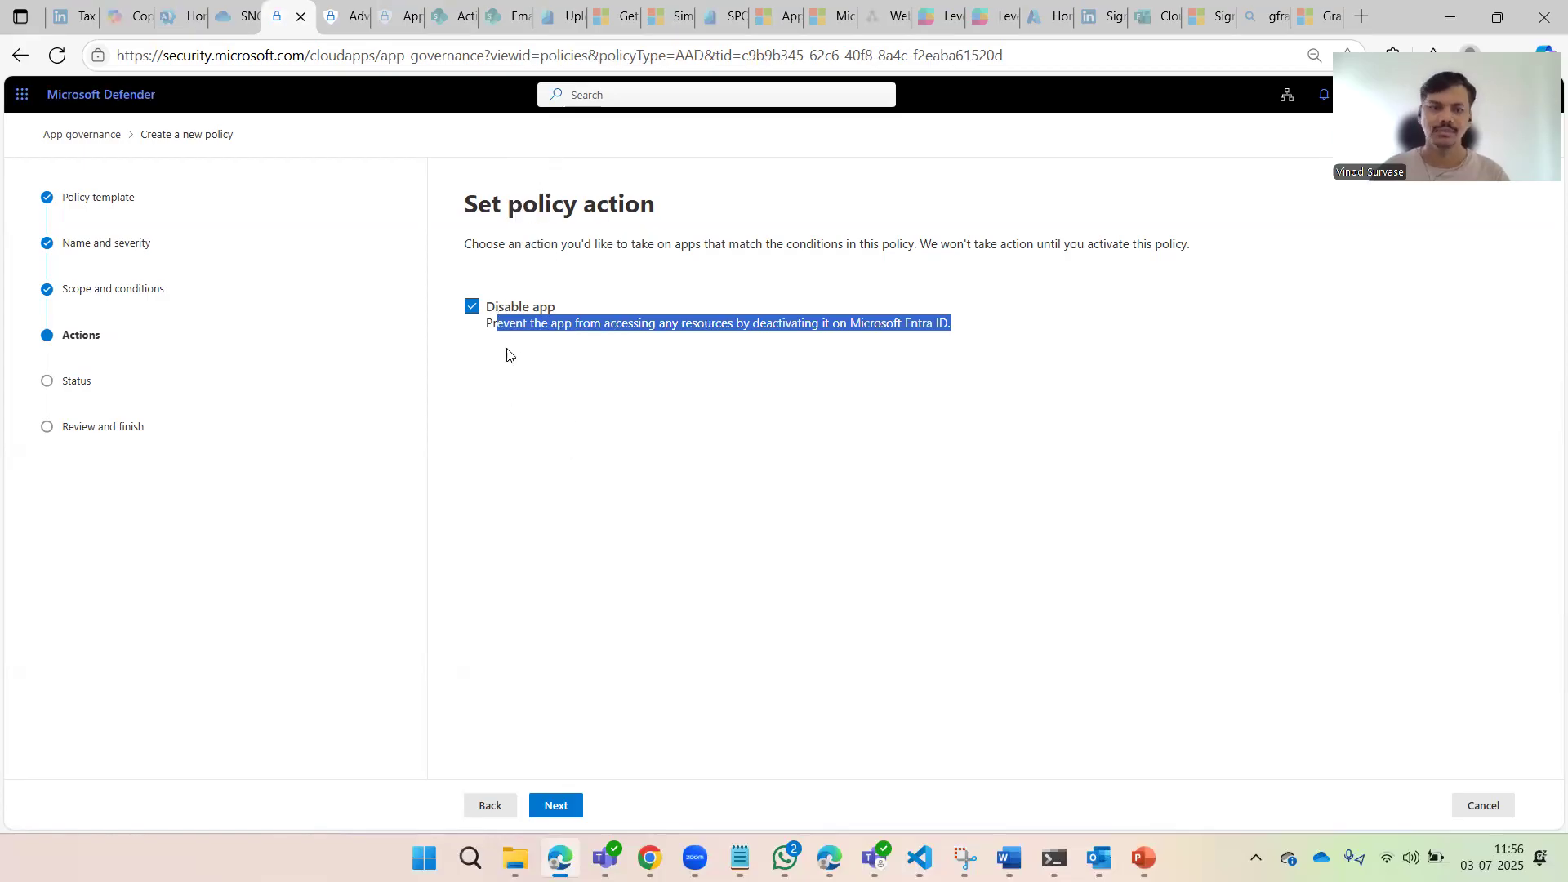
pyautogui.click(511, 352)
pyautogui.click(472, 306)
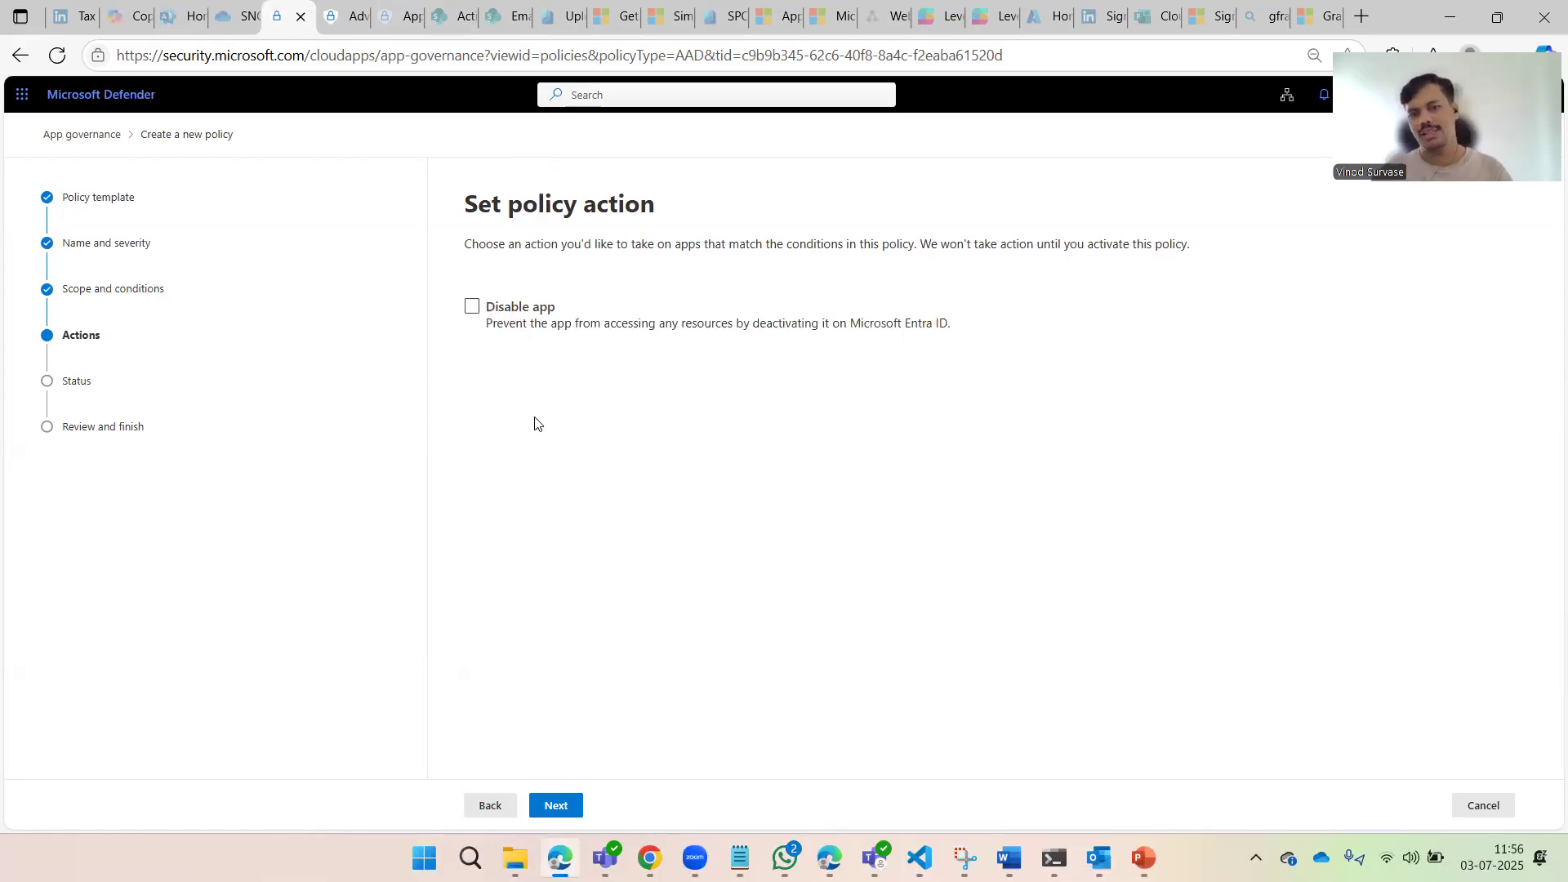
# Continue to the policy status without an action and set the status to Disabled
pyautogui.click(566, 807)
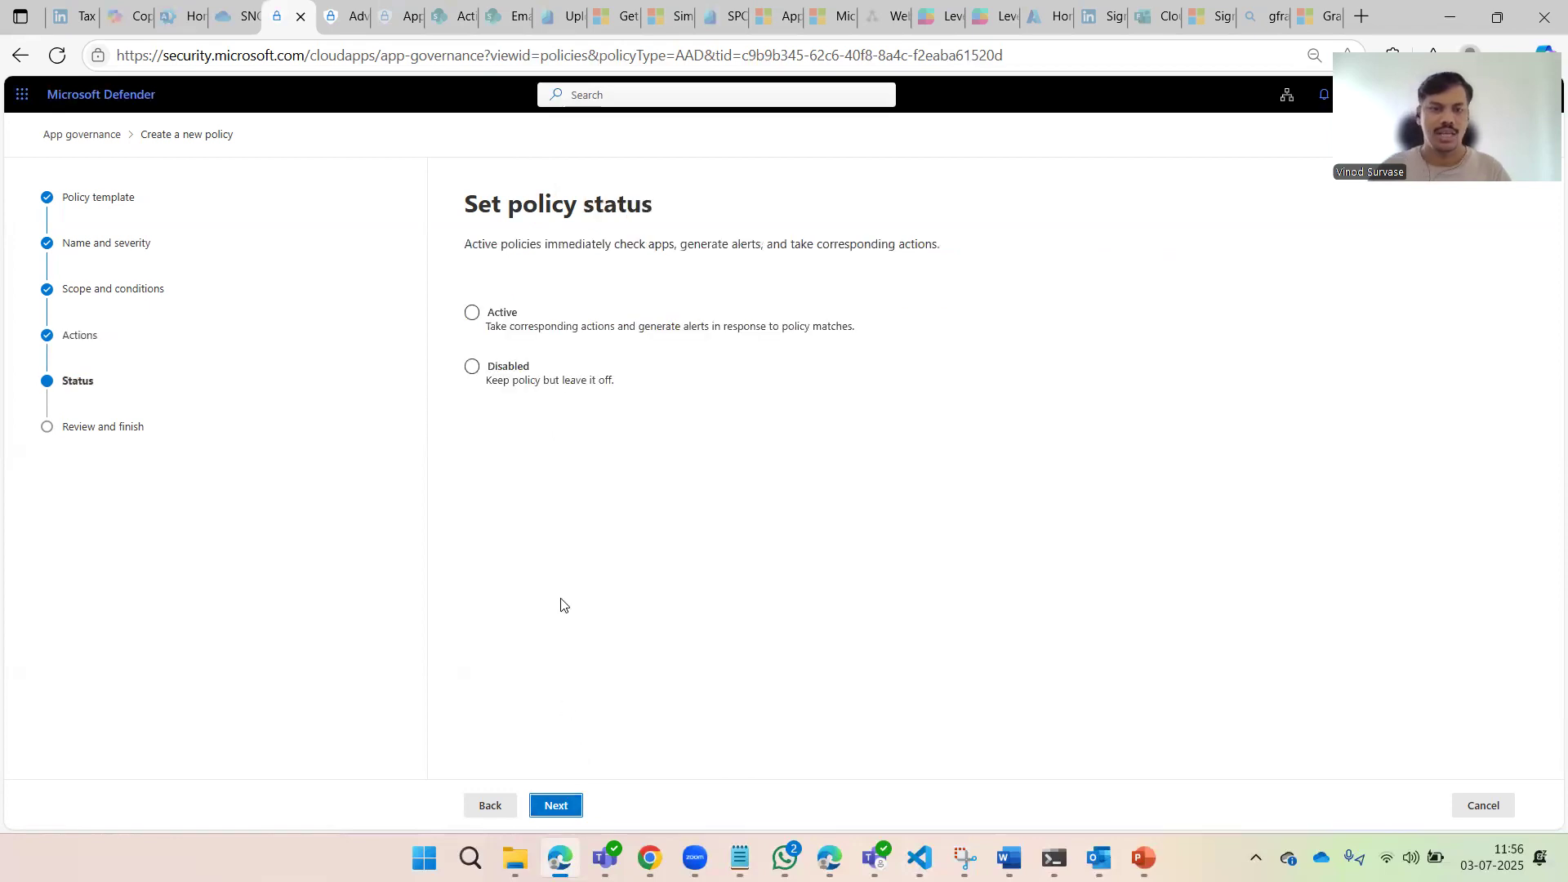
pyautogui.click(473, 367)
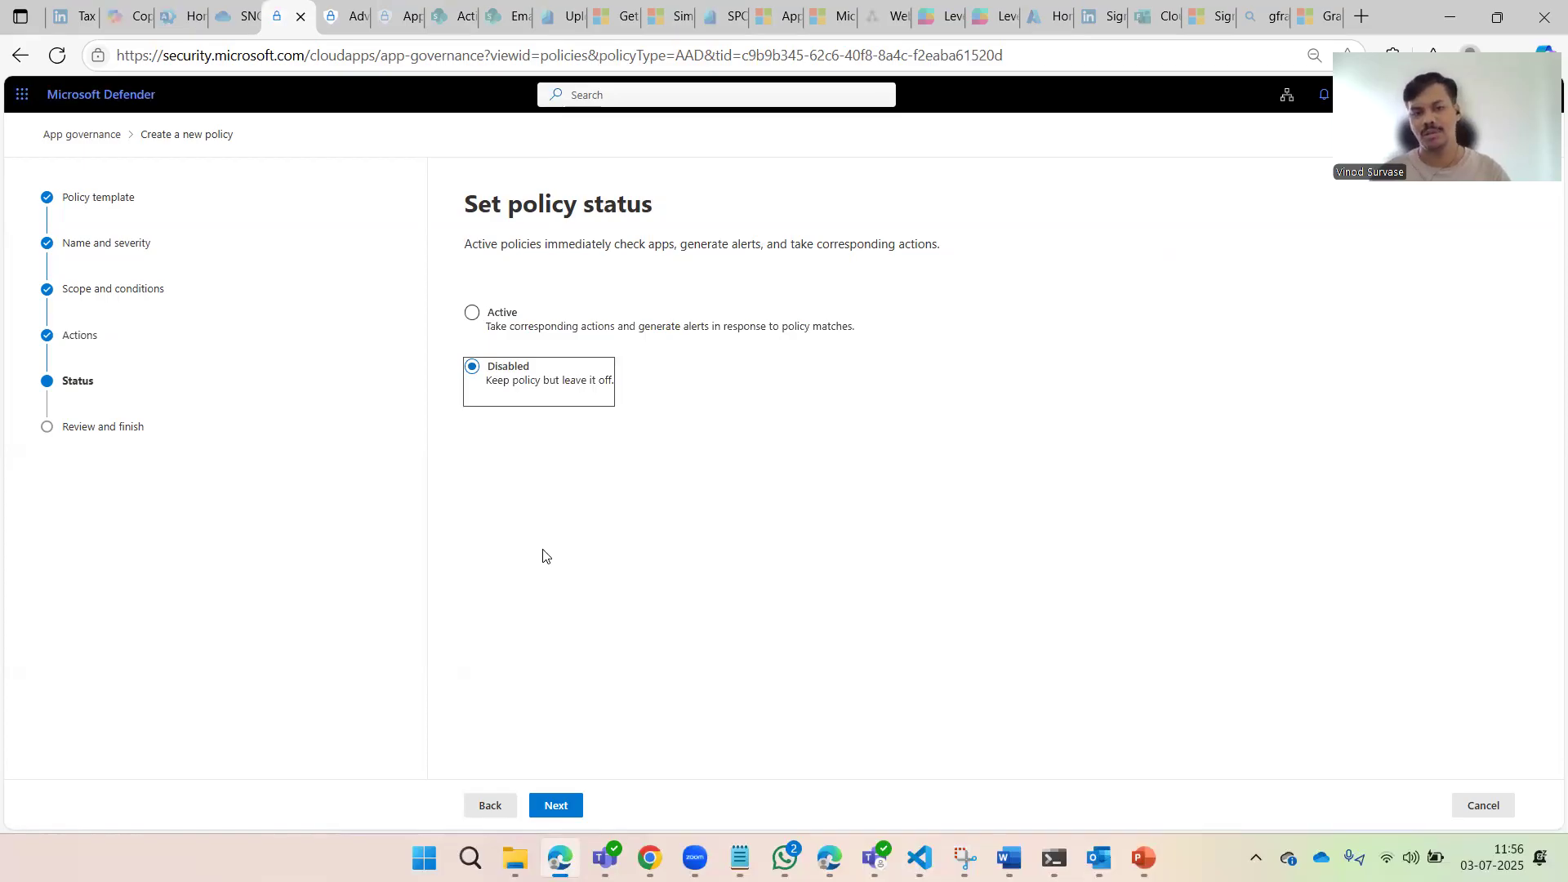
pyautogui.click(501, 533)
# Go back to the policy action, enable Disable app, and proceed past the status to the policy review
pyautogui.click(493, 802)
pyautogui.click(500, 315)
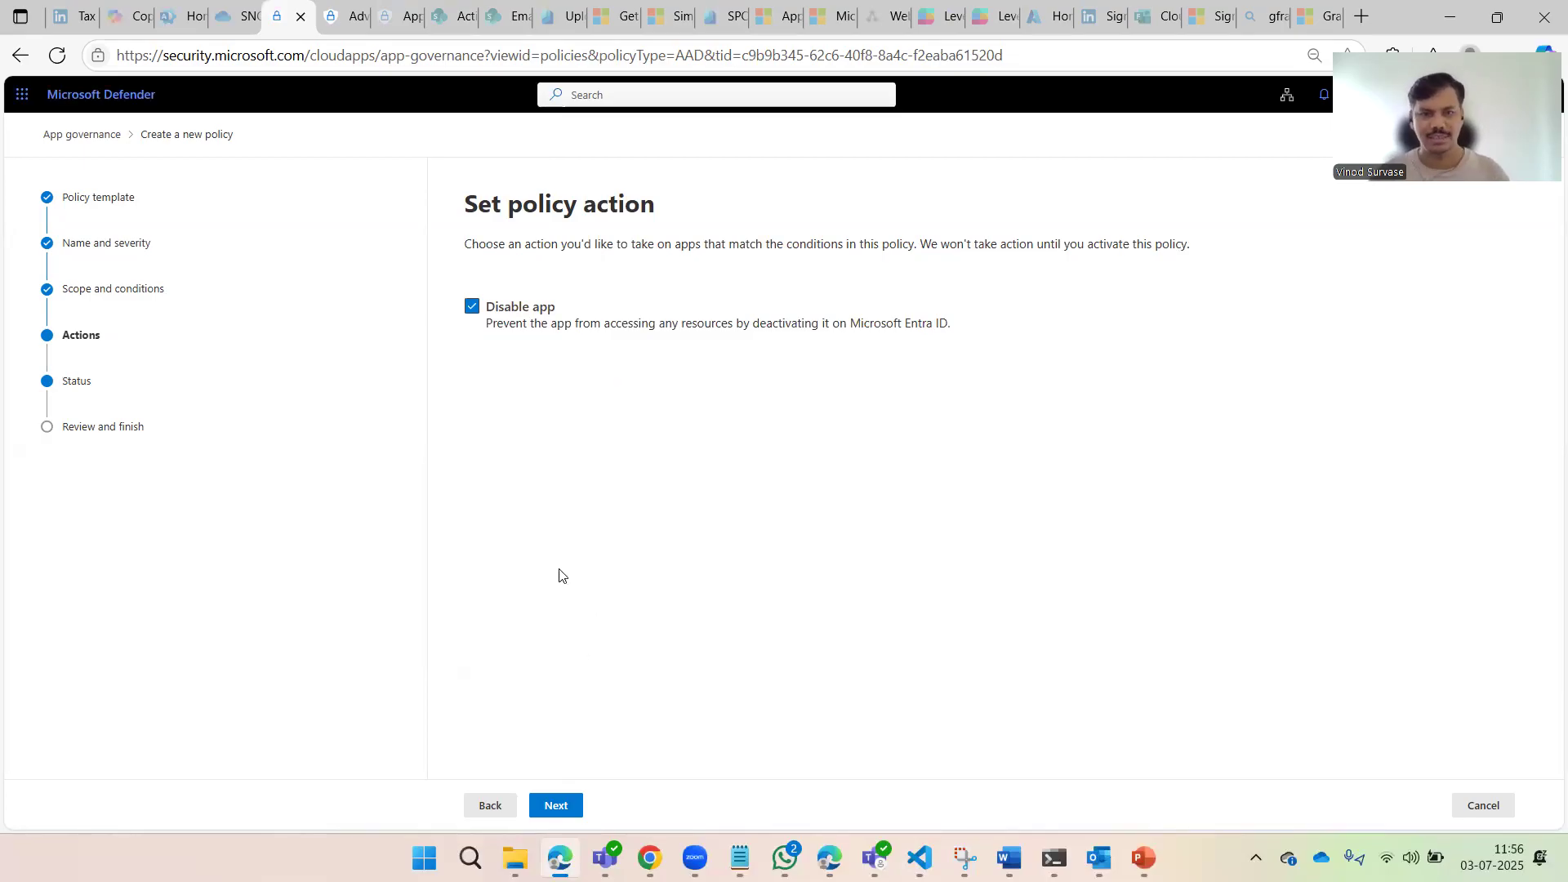
pyautogui.click(554, 804)
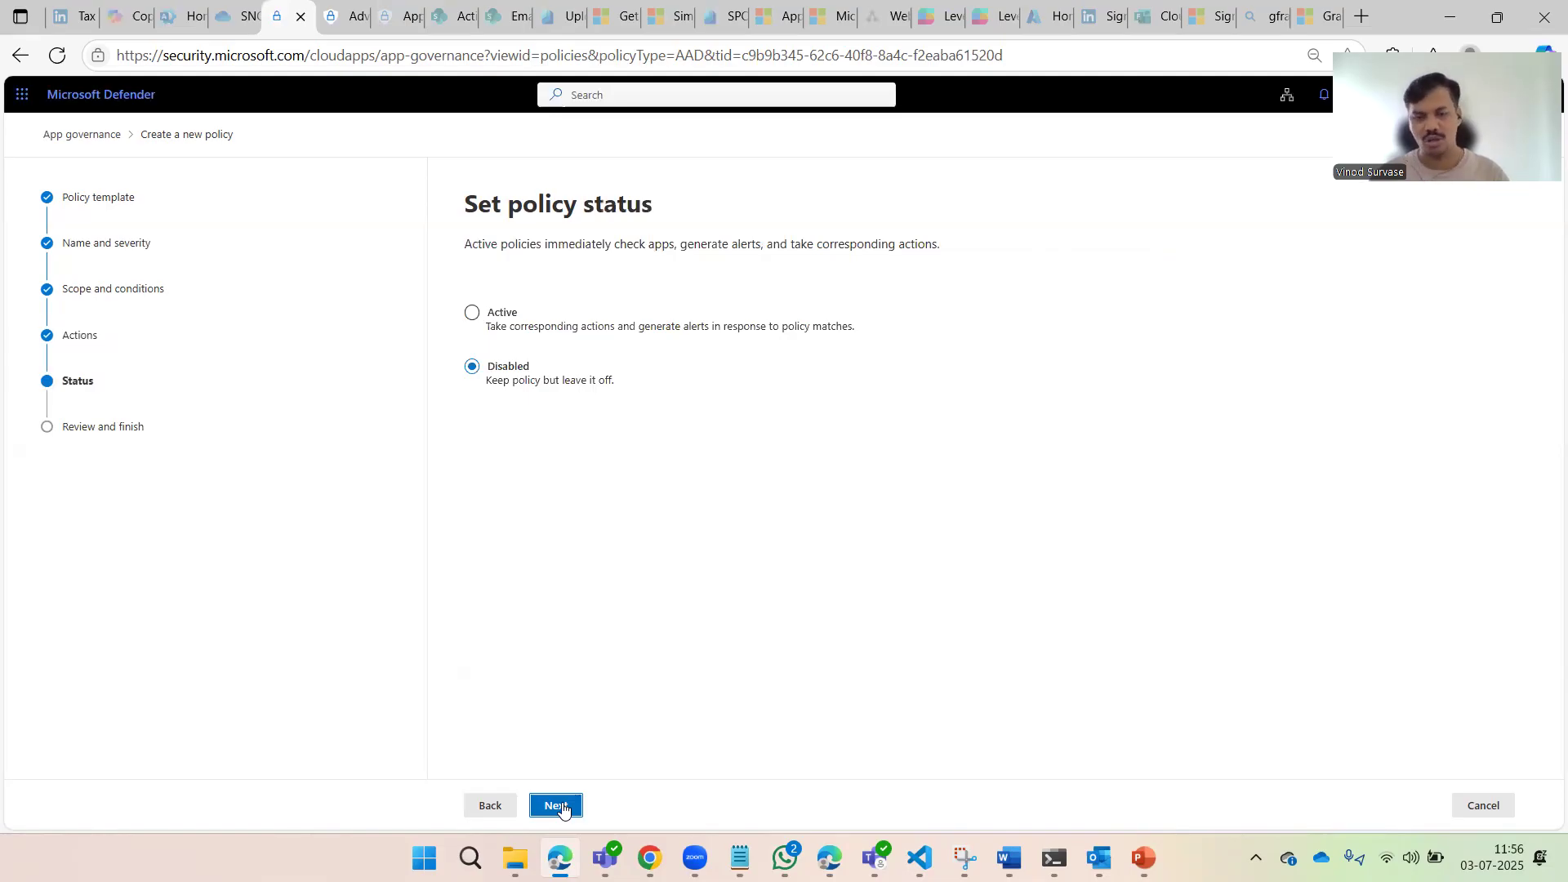
pyautogui.click(561, 809)
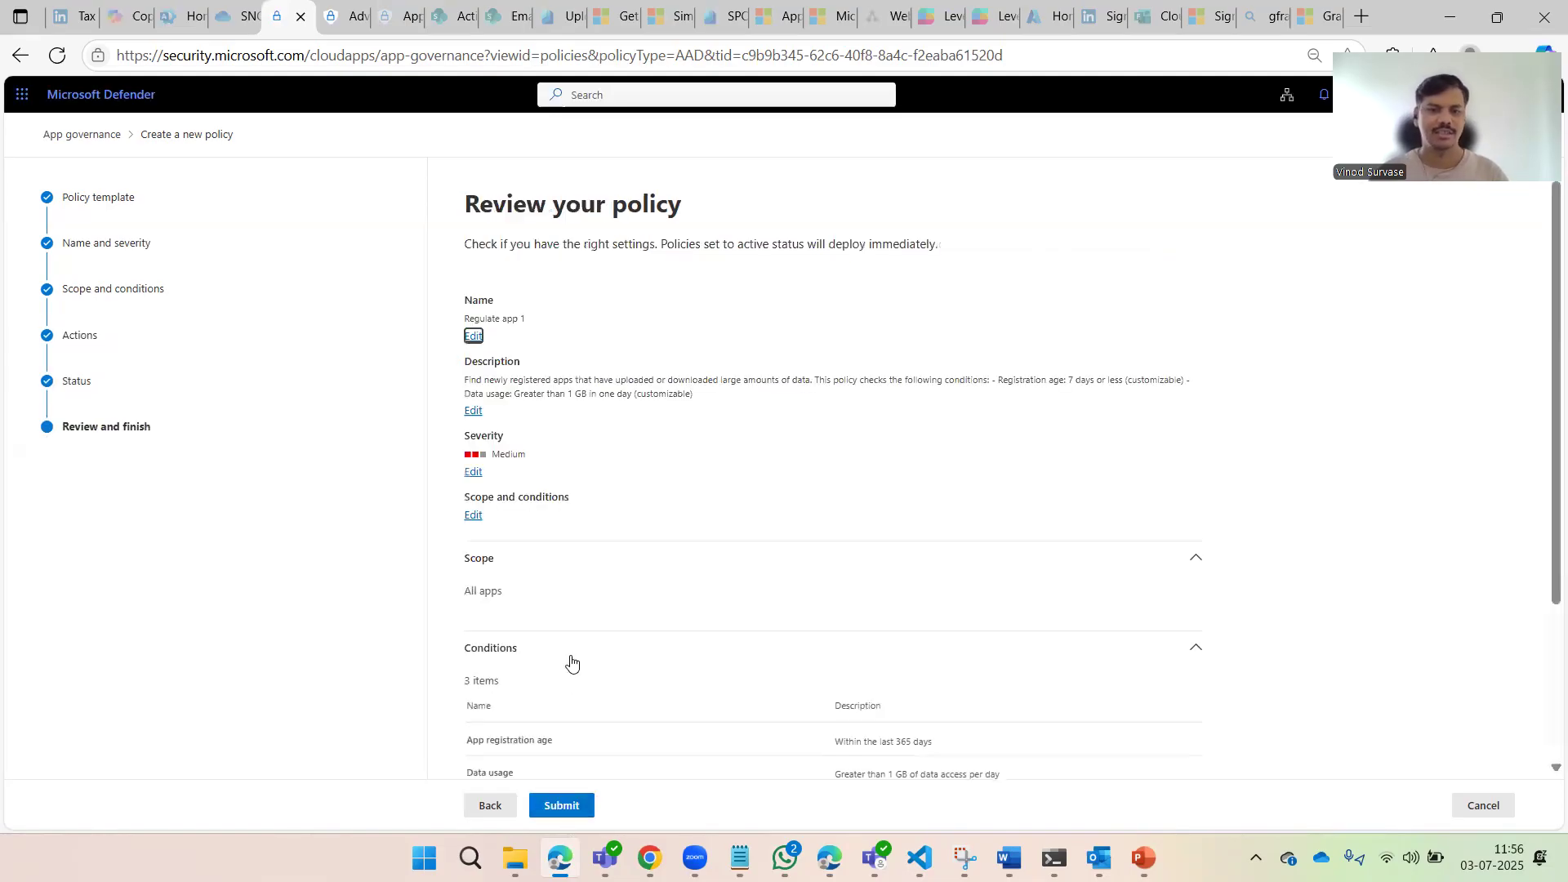
# Review the policy's name, severity, scope, conditions, action and status, and submit the new policy
pyautogui.moveTo(470, 204); pyautogui.dragTo(703, 206)
pyautogui.click(651, 318)
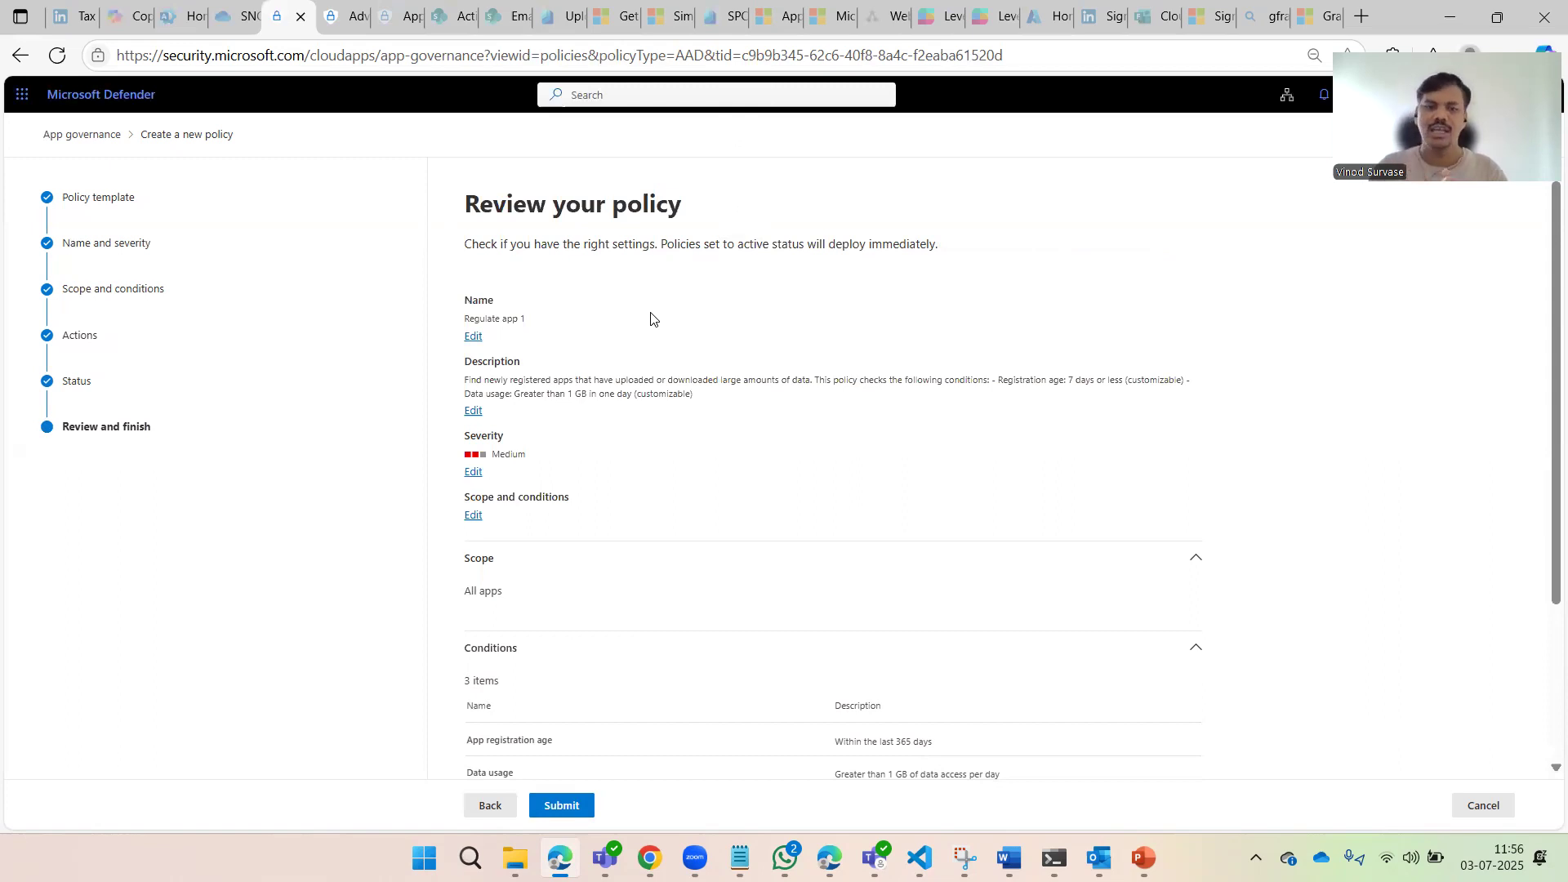
pyautogui.scroll(-3, 651, 318)
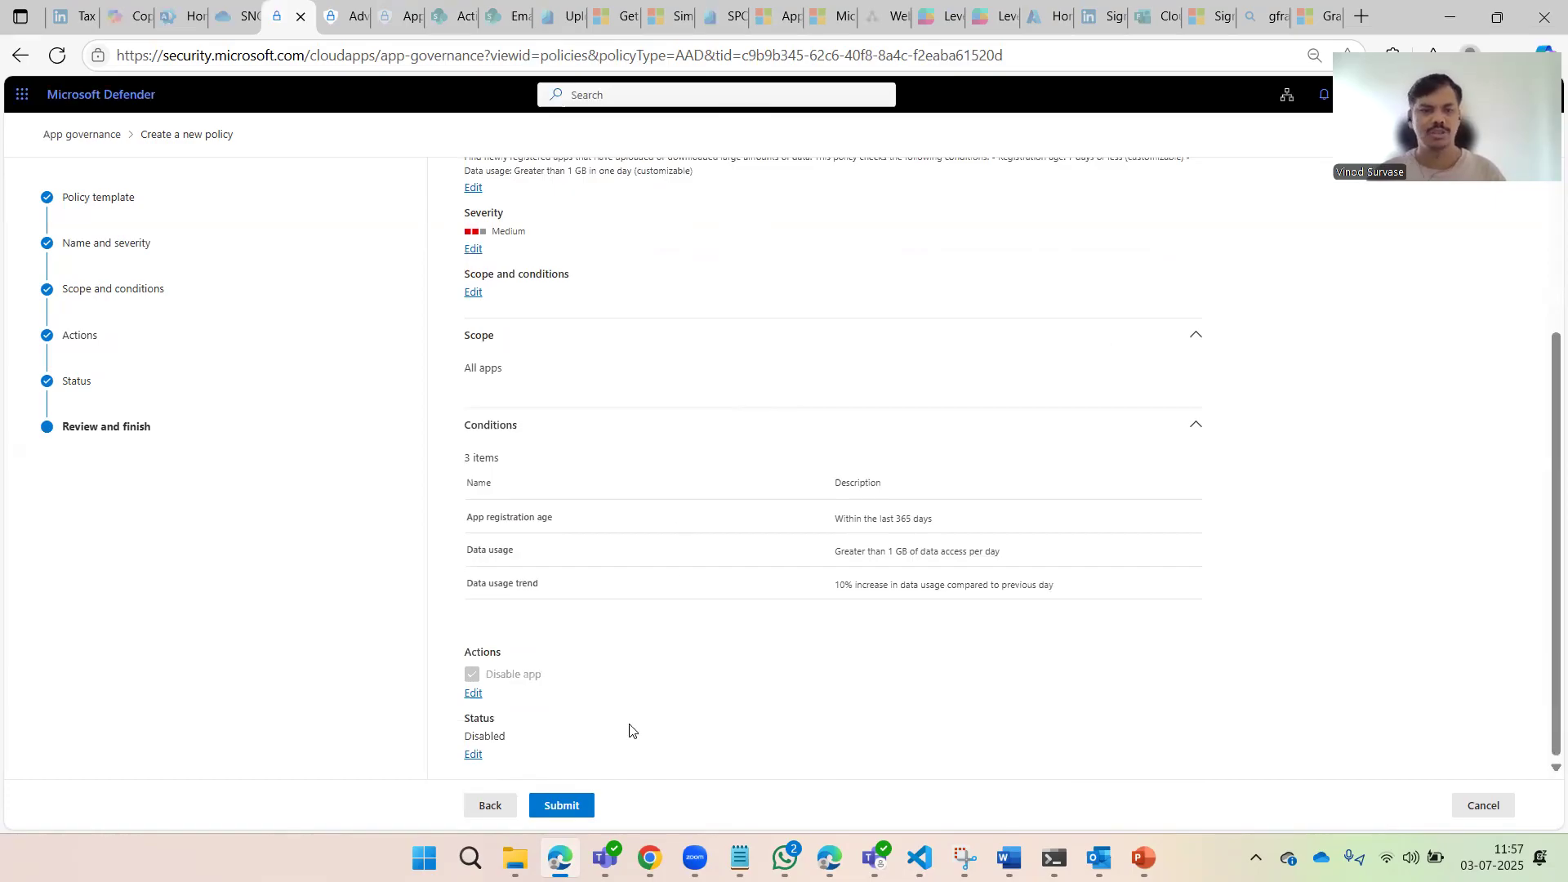
pyautogui.click(562, 806)
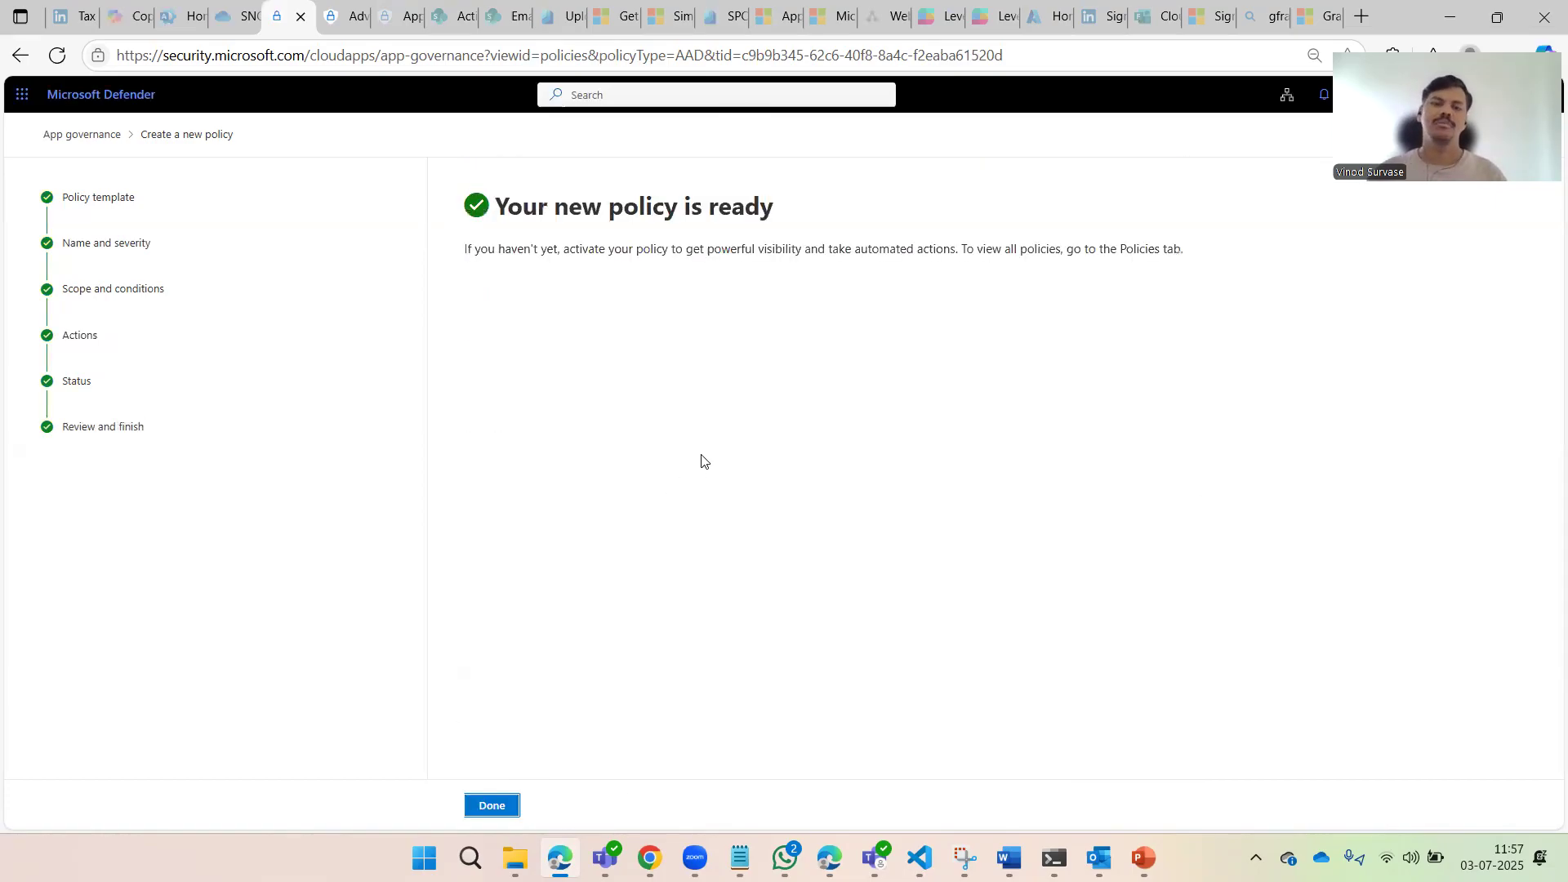
# Finish the policy wizard and examine the Regulate app 1 entry's status, severity, alerts, modification date, source and creator in the policy list
pyautogui.click(507, 805)
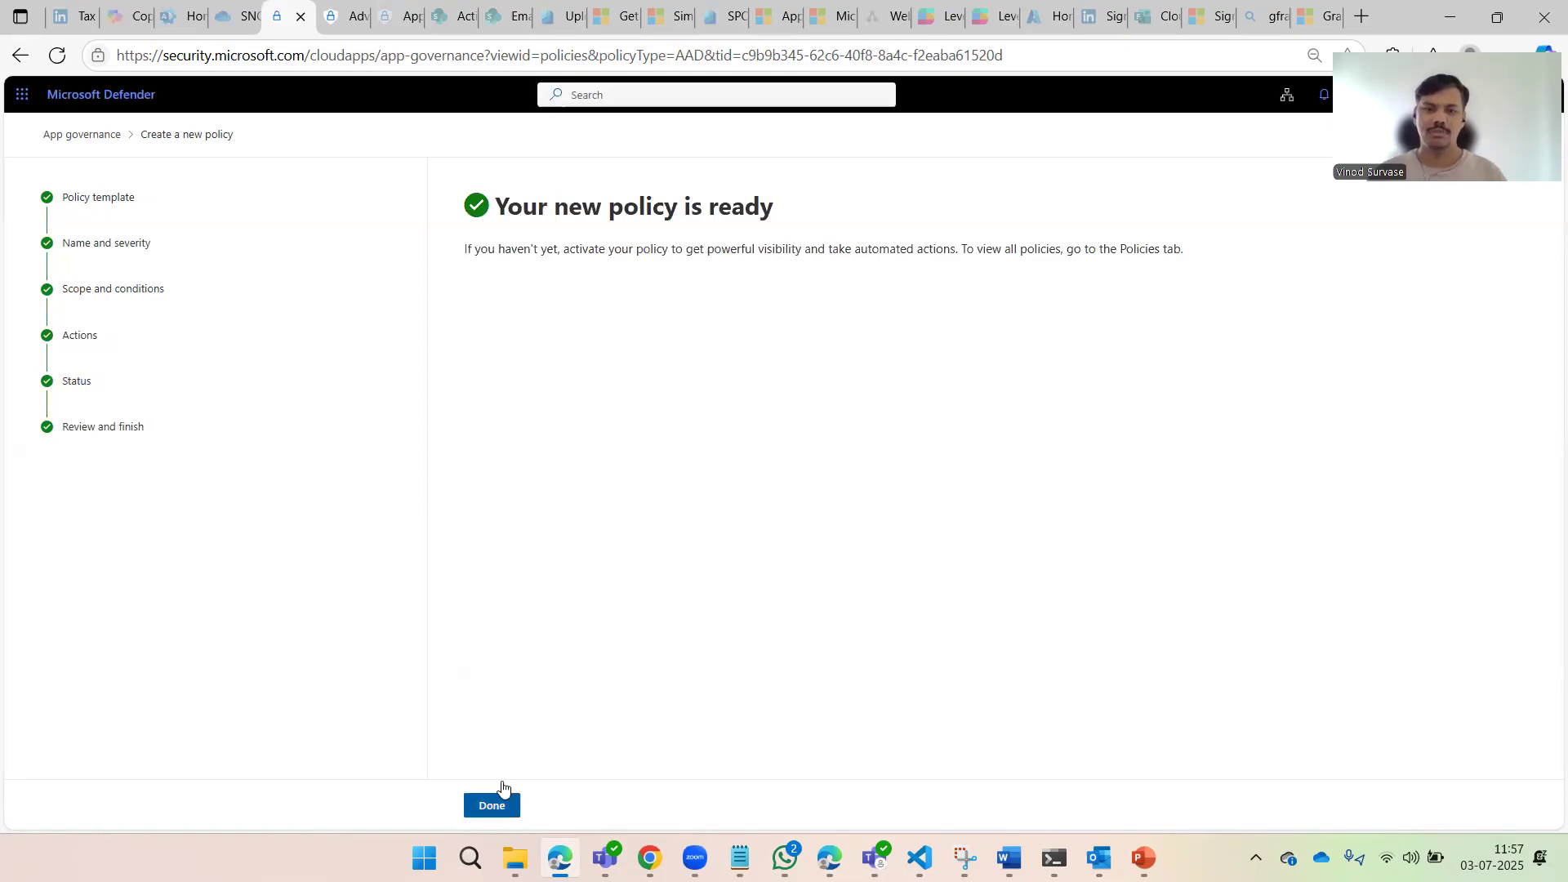
pyautogui.scroll(-2, 740, 403)
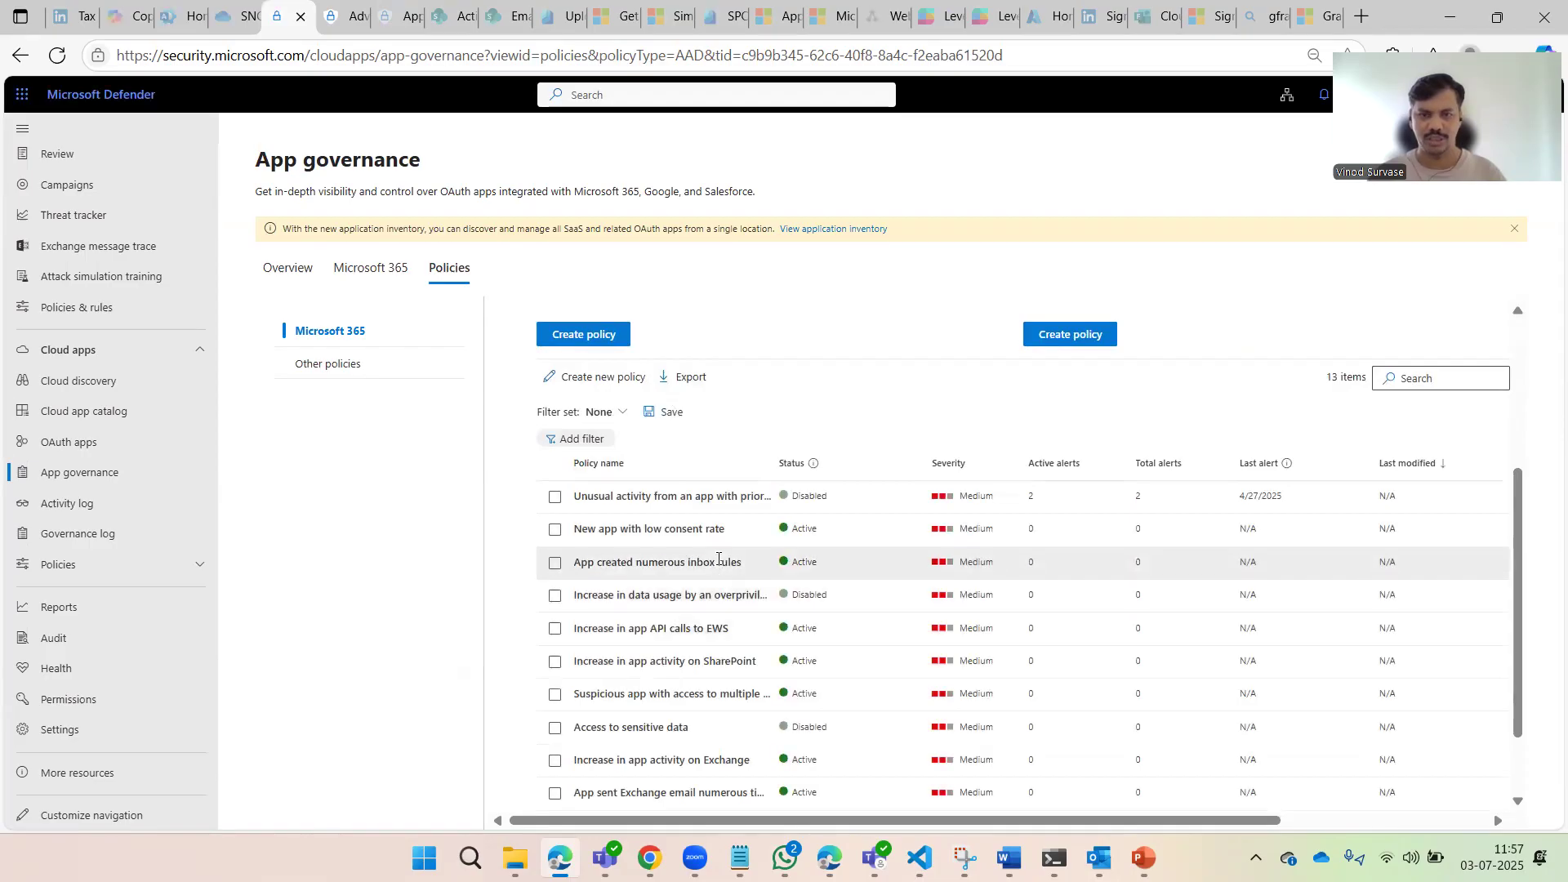
pyautogui.scroll(-1, 716, 585)
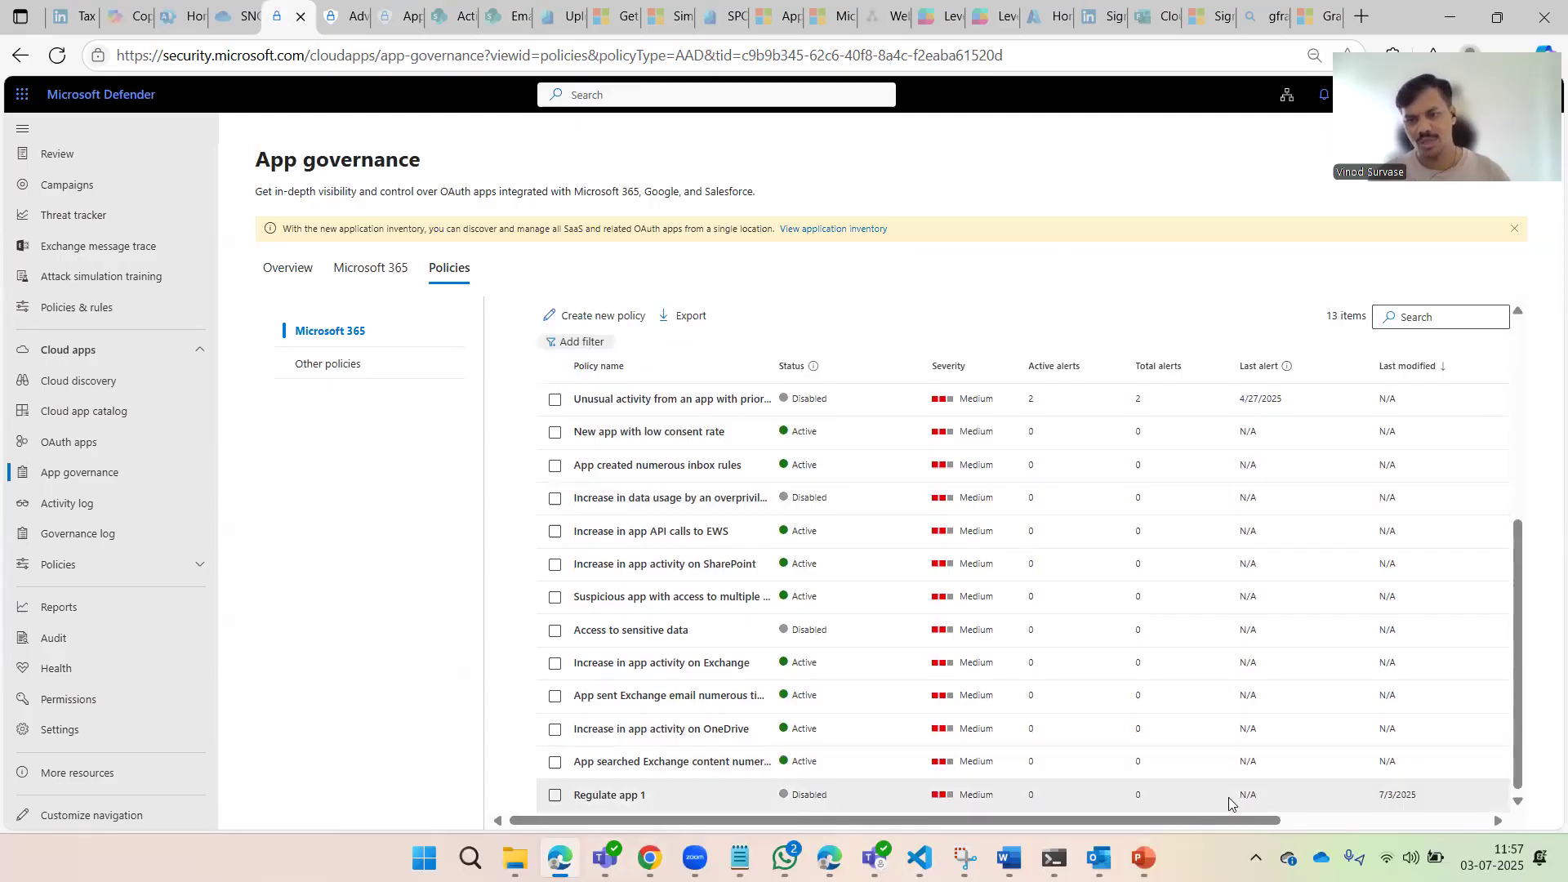
pyautogui.moveTo(1215, 821); pyautogui.dragTo(1430, 820)
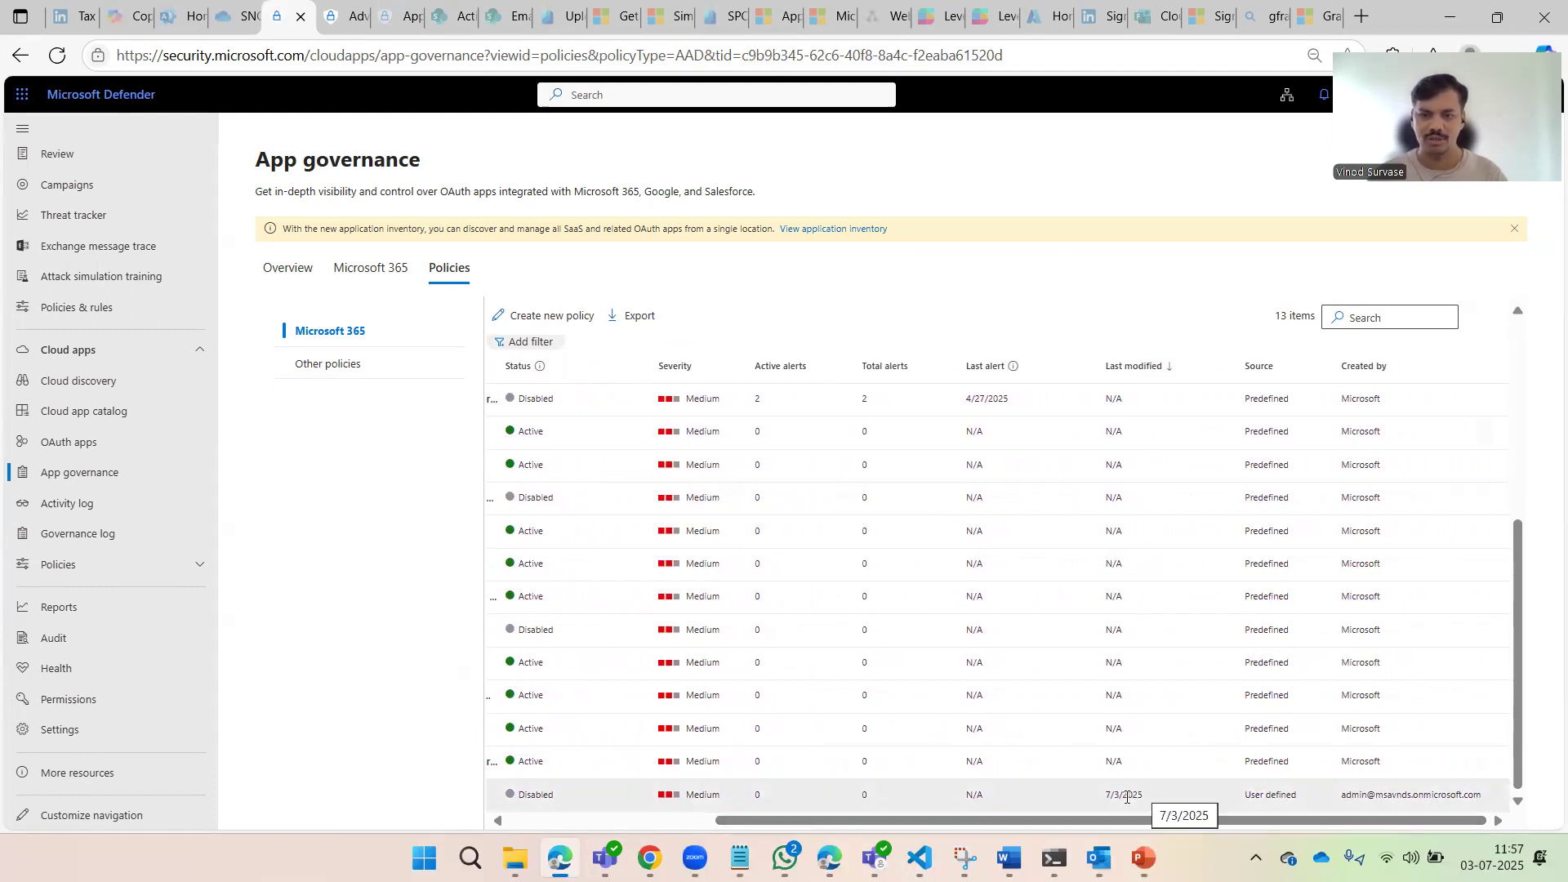
pyautogui.moveTo(1075, 821); pyautogui.dragTo(735, 822)
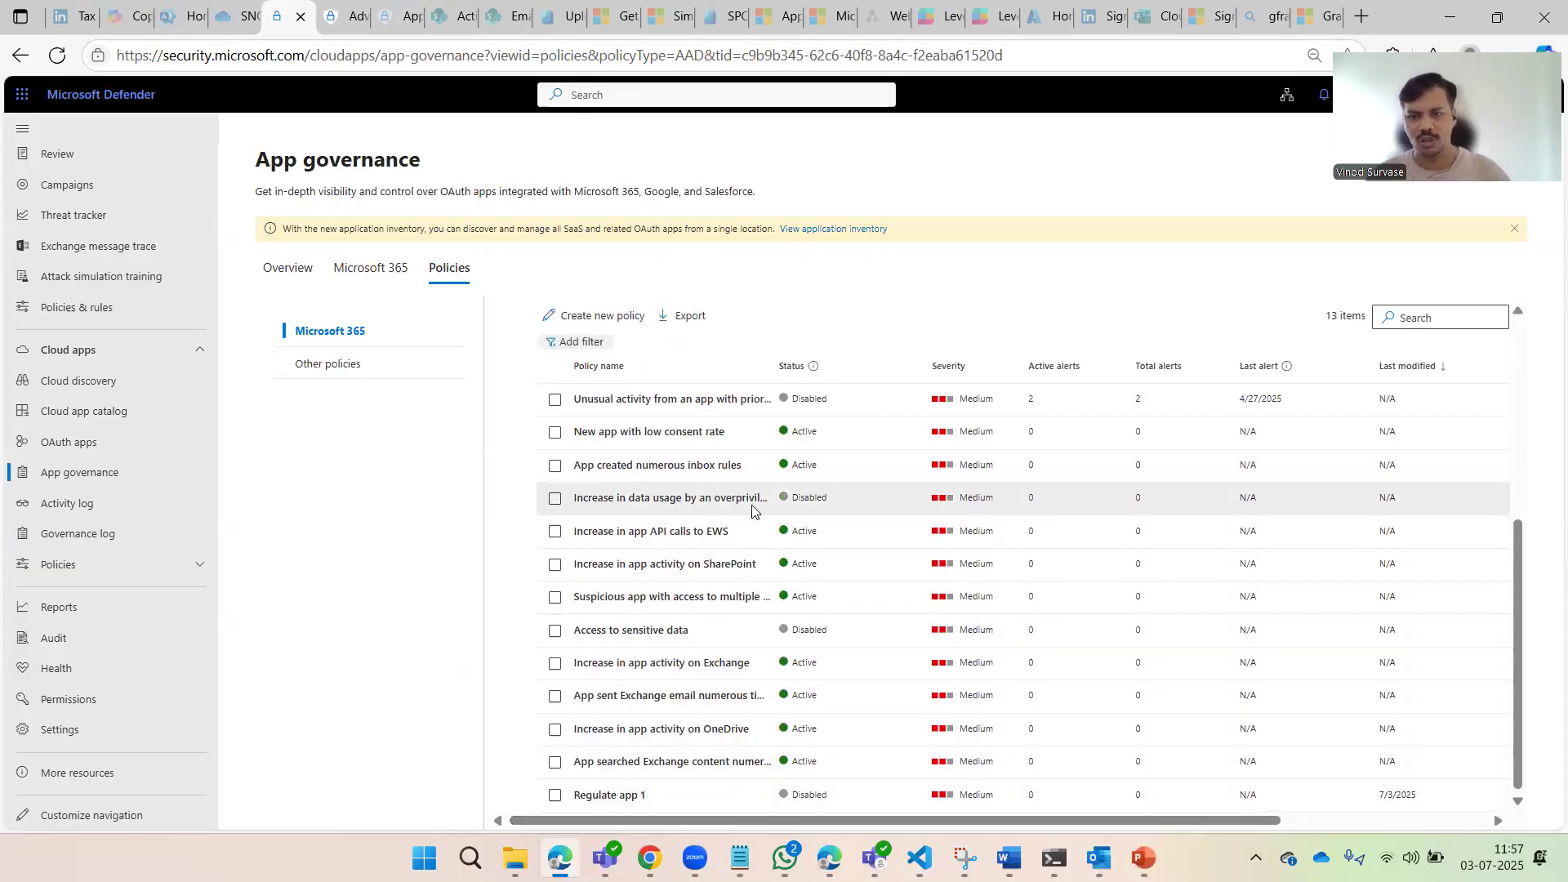
pyautogui.hscroll(3, 752, 511)
pyautogui.hscroll(-3, 752, 511)
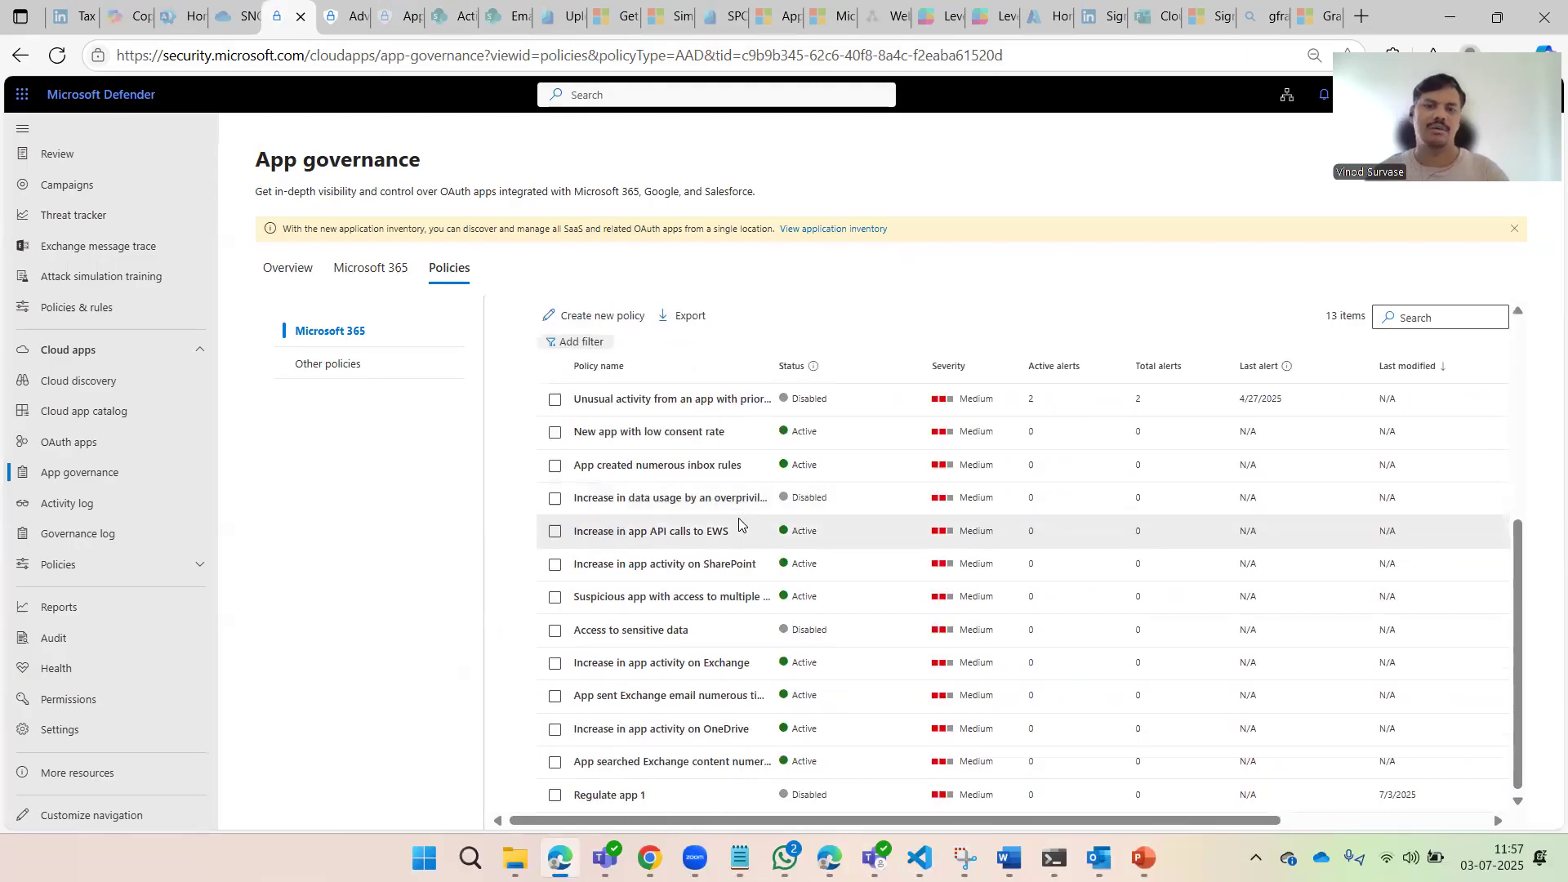
pyautogui.hscroll(3, 756, 550)
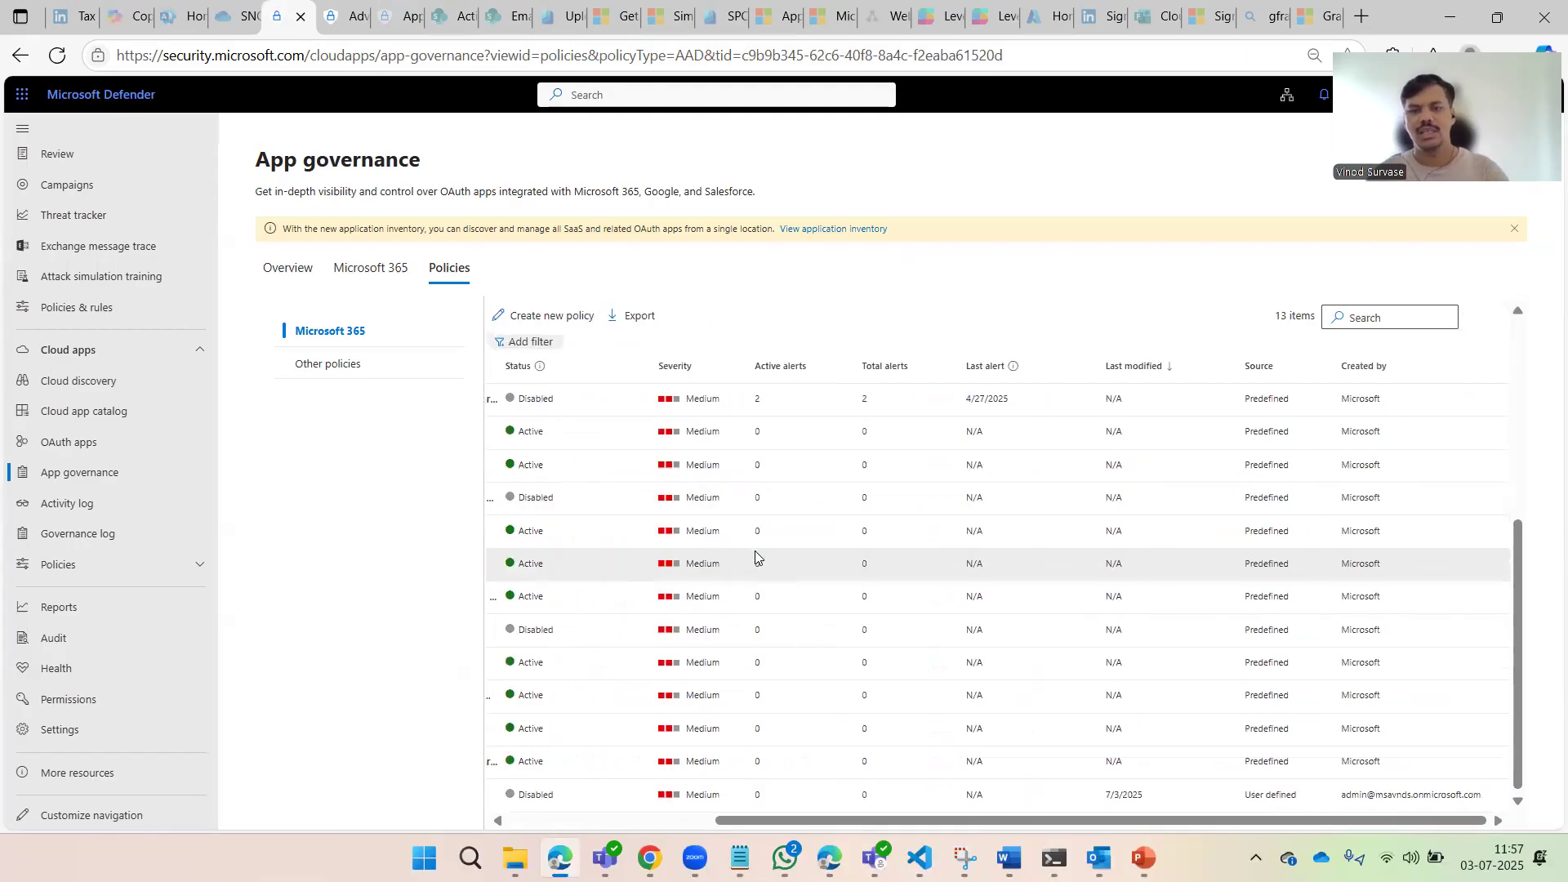
pyautogui.hscroll(-3, 755, 551)
# Start a policy from the Secure app permissions suggestion, using the New highly privileged app template in the Permissions category
pyautogui.scroll(5, 741, 511)
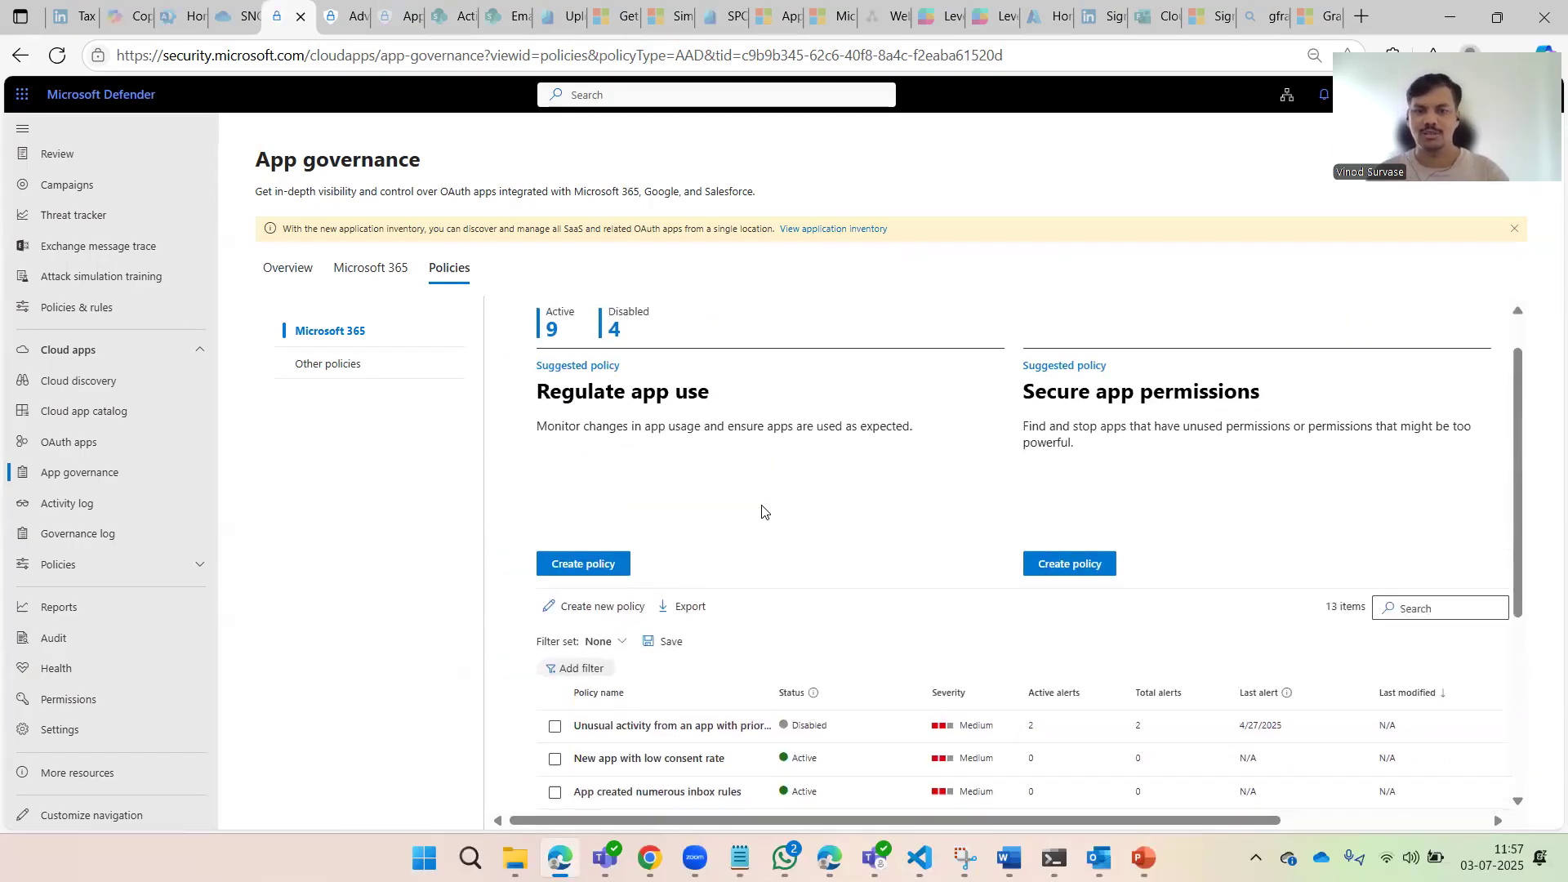
pyautogui.scroll(-2, 762, 511)
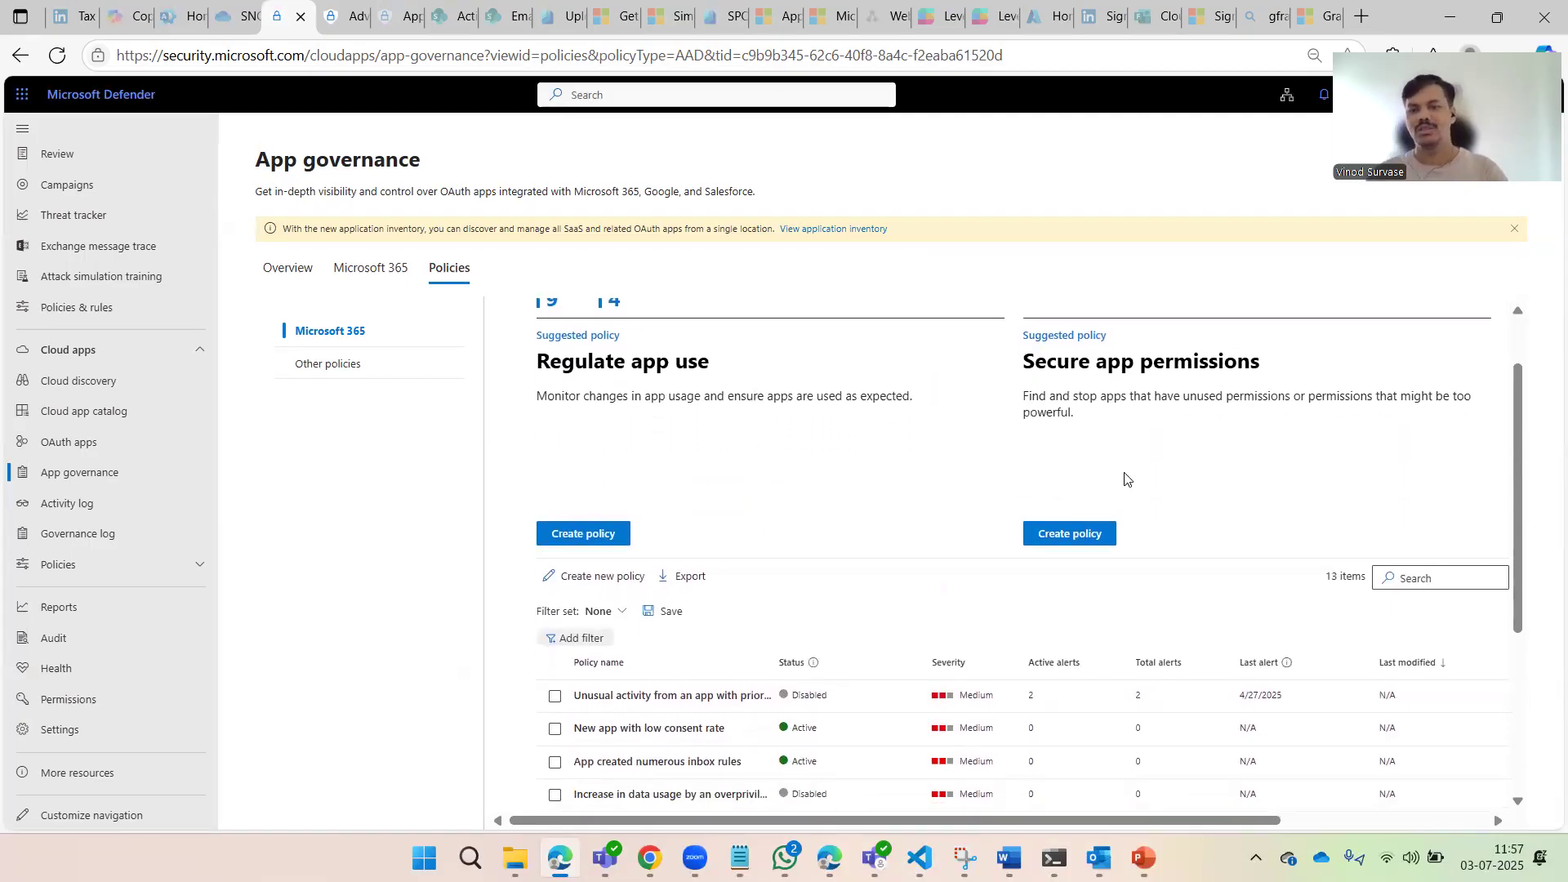
pyautogui.moveTo(1265, 365); pyautogui.dragTo(1048, 364)
pyautogui.tripleClick(1048, 363)
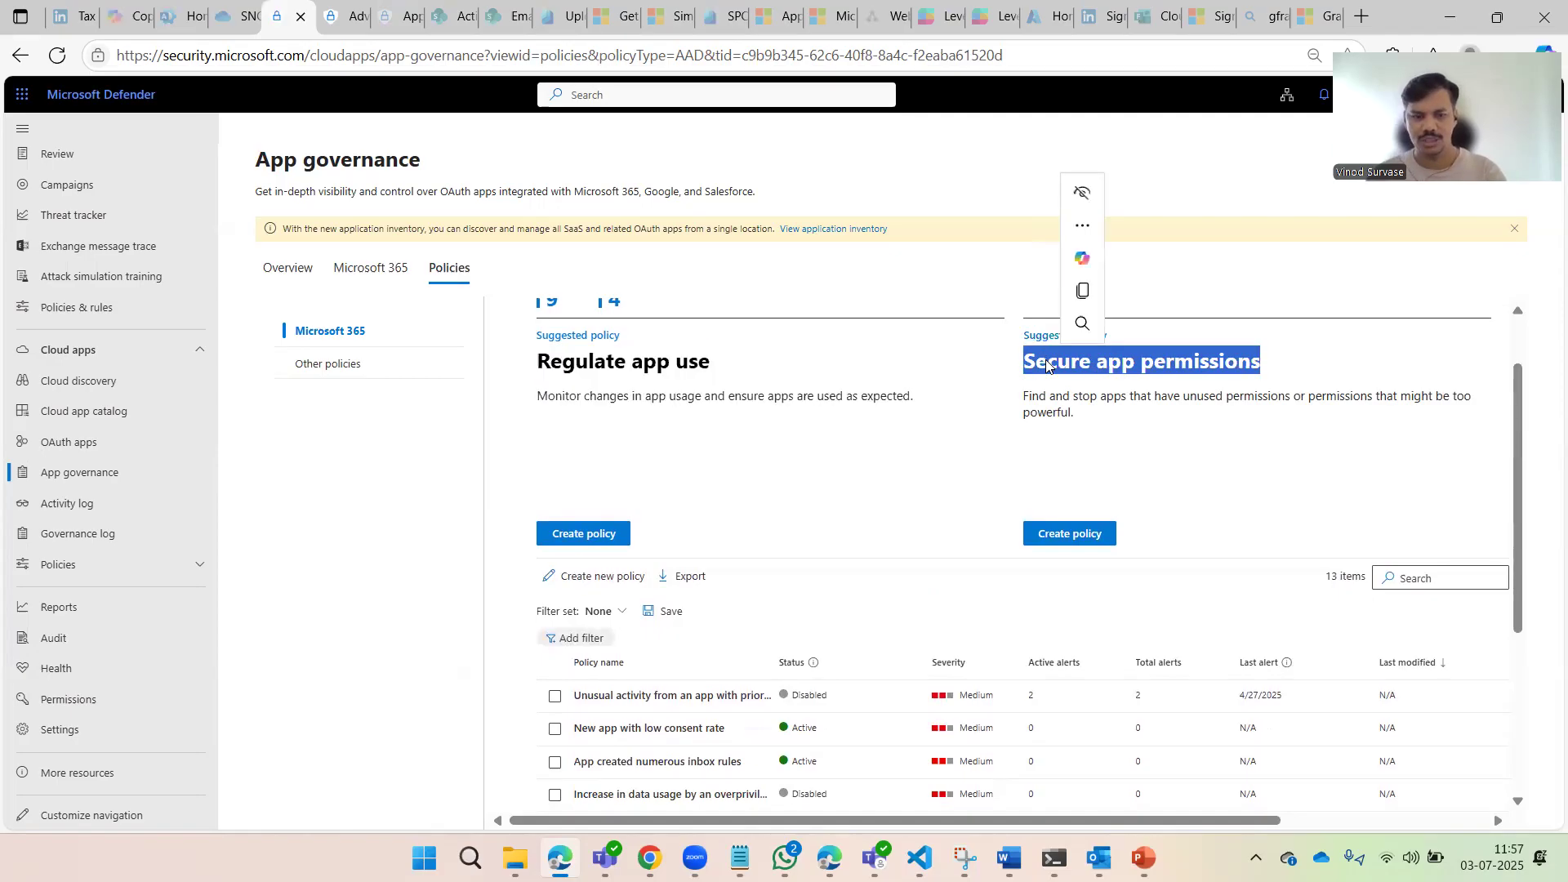
pyautogui.click(1047, 398)
pyautogui.click(1054, 535)
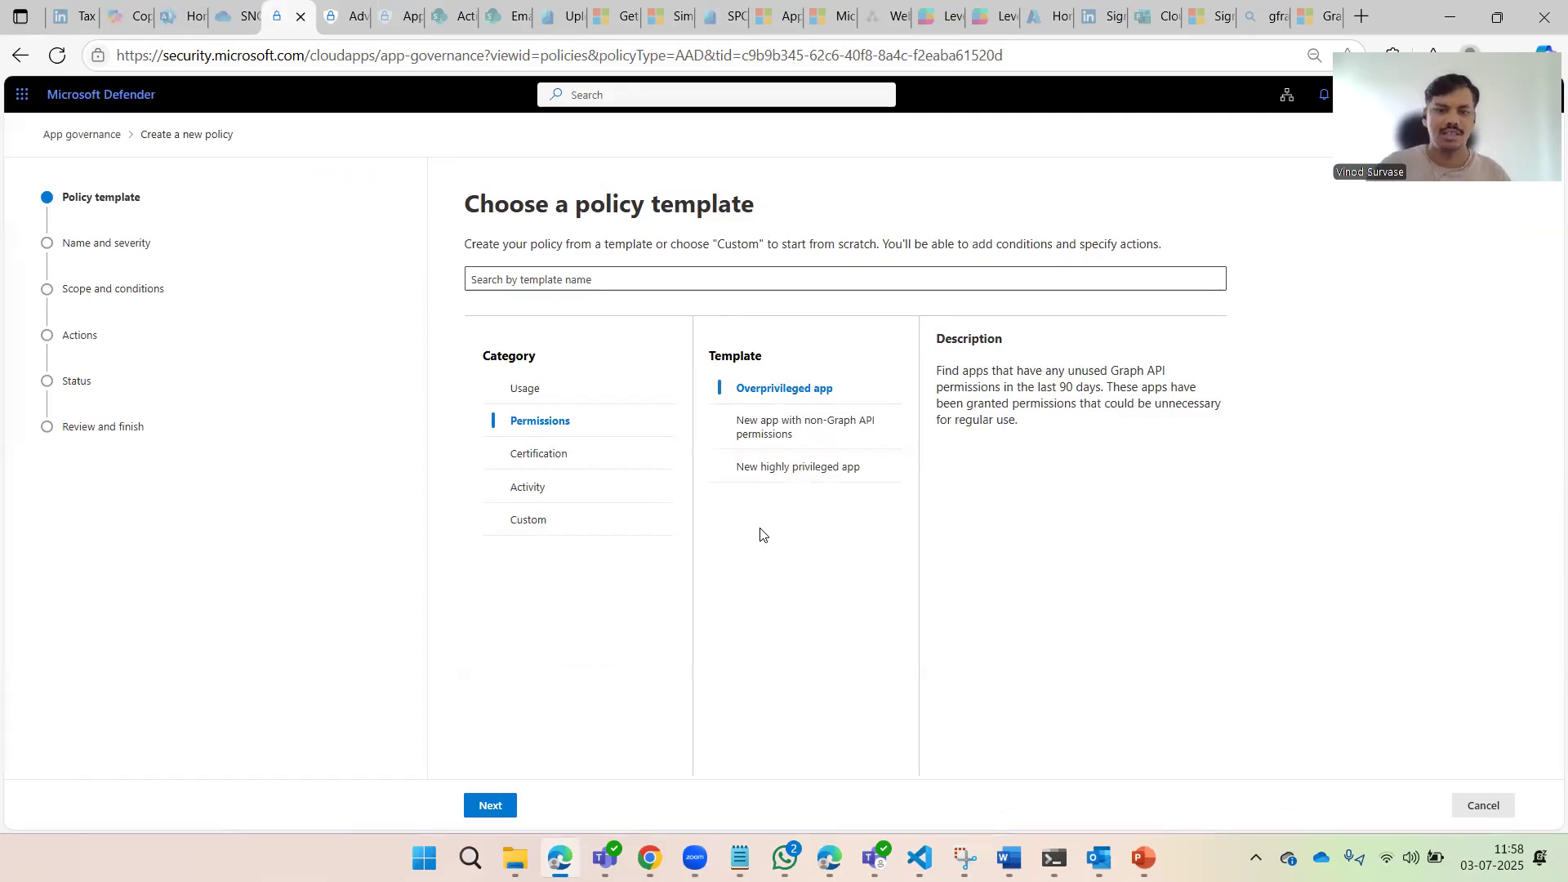
pyautogui.click(798, 477)
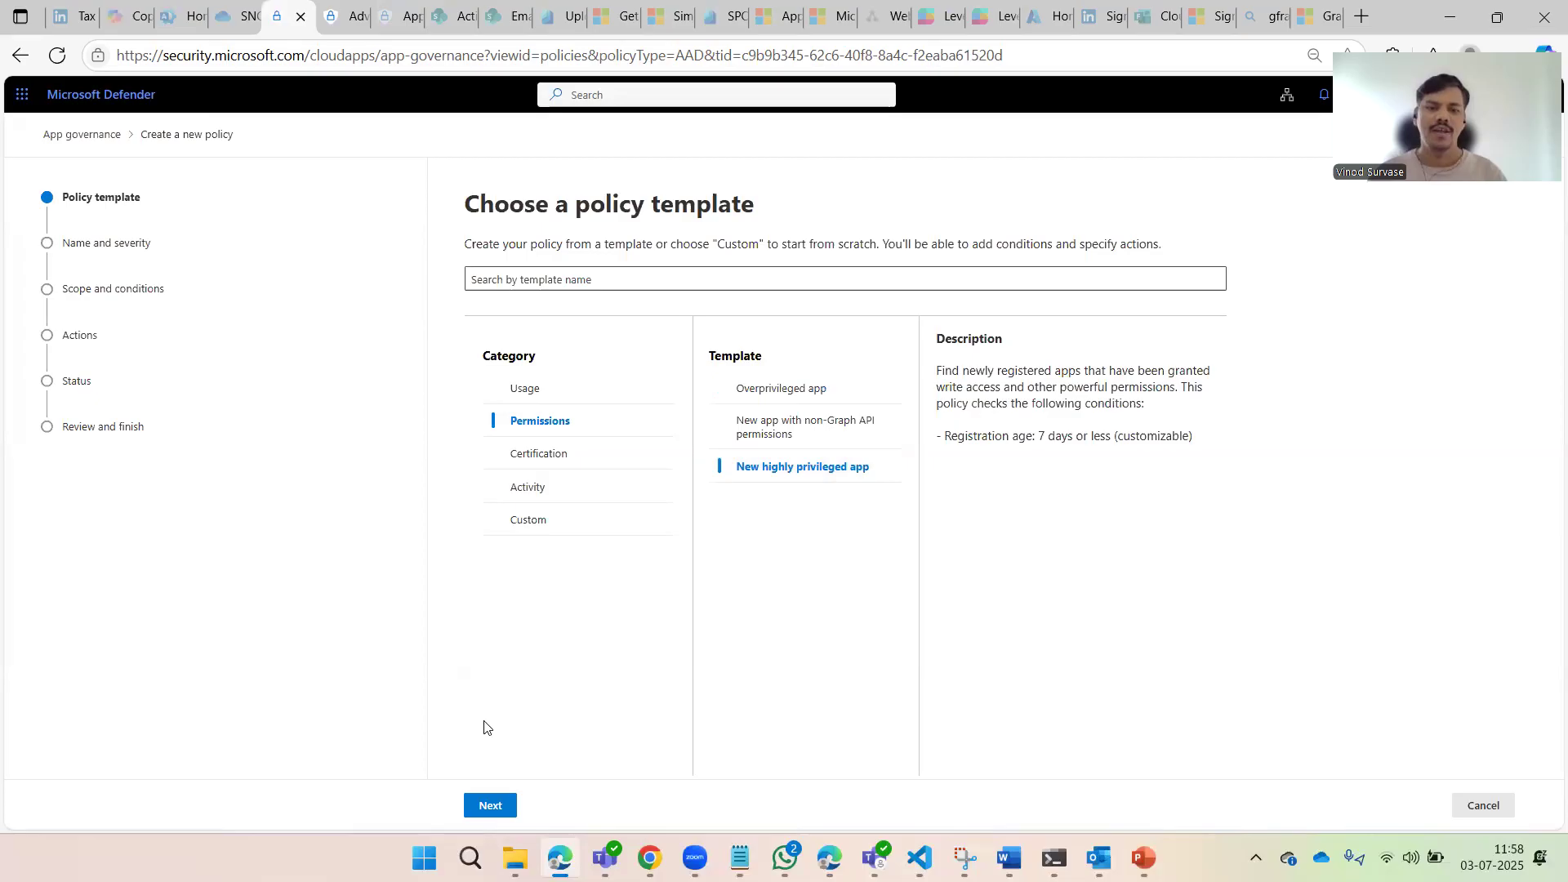
pyautogui.click(491, 809)
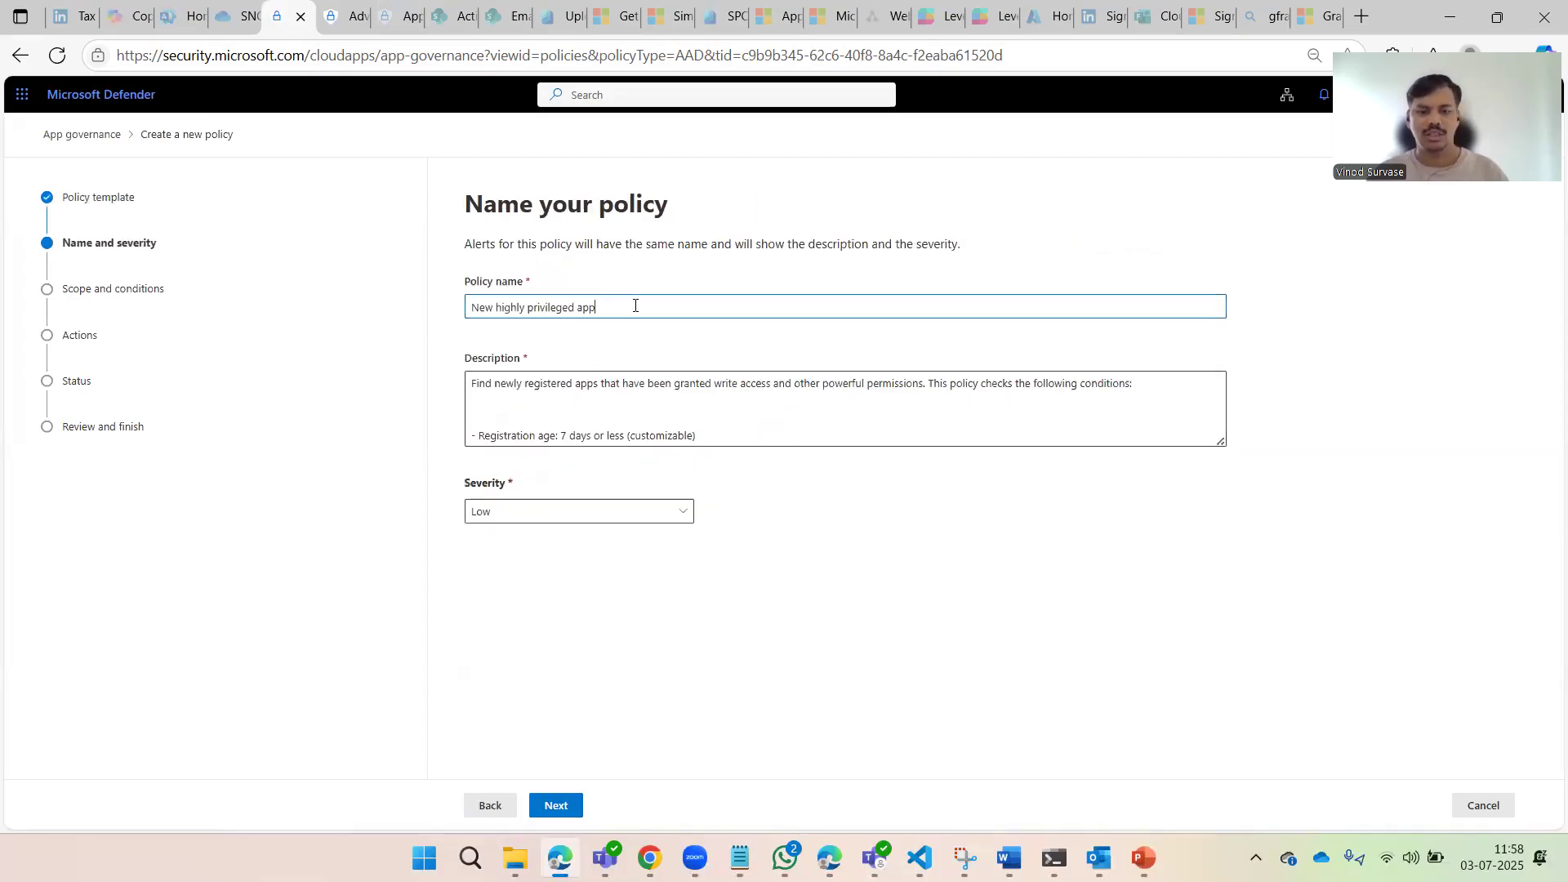
# Name the policy New highly privileged app1, set its severity to High, and continue to the scope and conditions
pyautogui.click(608, 516)
pyautogui.click(570, 579)
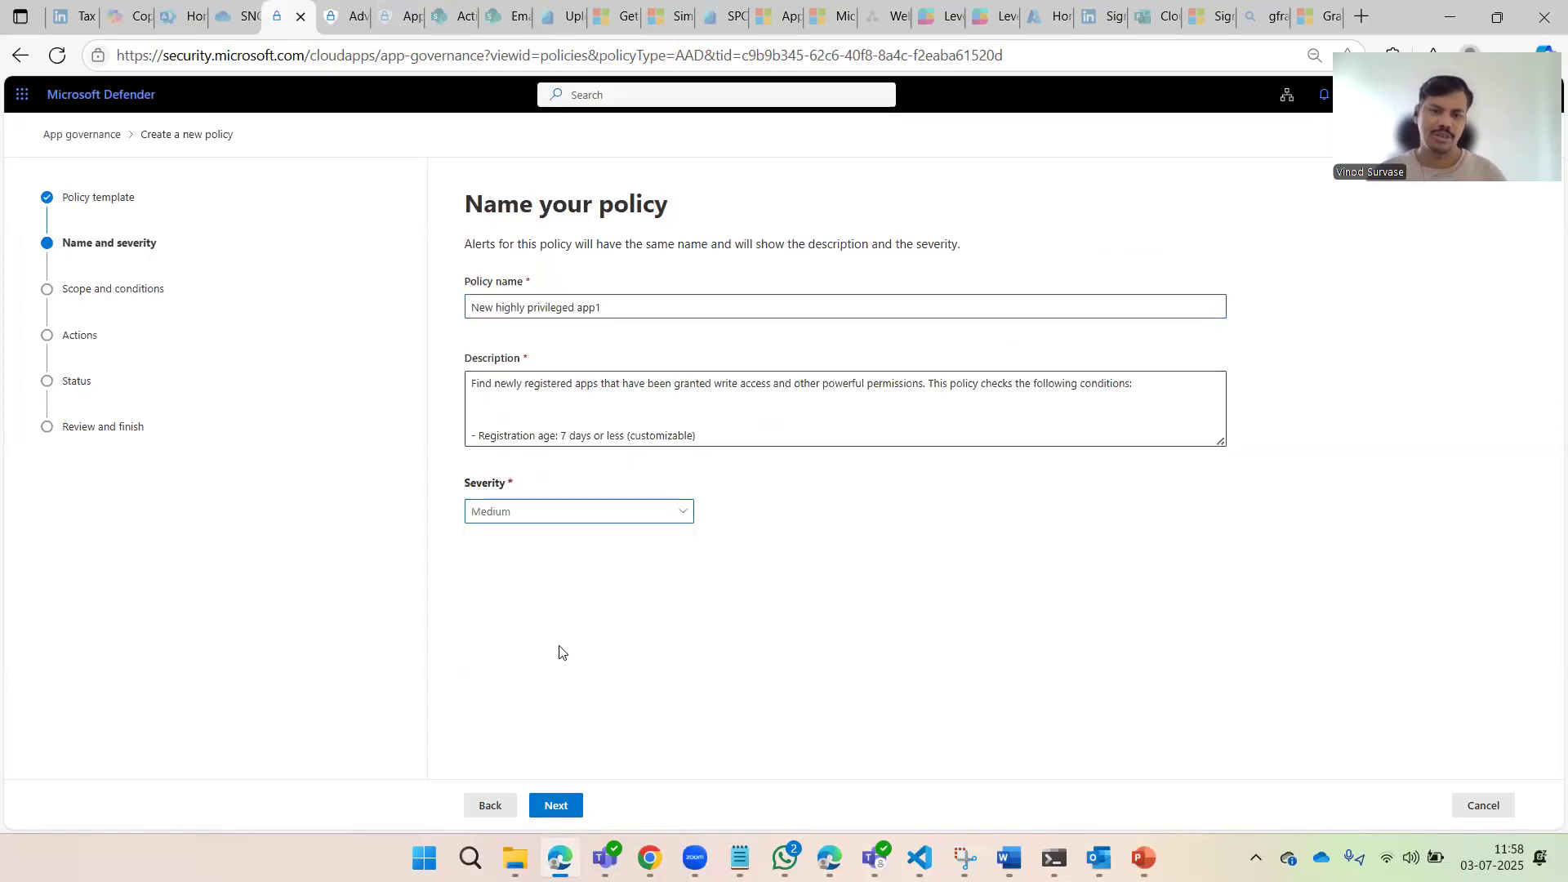
pyautogui.click(571, 518)
pyautogui.click(559, 538)
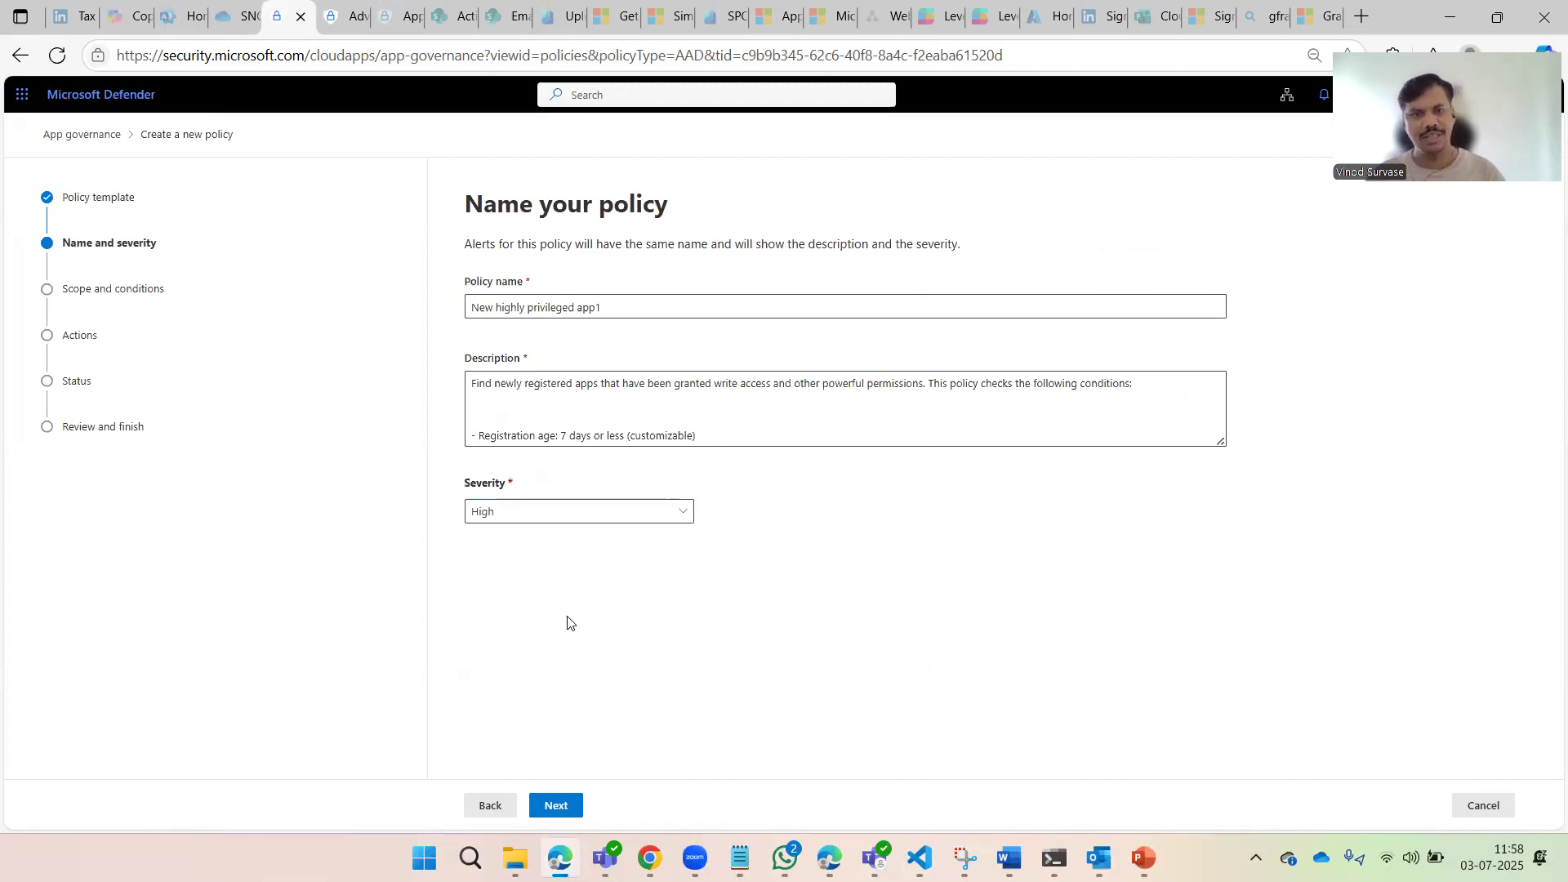
pyautogui.click(558, 807)
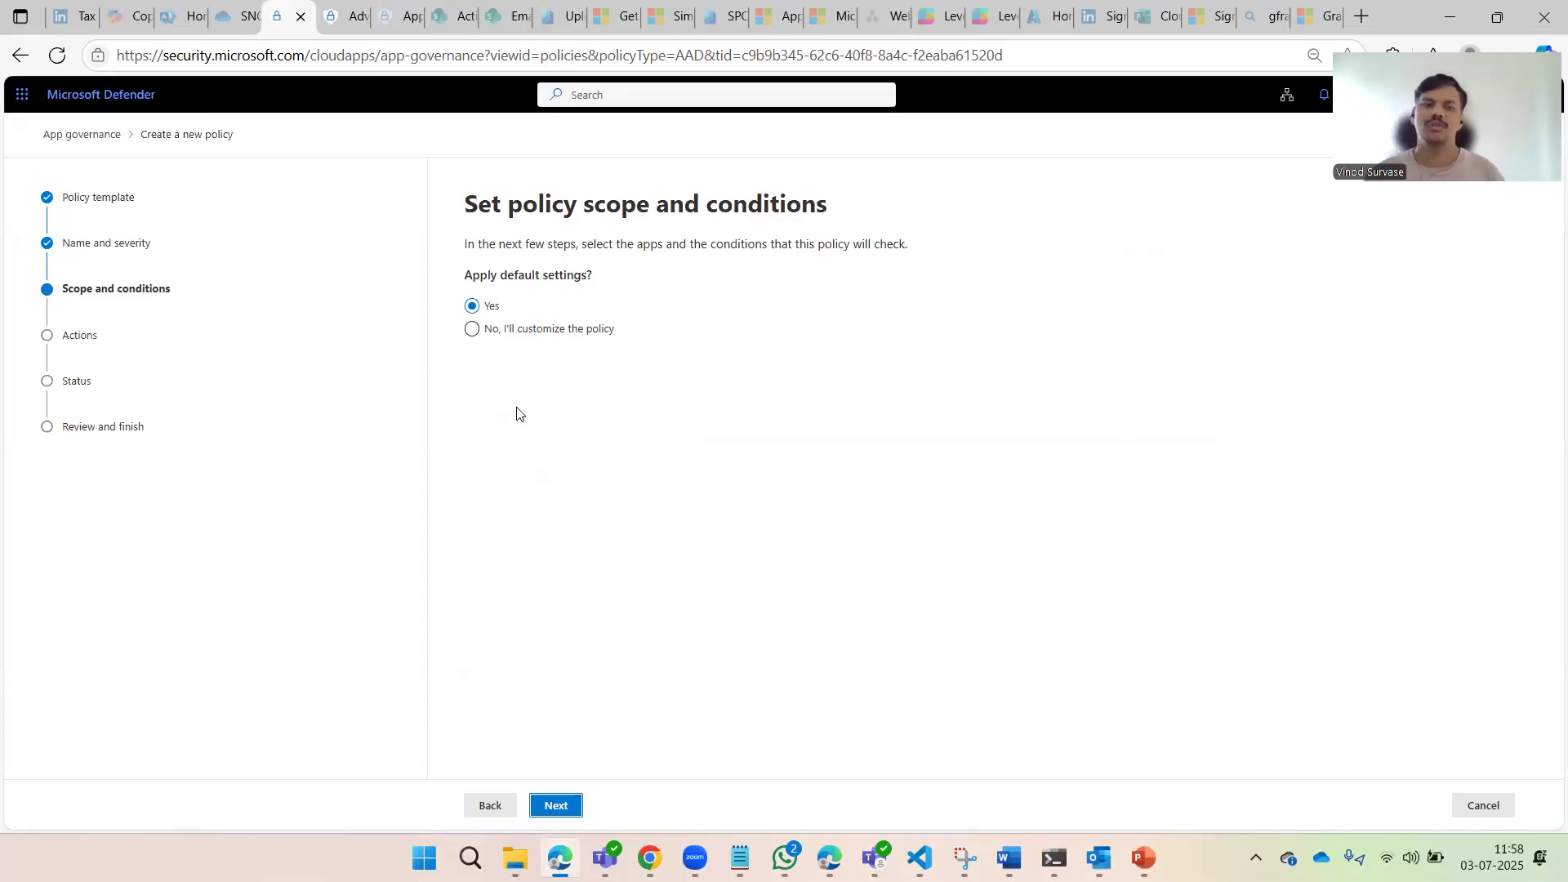
# Try the option to customize the policy, switch back to the default scope and conditions, and continue to the policy action
pyautogui.click(532, 331)
pyautogui.click(525, 447)
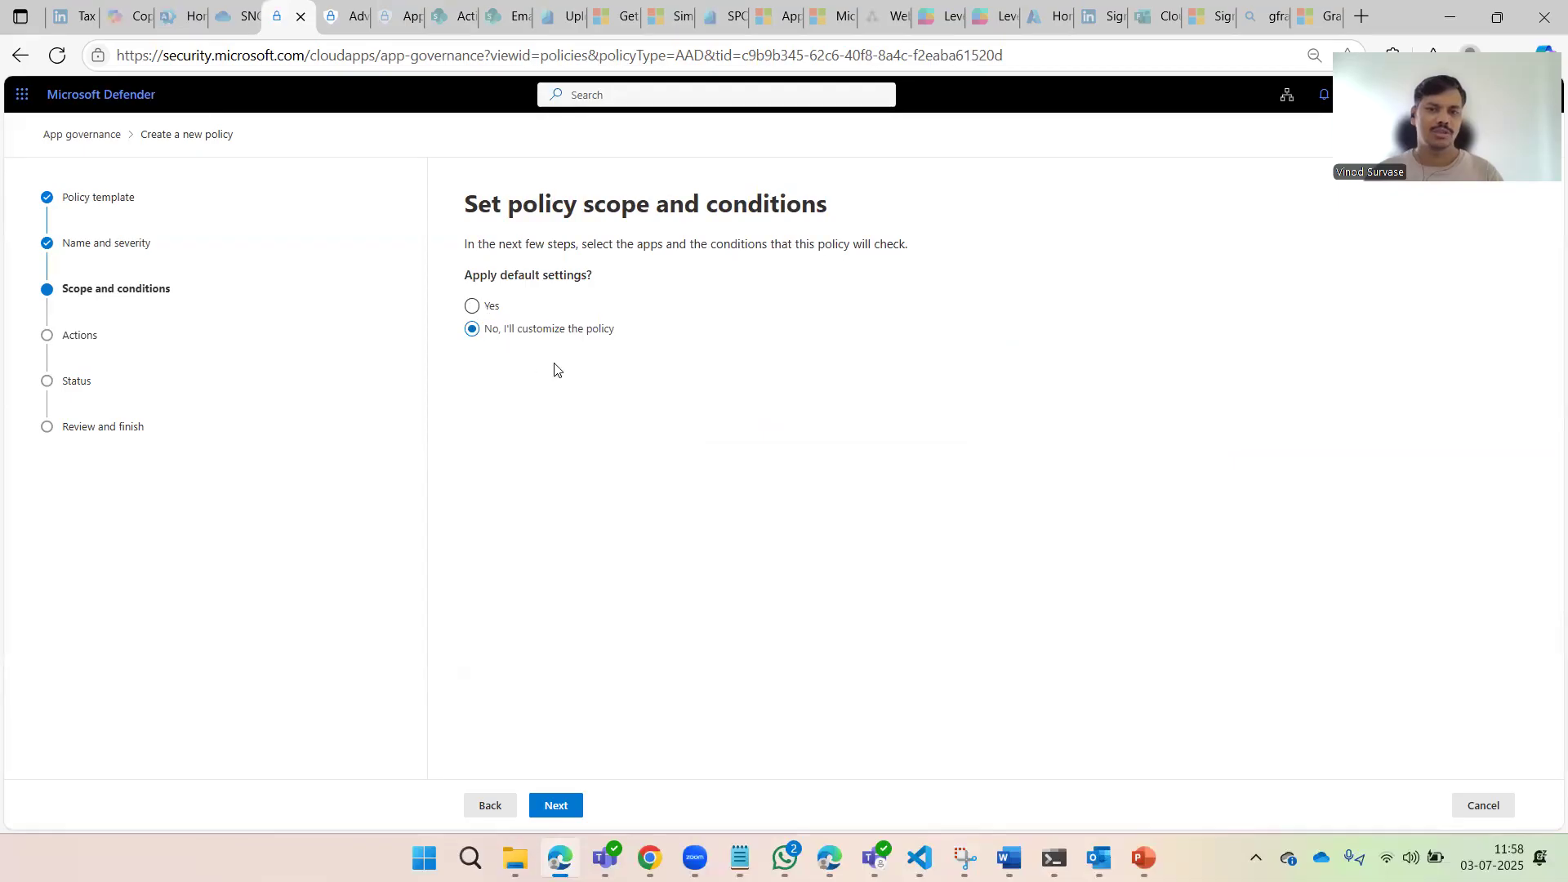
pyautogui.click(488, 307)
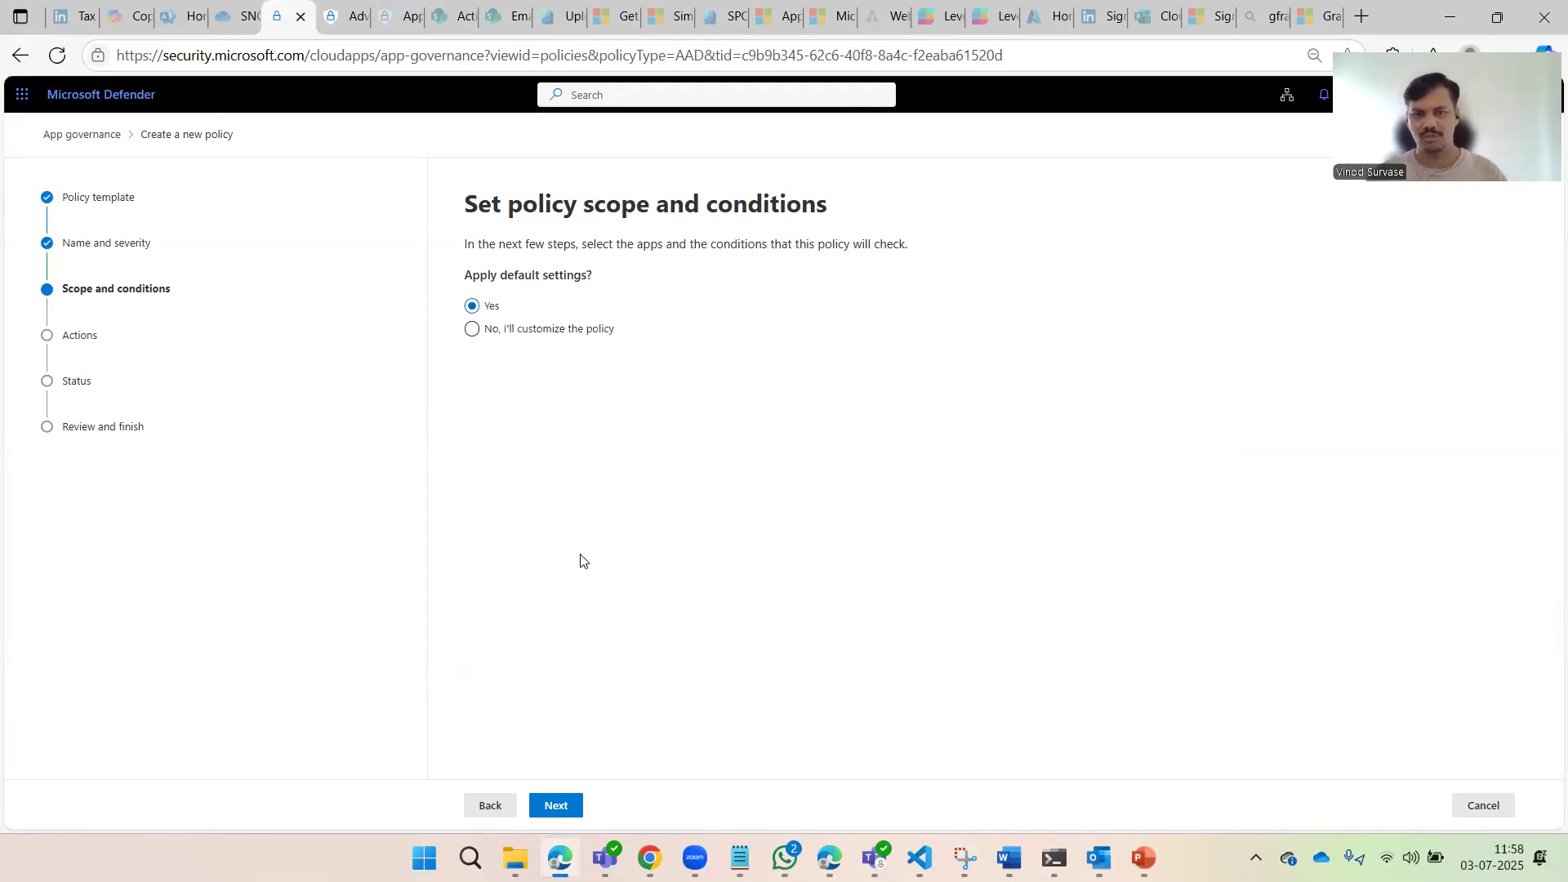
pyautogui.click(569, 807)
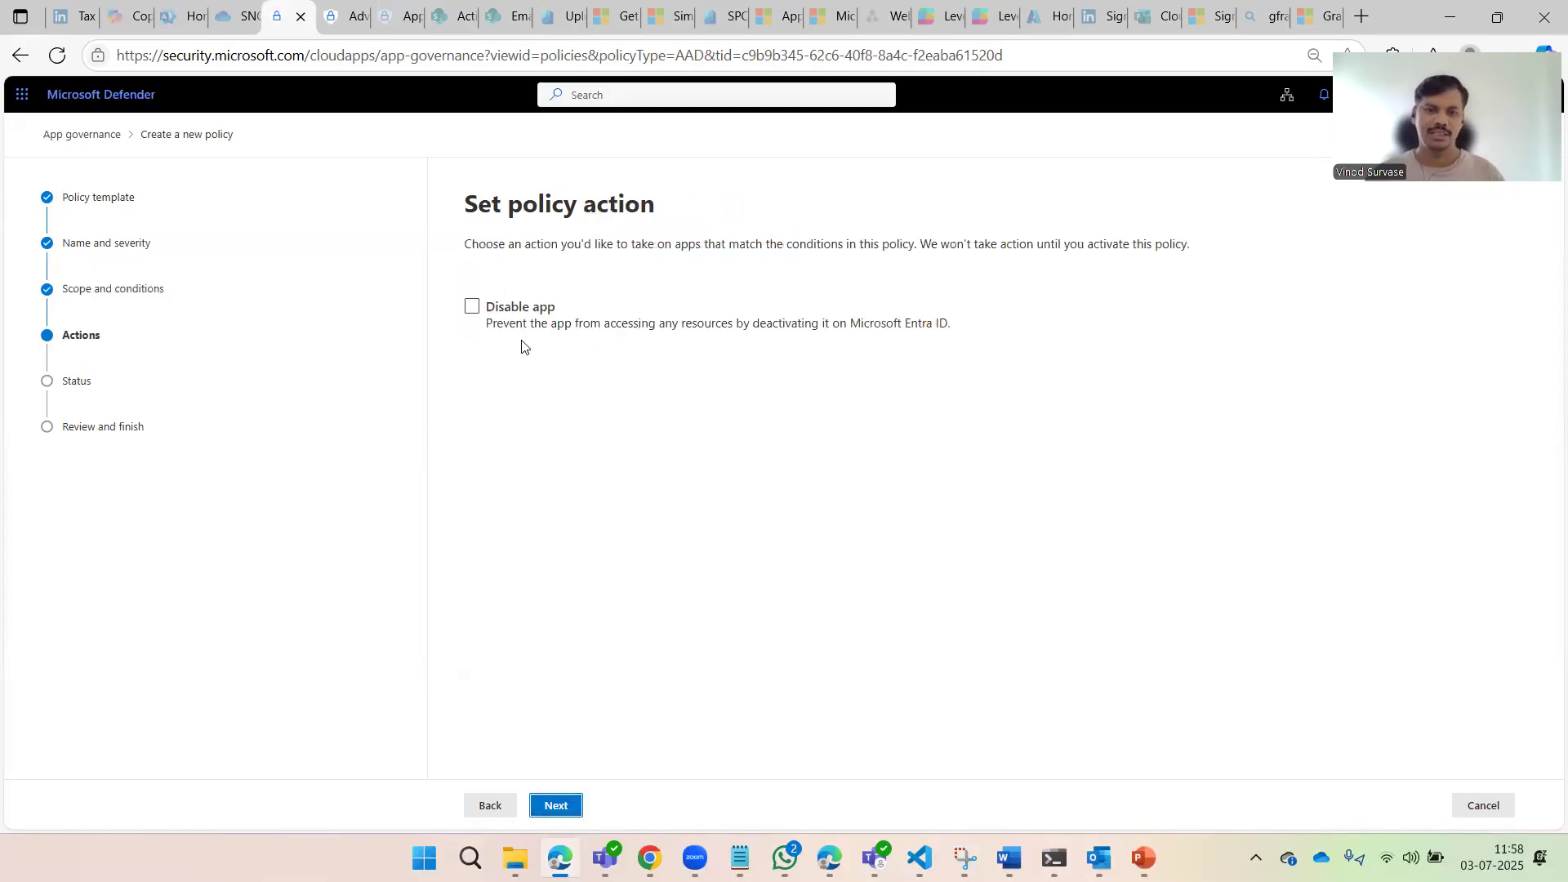
# Enable the Disable app action, set the policy status to Active, and proceed to the policy review
pyautogui.click(483, 321)
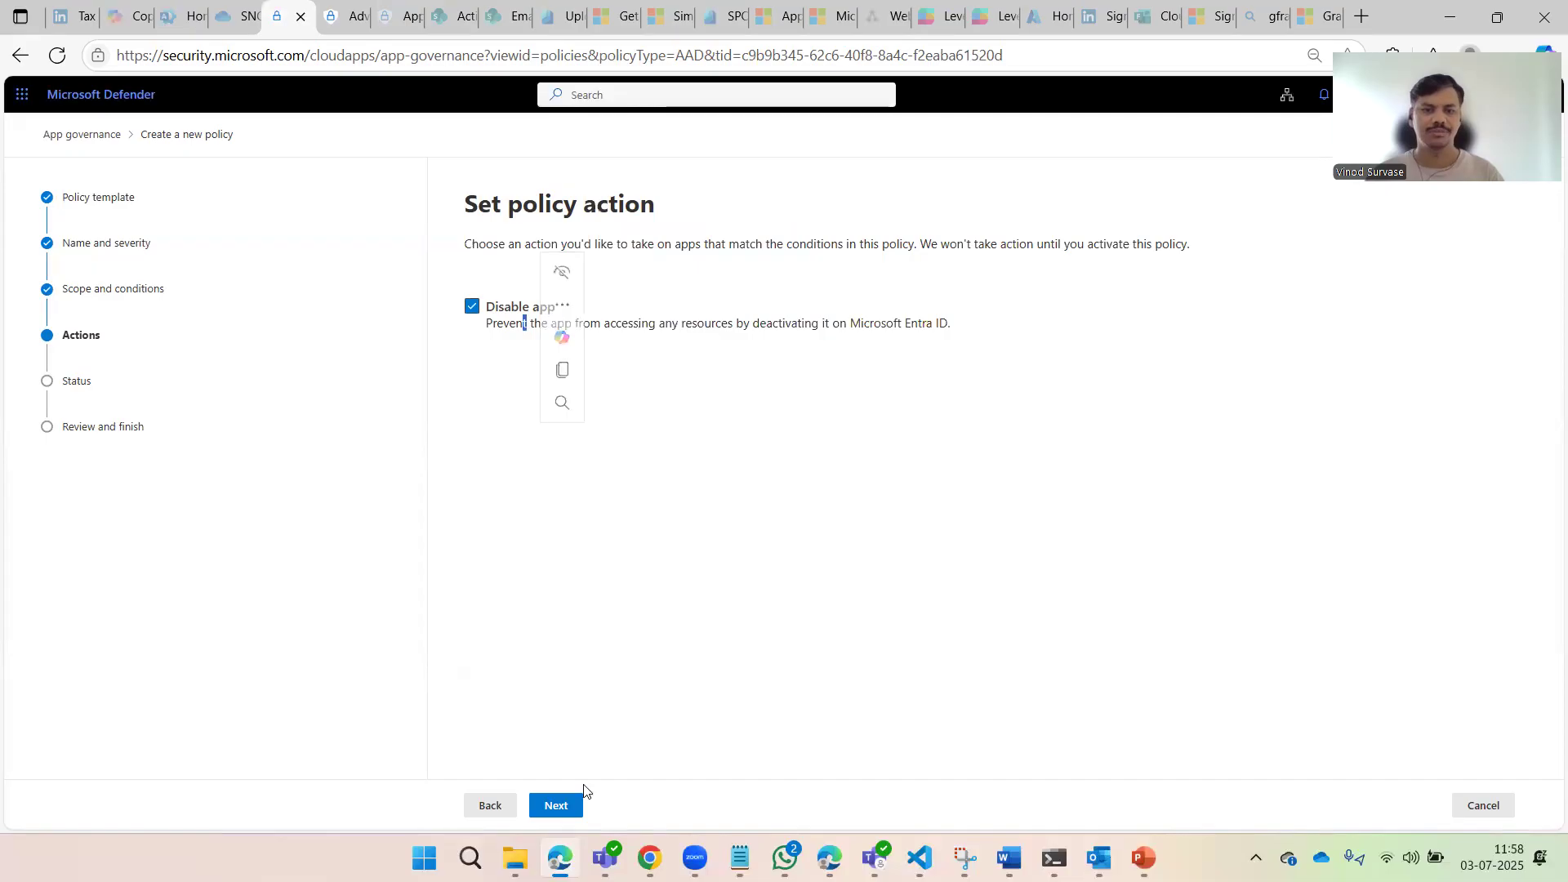
pyautogui.click(558, 803)
pyautogui.click(472, 367)
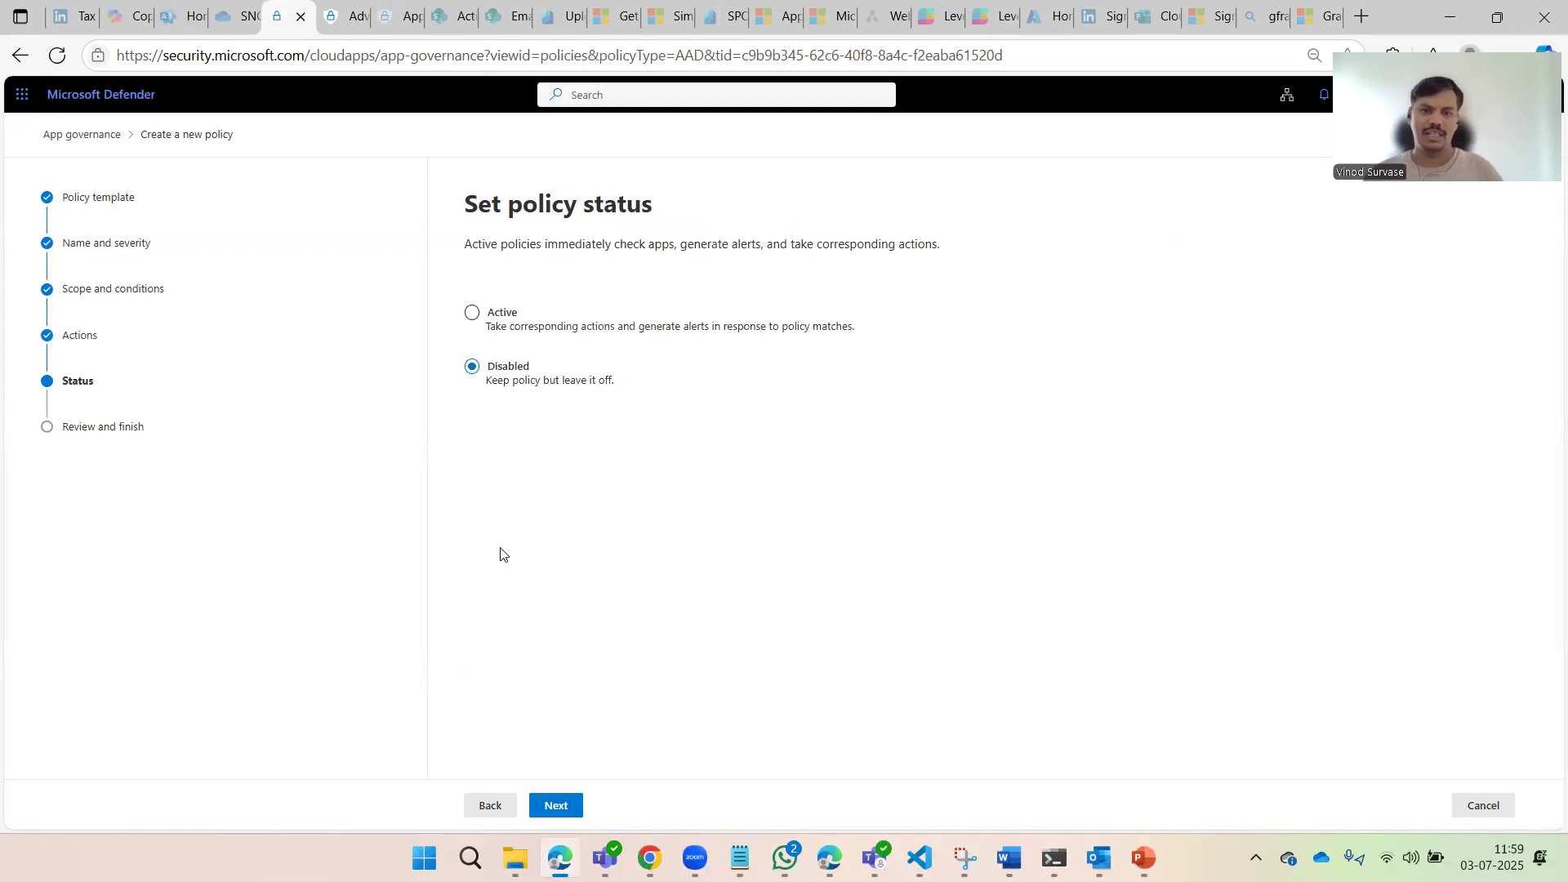
pyautogui.click(472, 313)
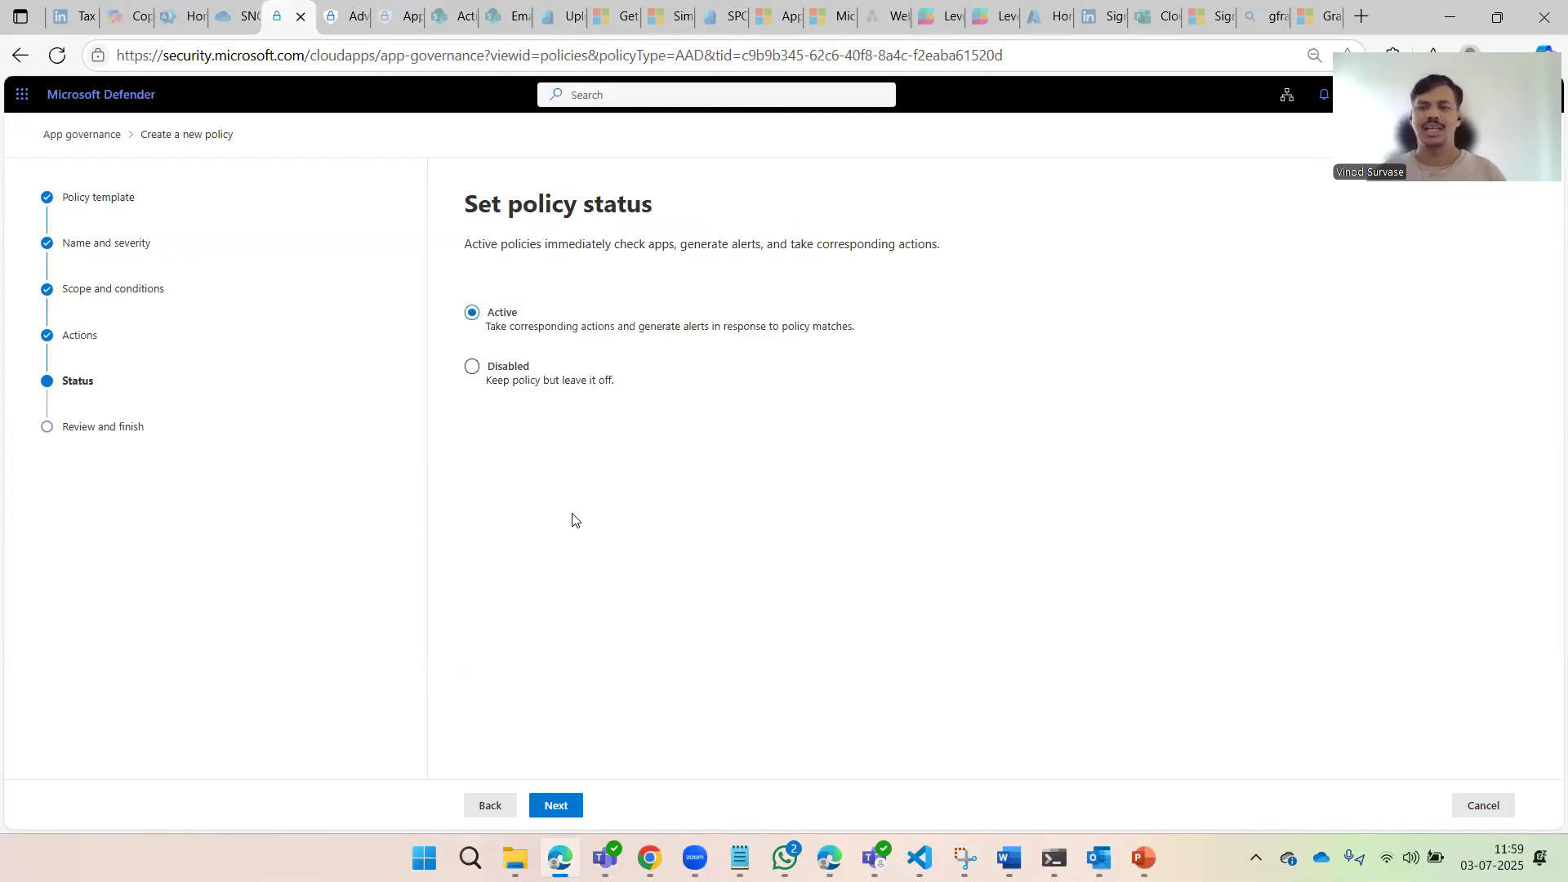
pyautogui.click(553, 794)
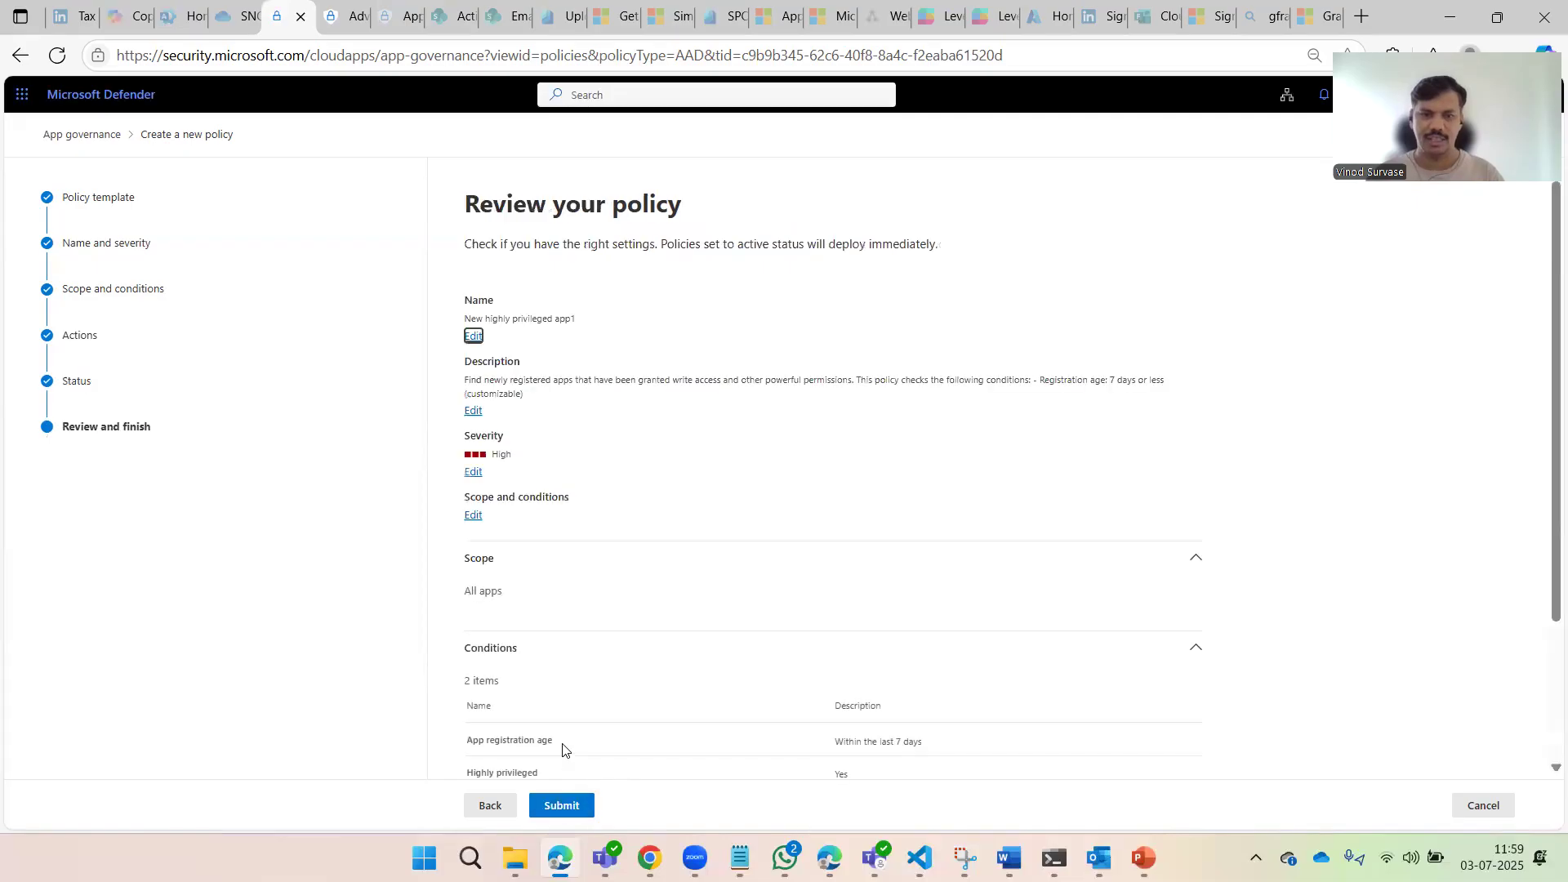
# Review the highly privileged app policy's name, severity, scope, conditions, action and status, and submit it
pyautogui.scroll(-2, 615, 457)
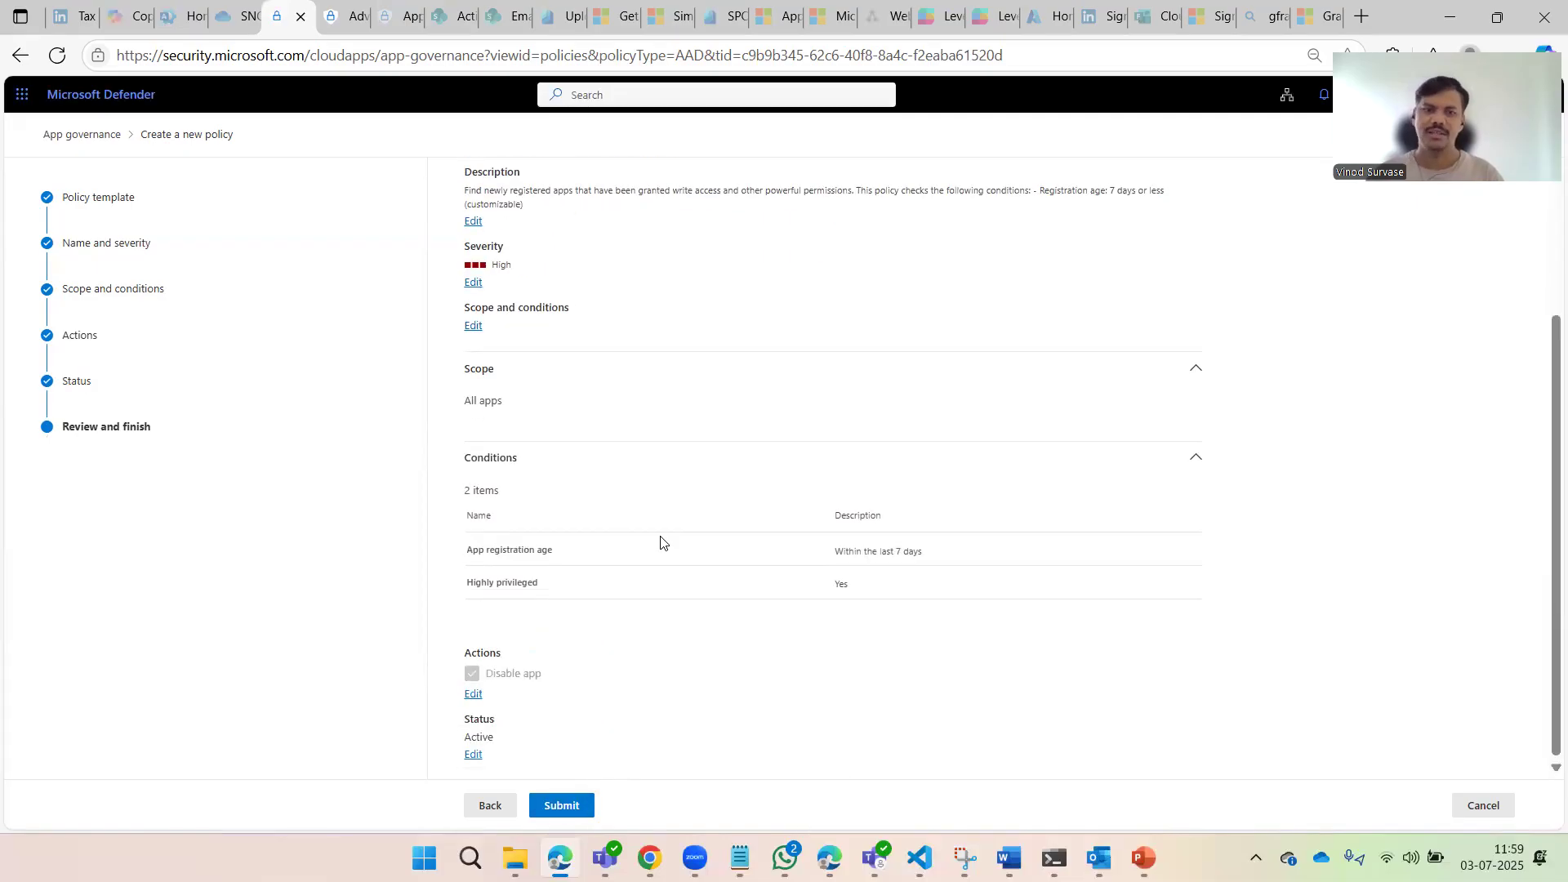
pyautogui.scroll(2, 661, 542)
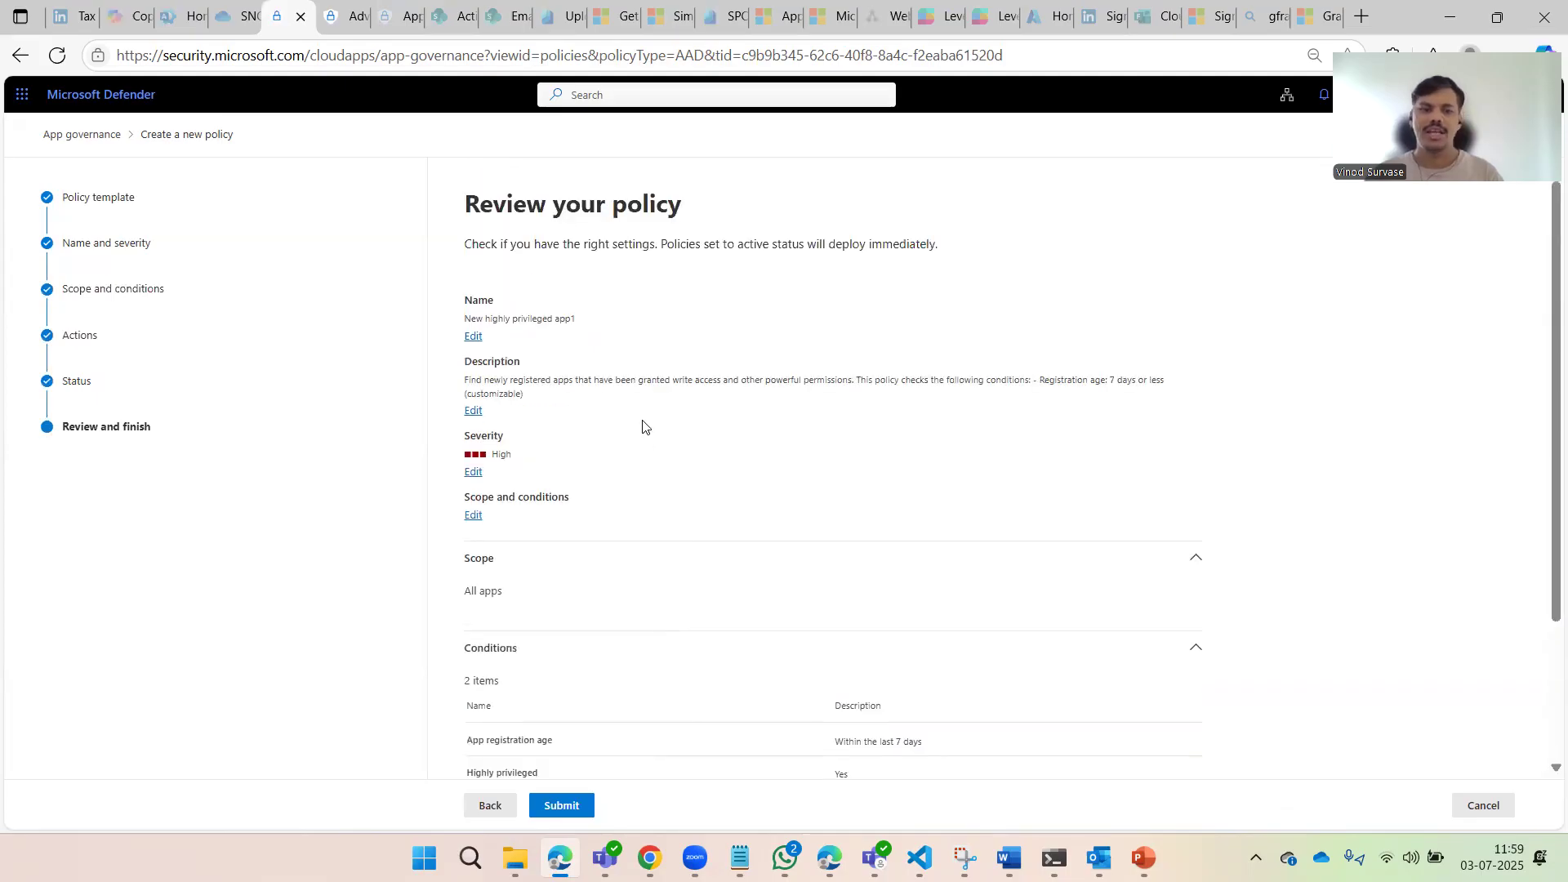
pyautogui.scroll(-2, 635, 384)
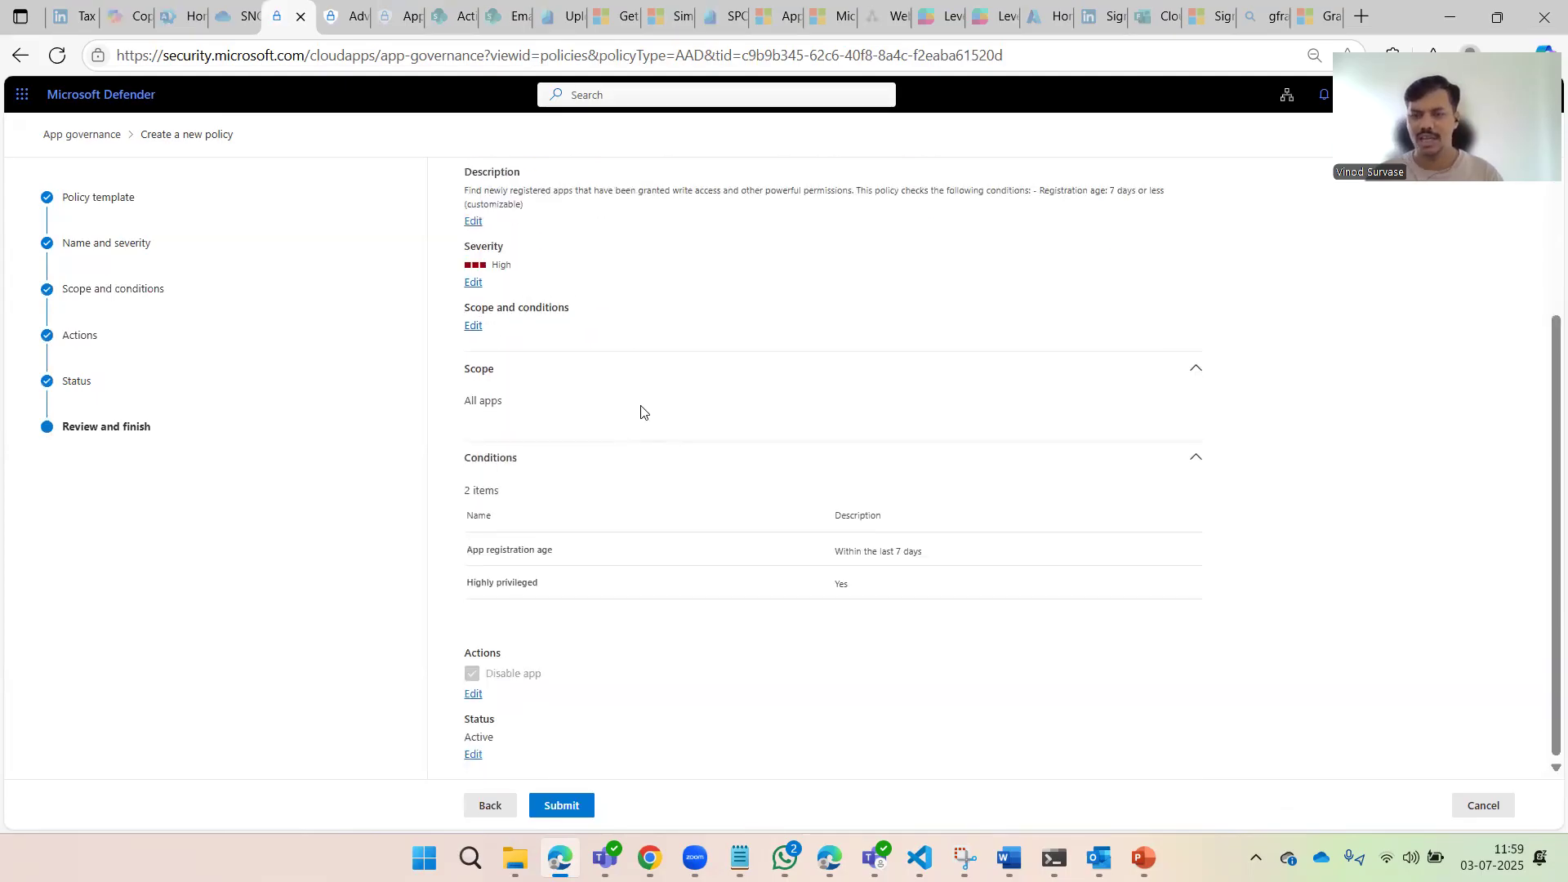
pyautogui.scroll(3, 662, 441)
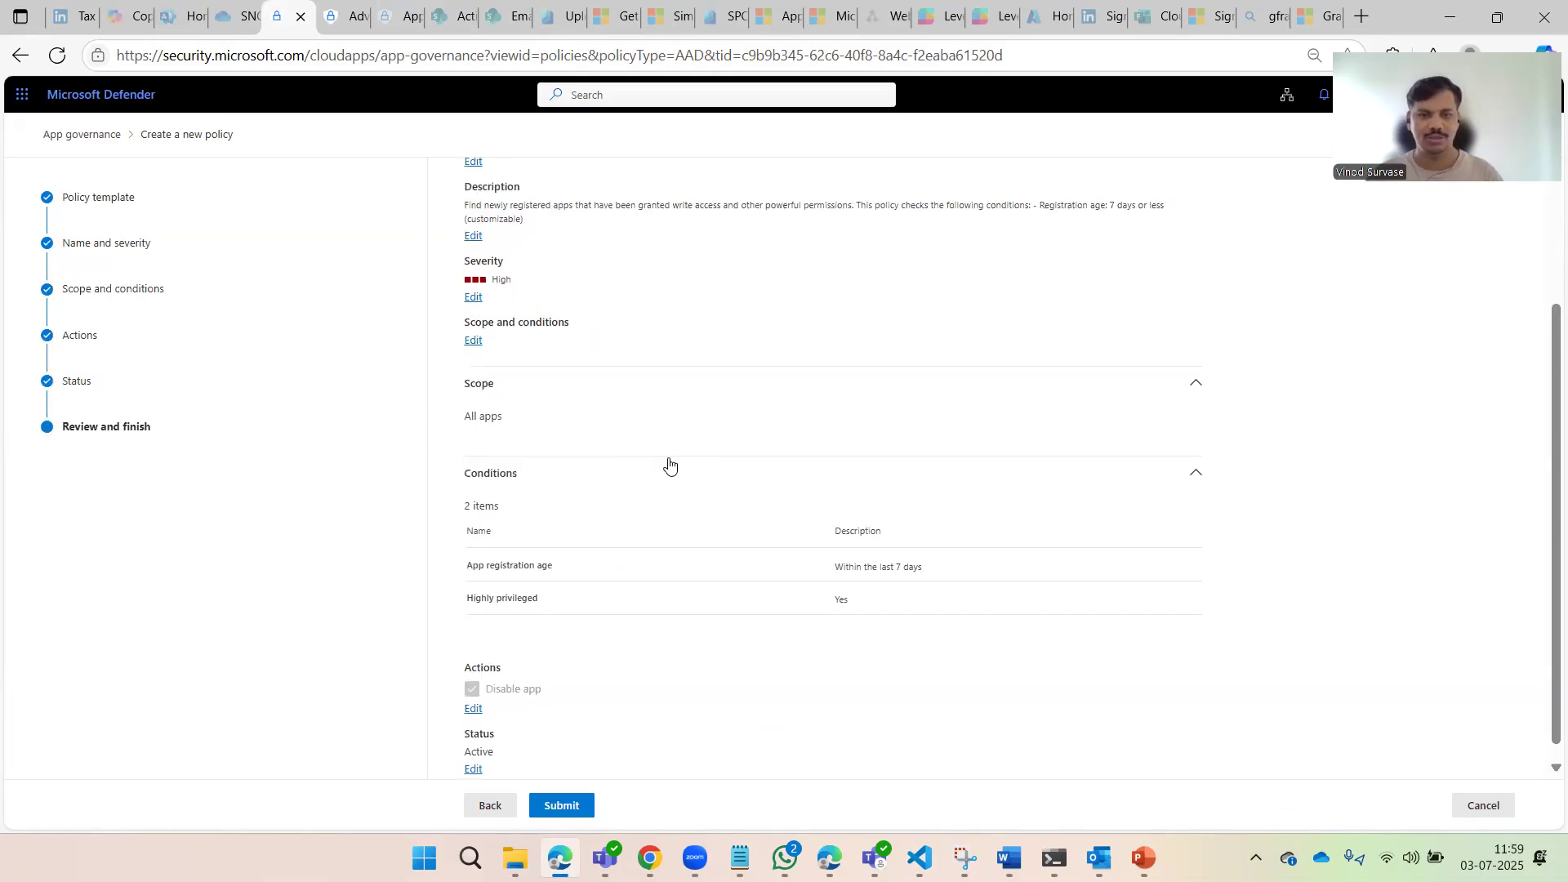
pyautogui.click(576, 806)
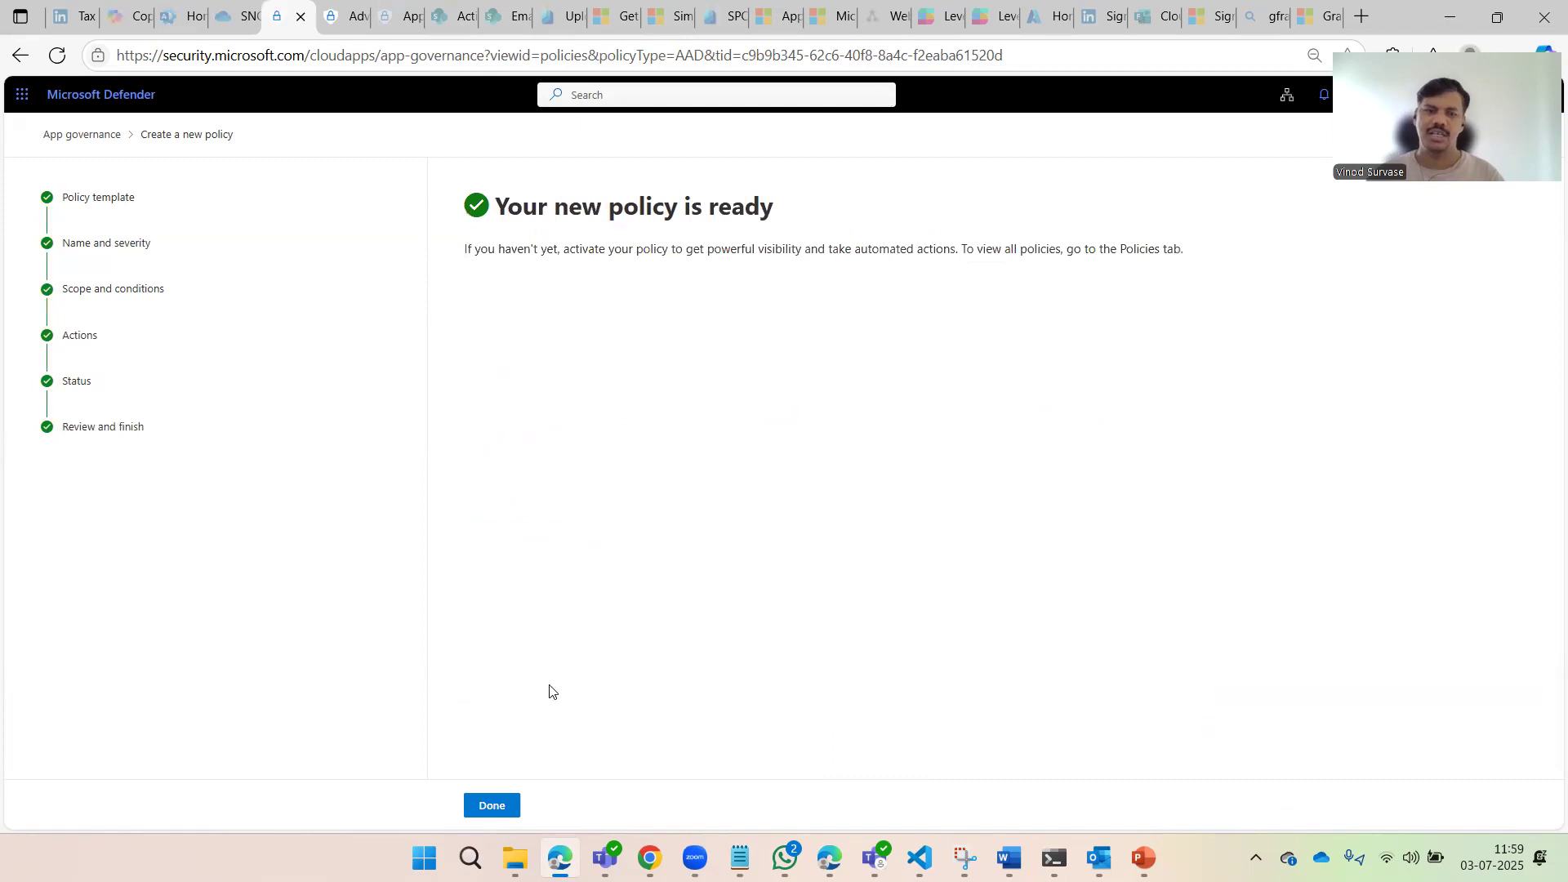
# Finish the wizard and examine the New highly privileged app1 entry's status, severity, source and creator in the policy list
pyautogui.click(490, 804)
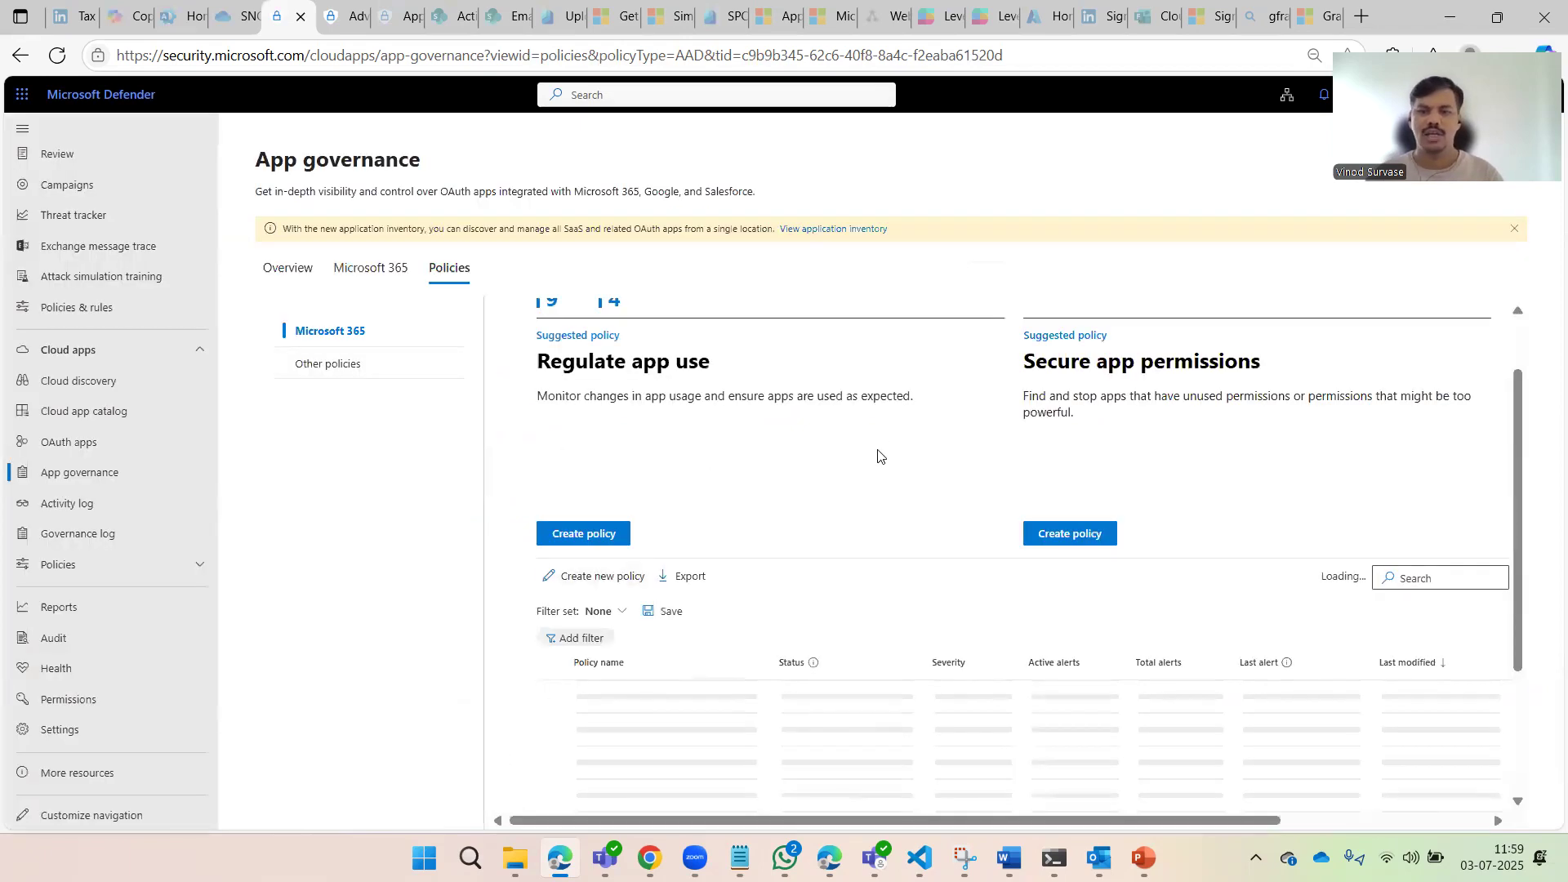
pyautogui.scroll(-2, 883, 457)
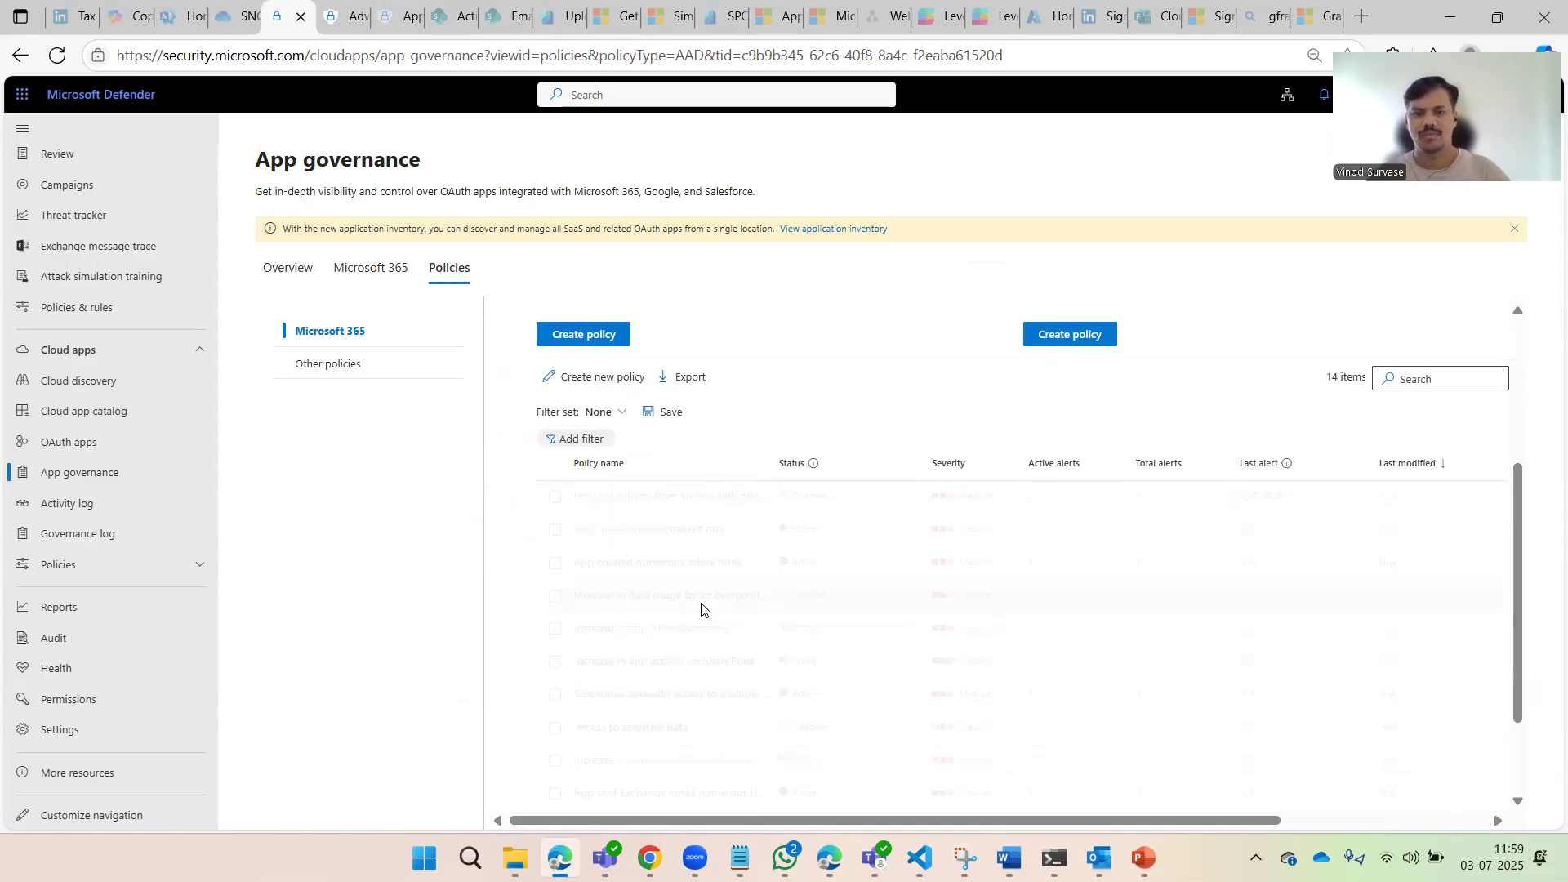
pyautogui.scroll(-2, 711, 629)
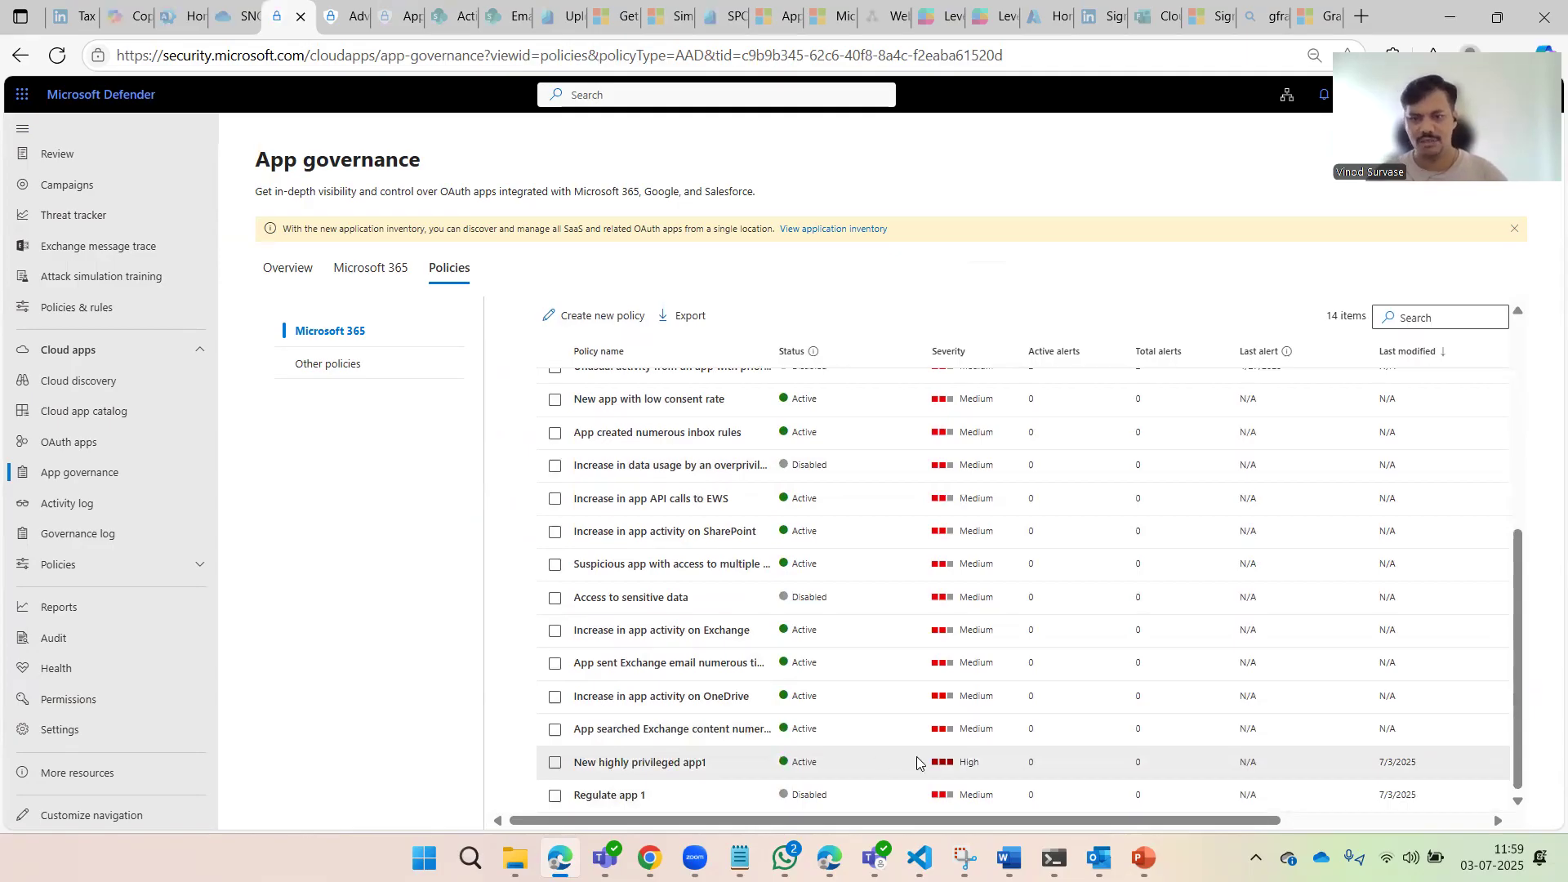
pyautogui.hscroll(1, 935, 761)
pyautogui.hscroll(3, 935, 758)
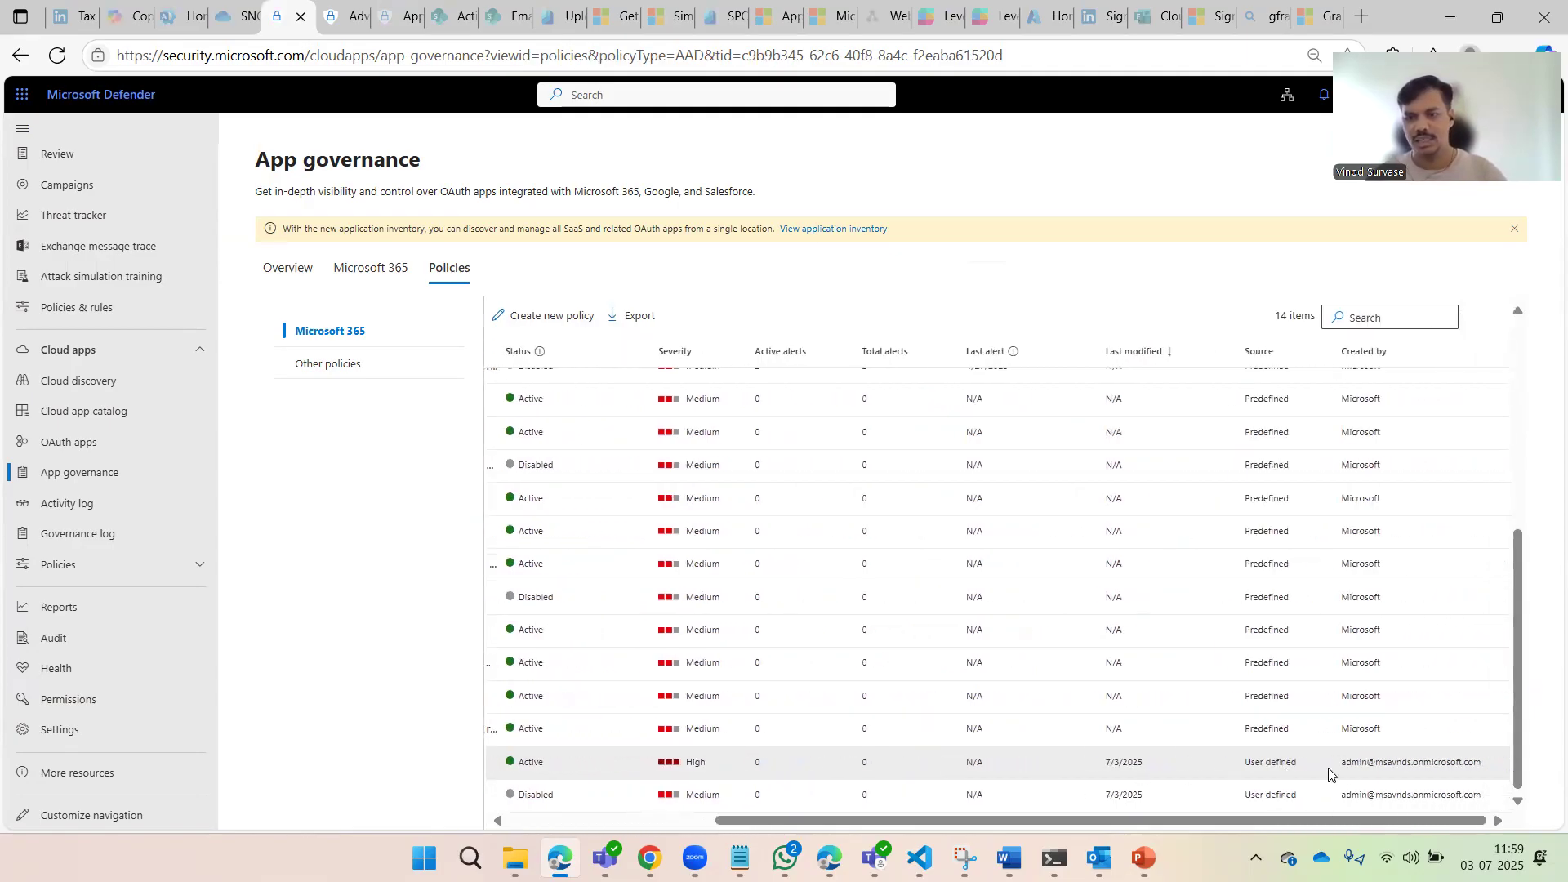
pyautogui.hscroll(-4, 1358, 767)
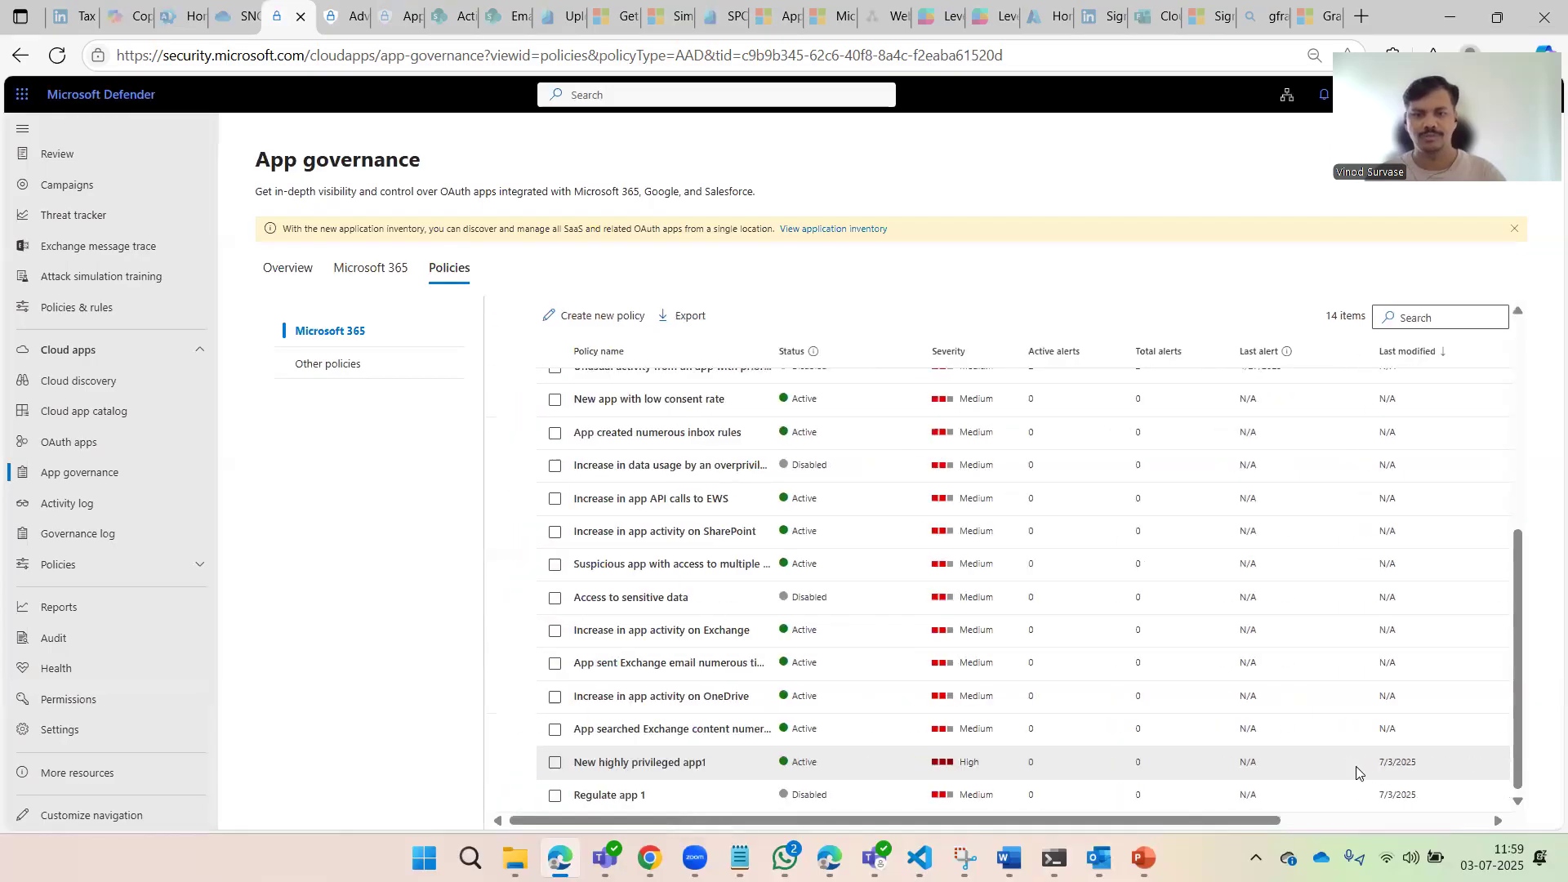
# Start another policy from the Custom policy template in the Custom category and name it Custom policy1
pyautogui.scroll(5, 681, 537)
pyautogui.scroll(-2, 689, 528)
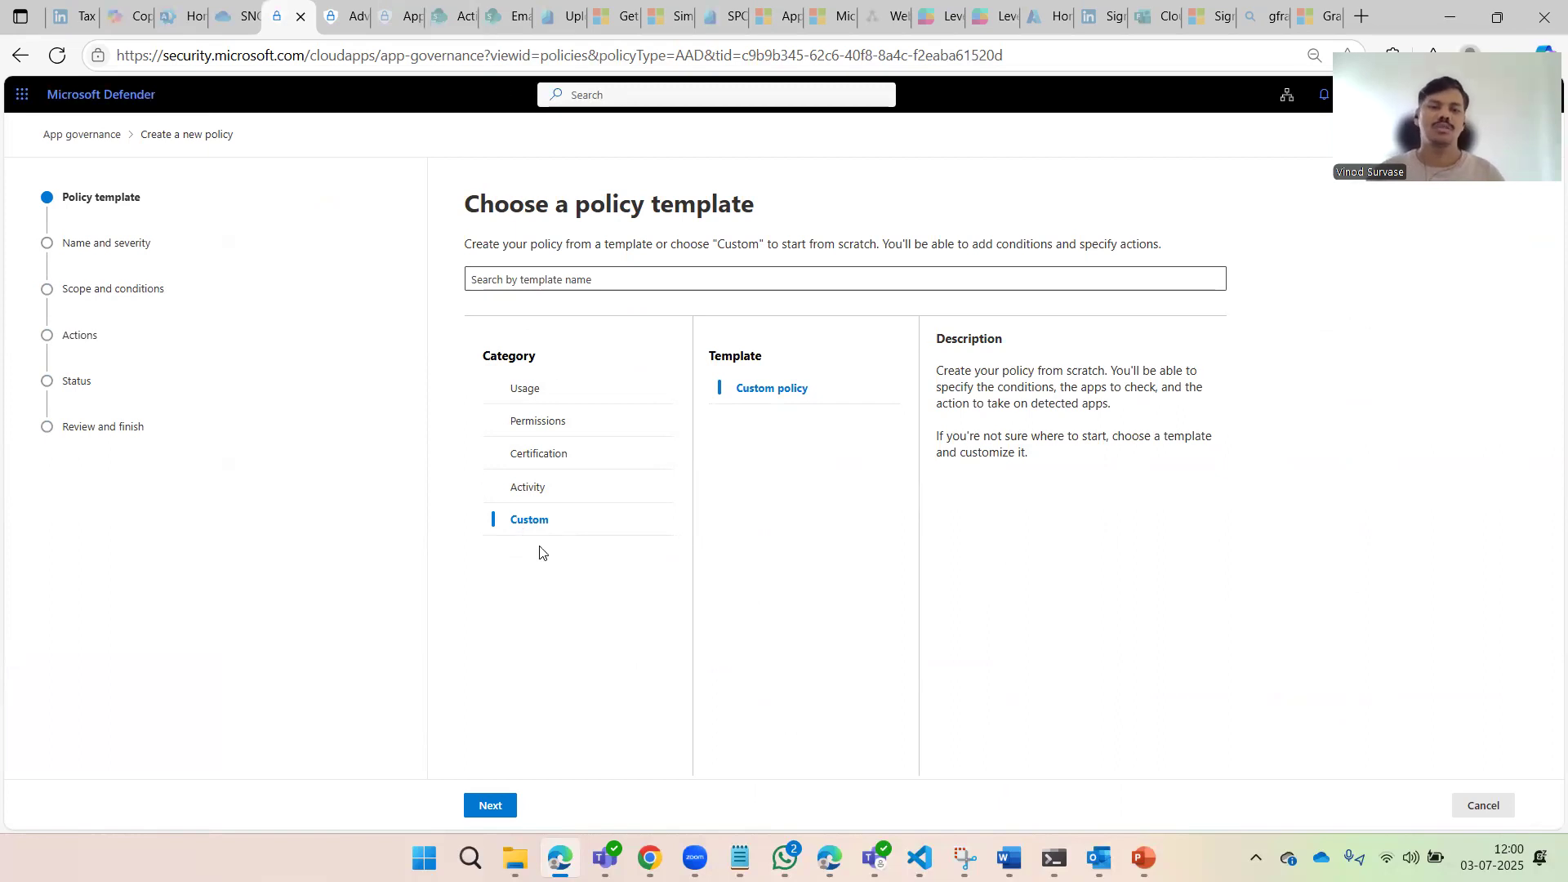
pyautogui.click(493, 807)
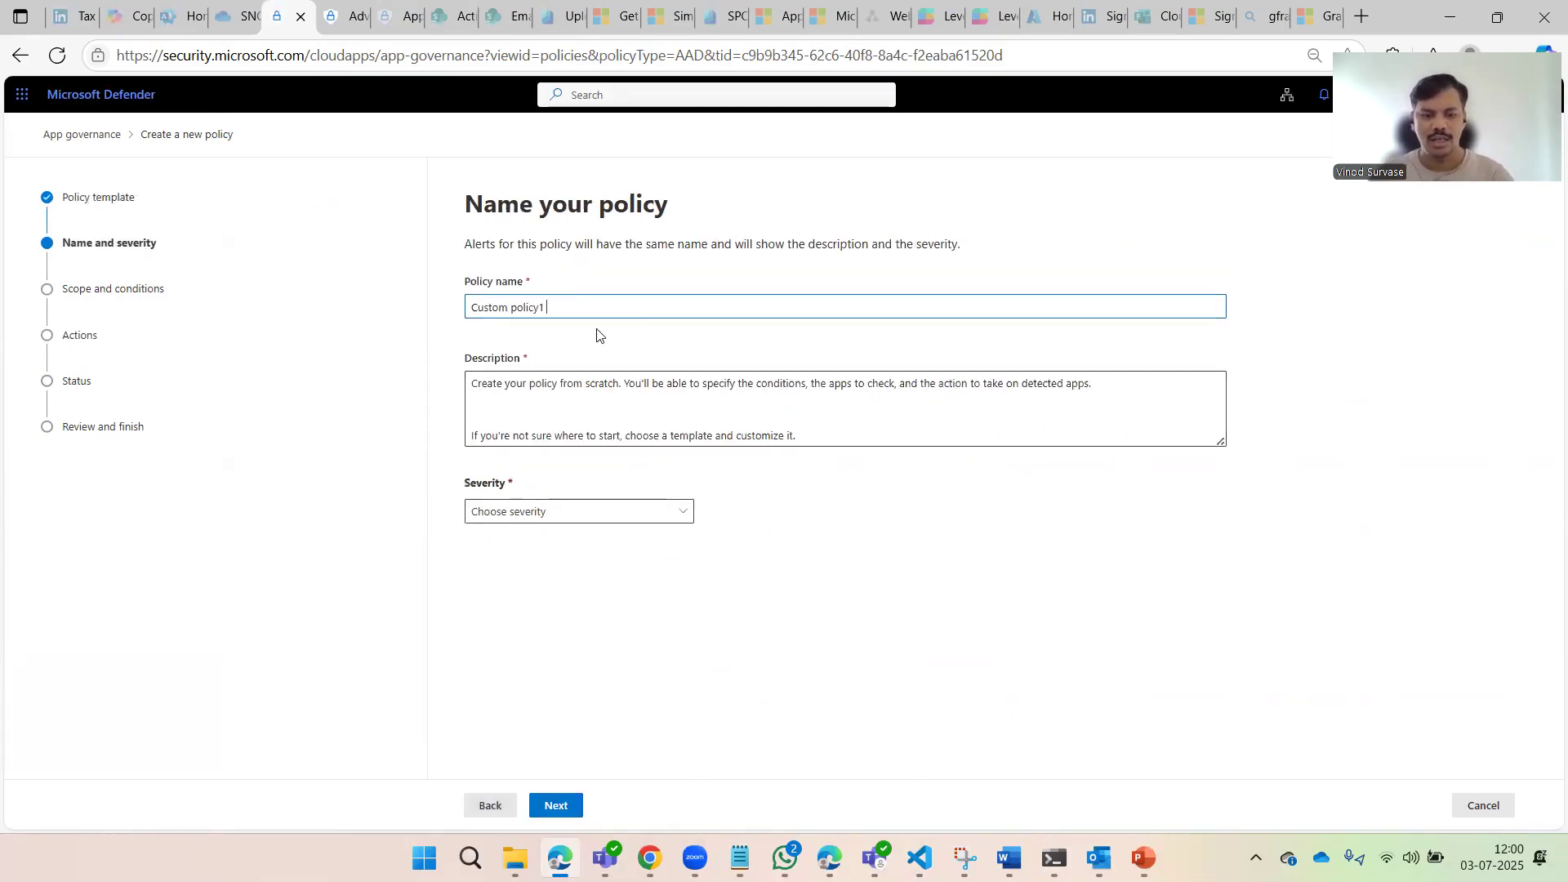
# Complete the policy name as Custom policy1 for Secure app permissions, set the severity to Medium, and continue to scope and conditions
pyautogui.write('1 for Secure app permissions')
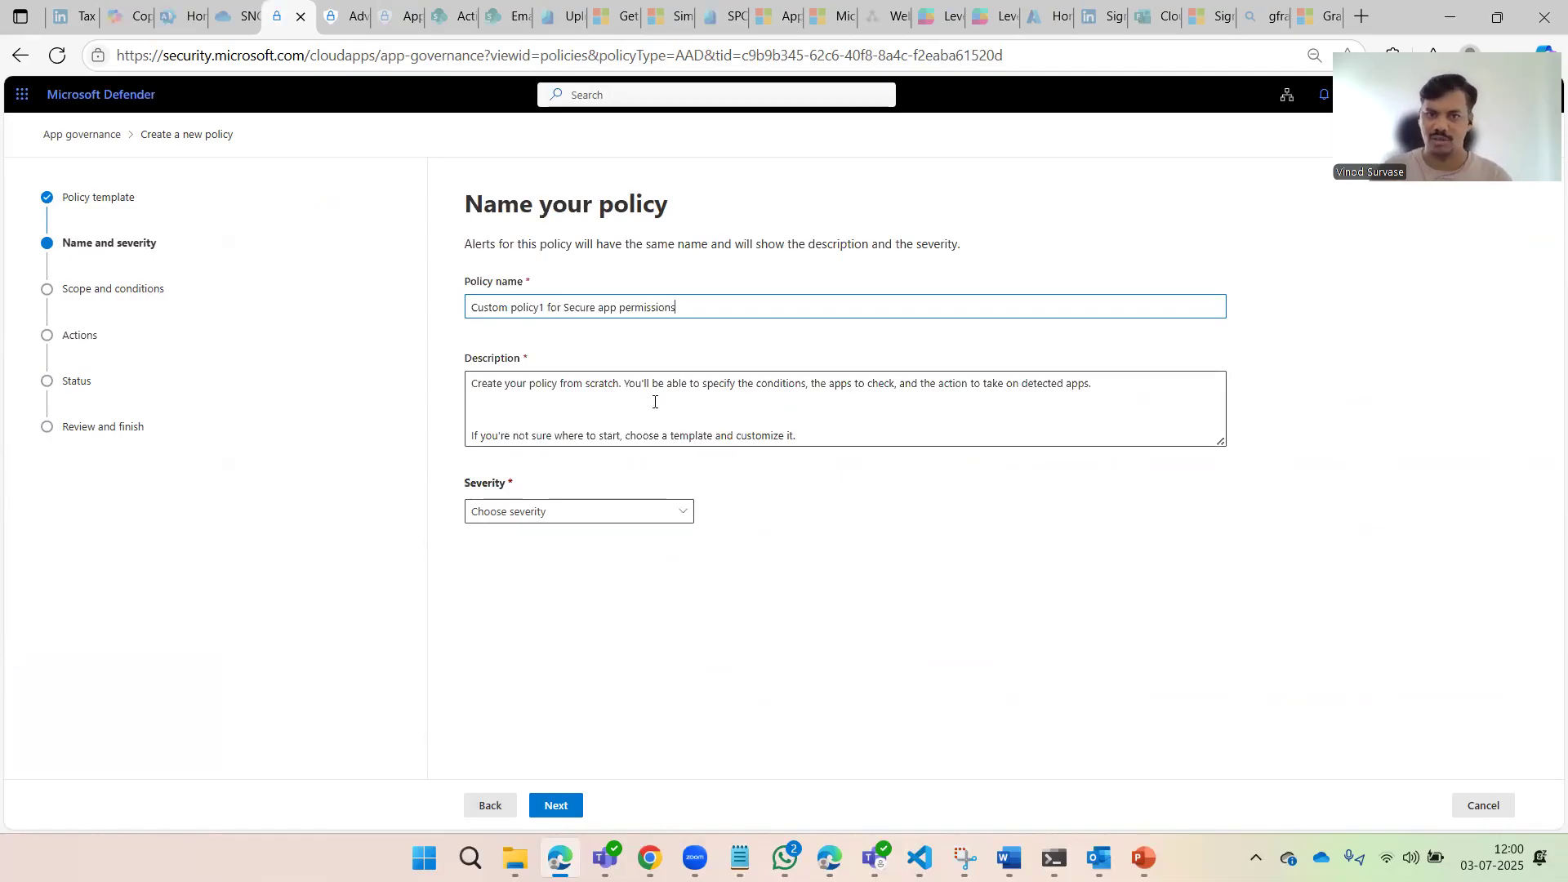
pyautogui.click(613, 516)
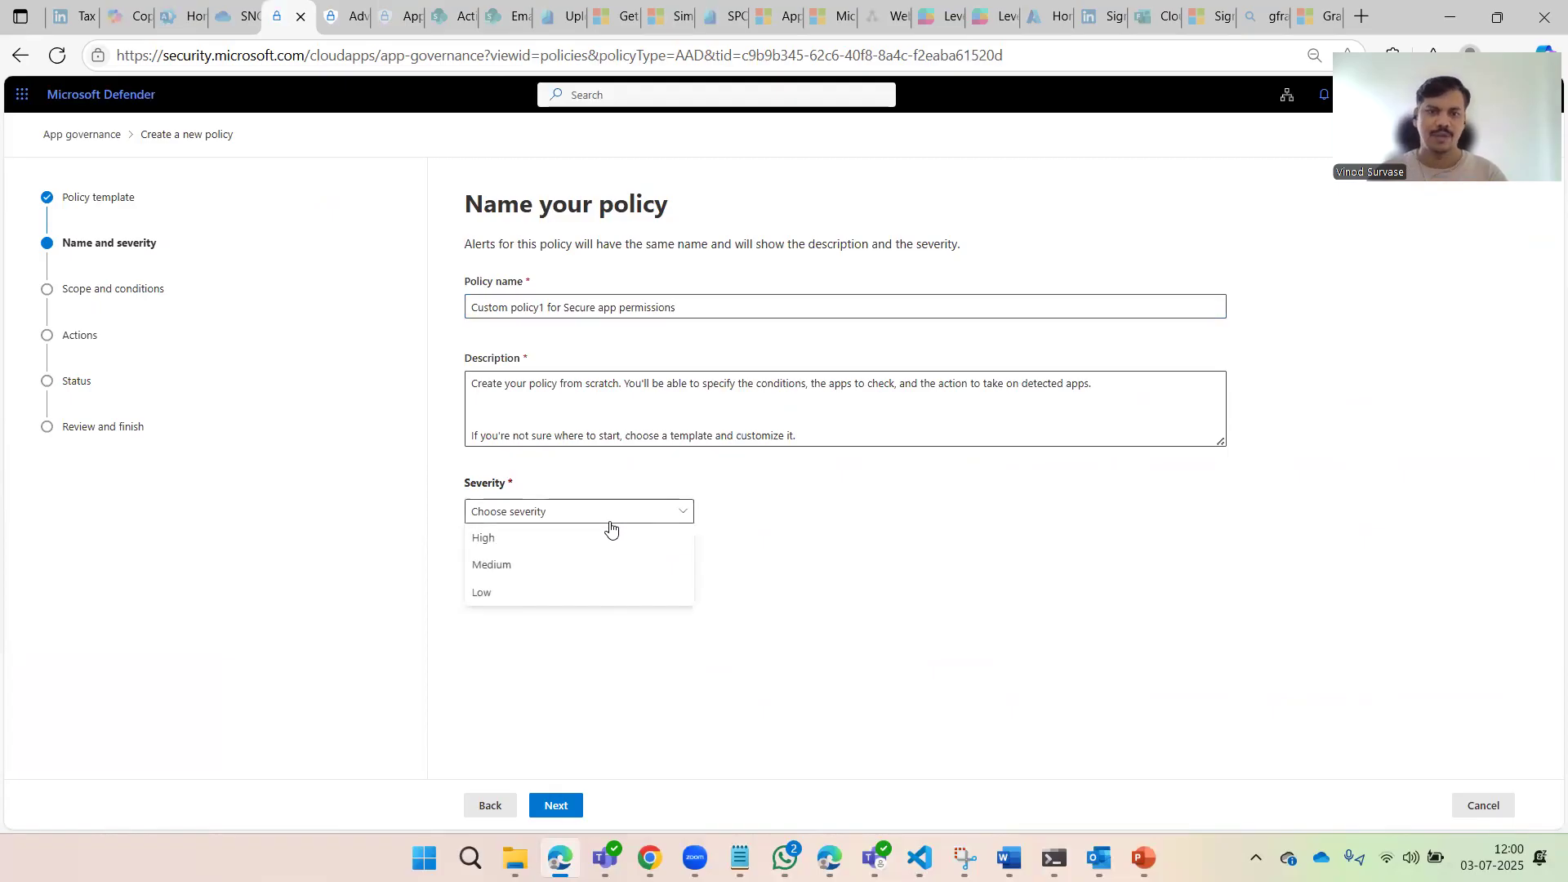
pyautogui.click(573, 564)
pyautogui.click(563, 803)
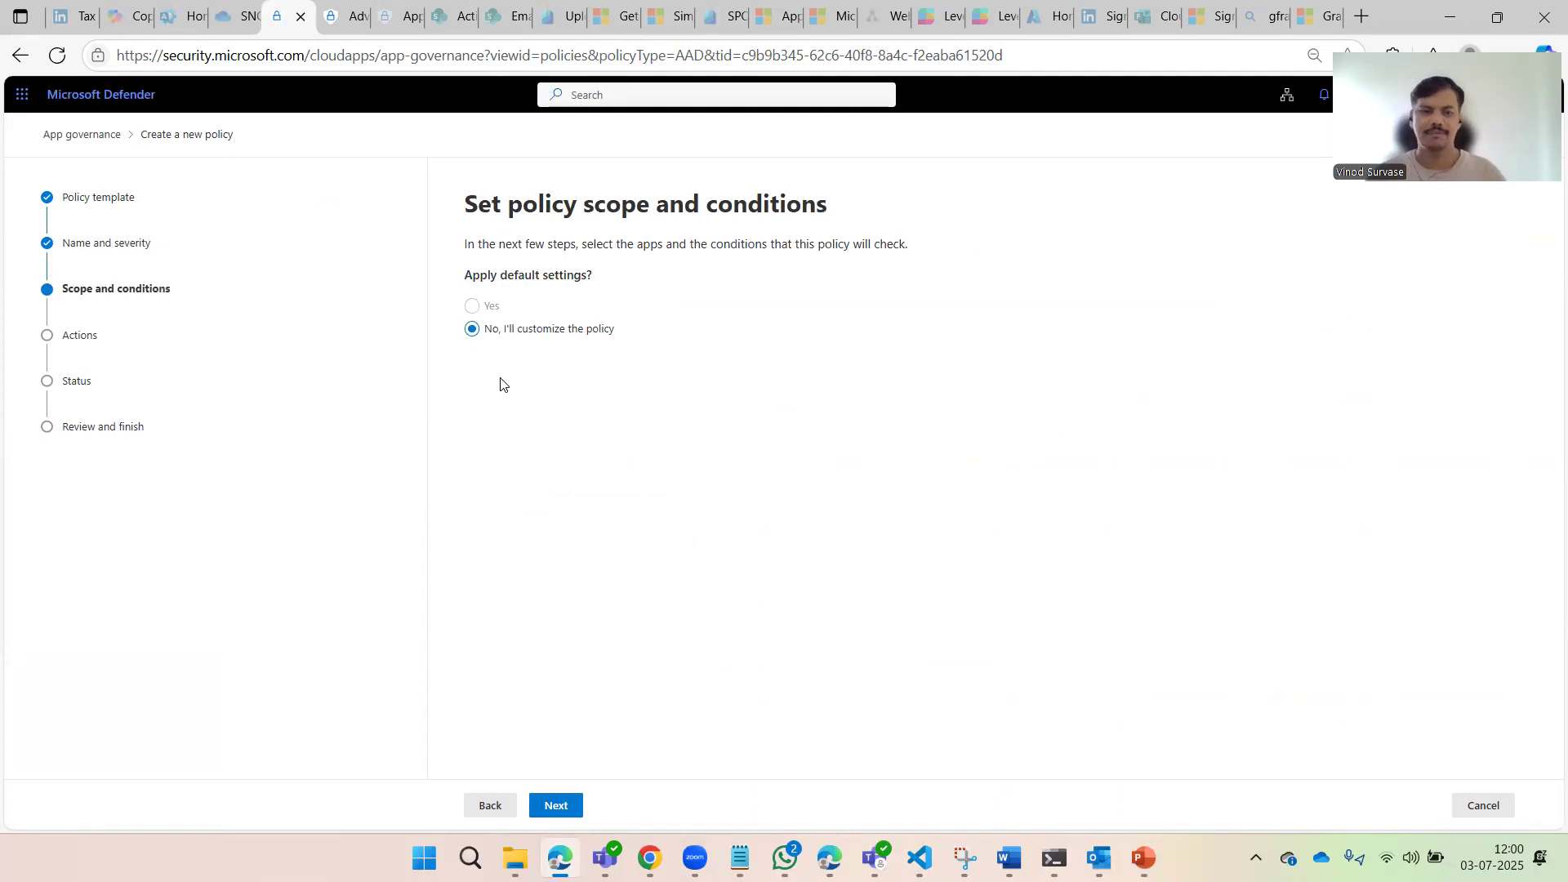
# Keep the customized settings option, apply the policy scope to All apps, and proceed to the policy conditions
pyautogui.click(556, 806)
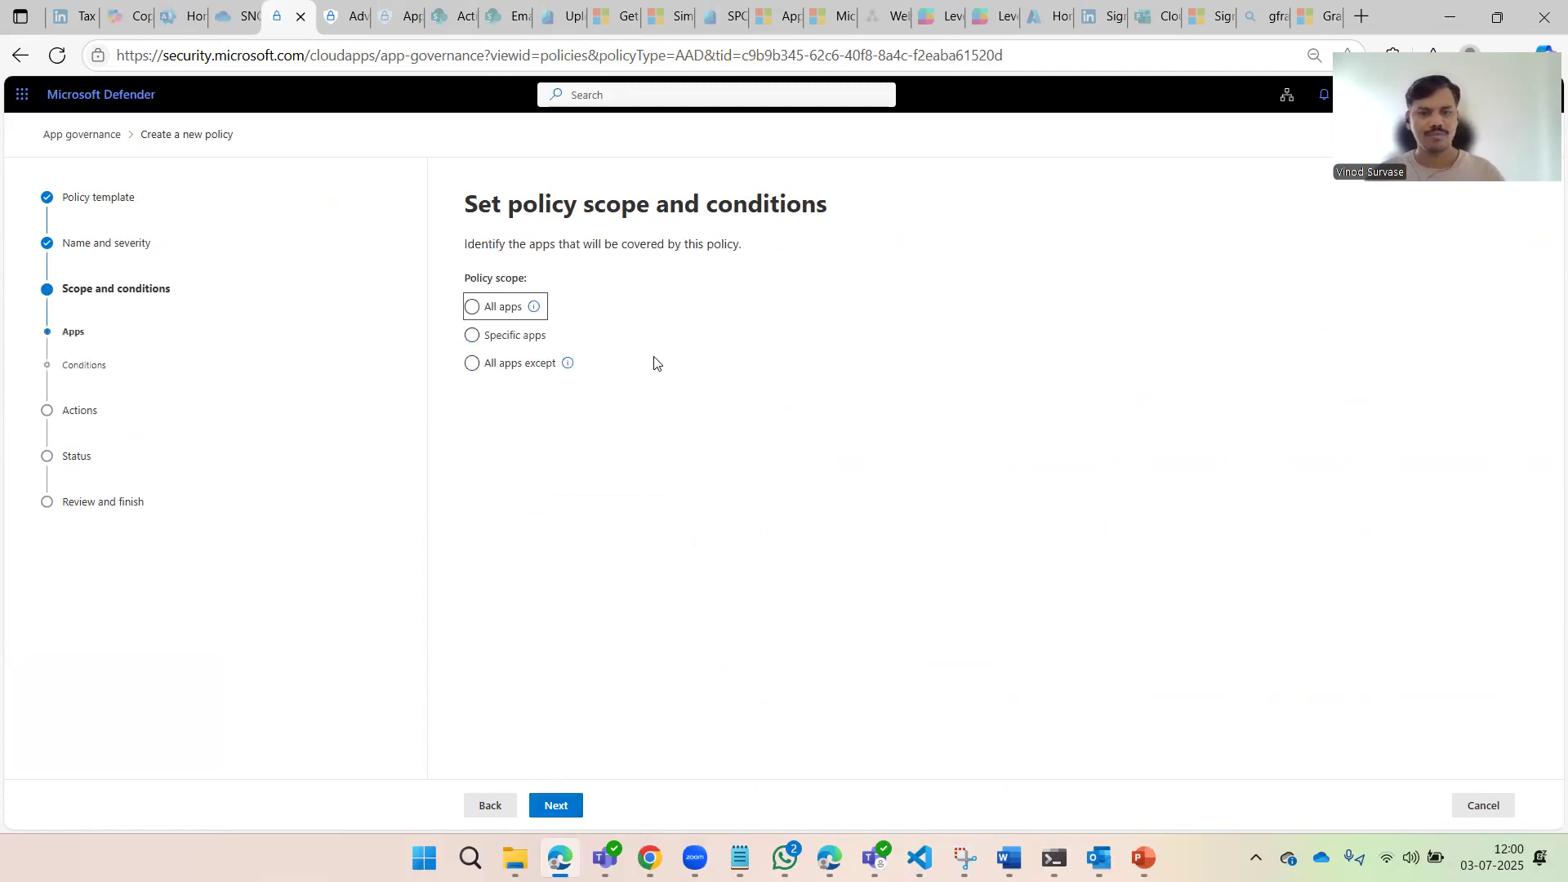
pyautogui.click(507, 309)
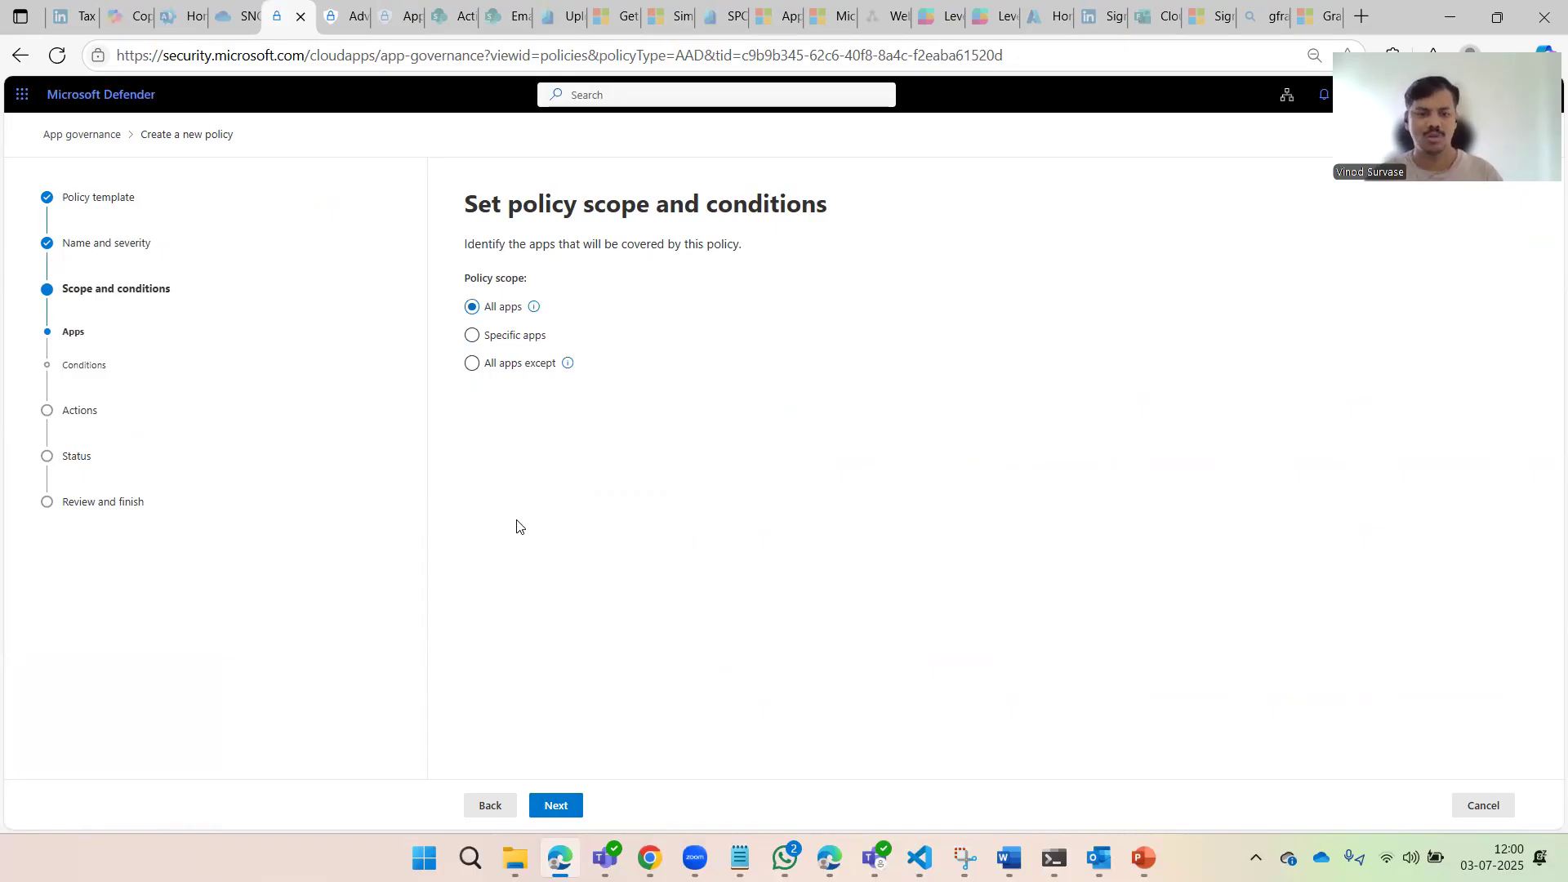
pyautogui.click(566, 810)
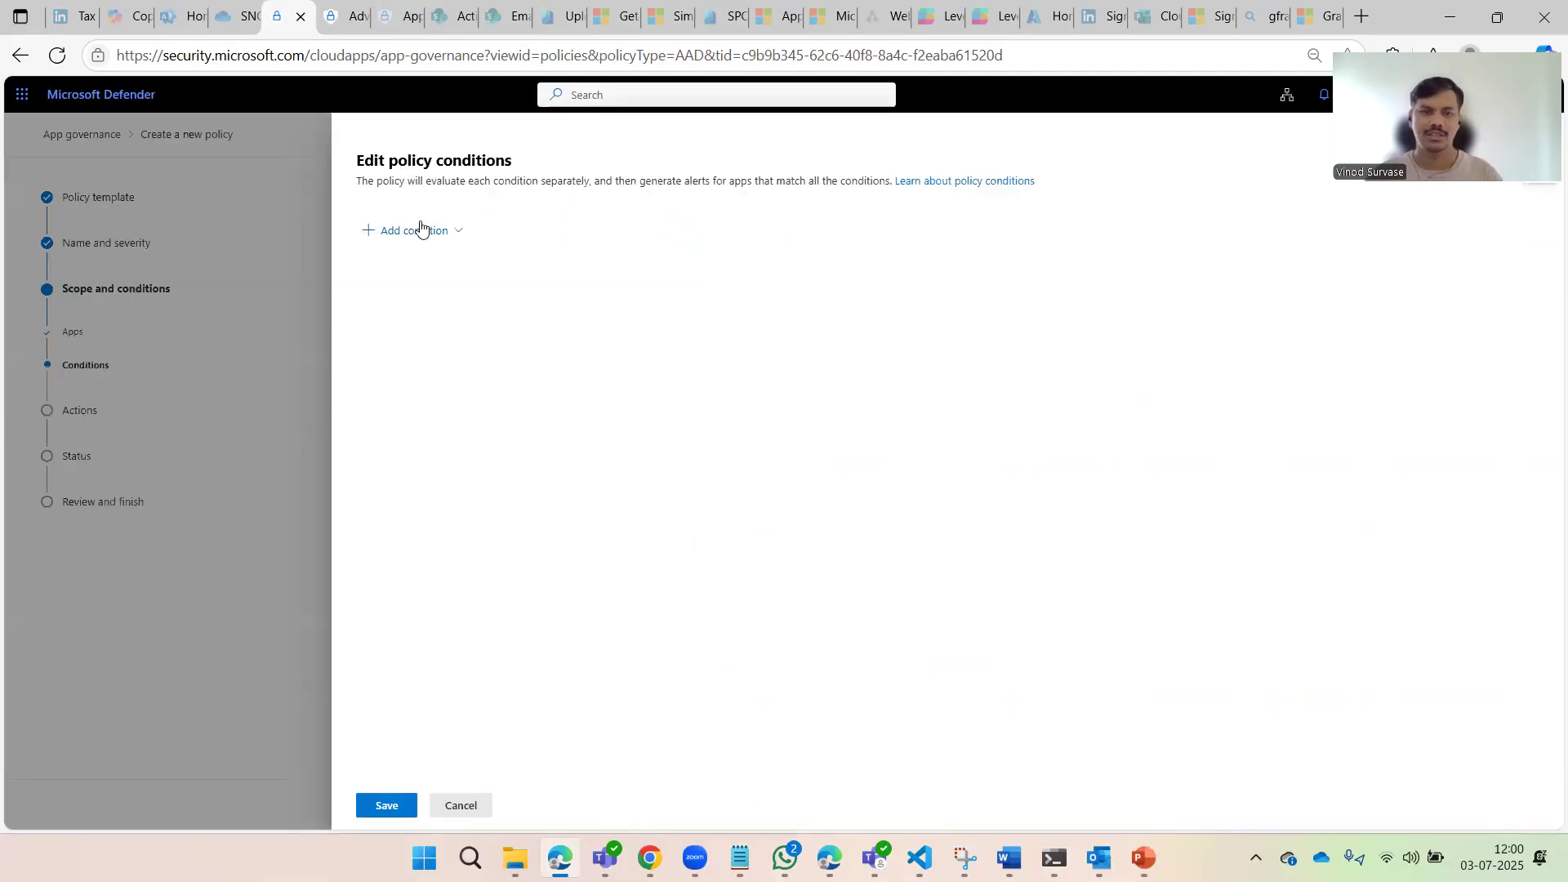
# Add an API access condition for apps making over 10 Graph API calls in a day
pyautogui.click(417, 230)
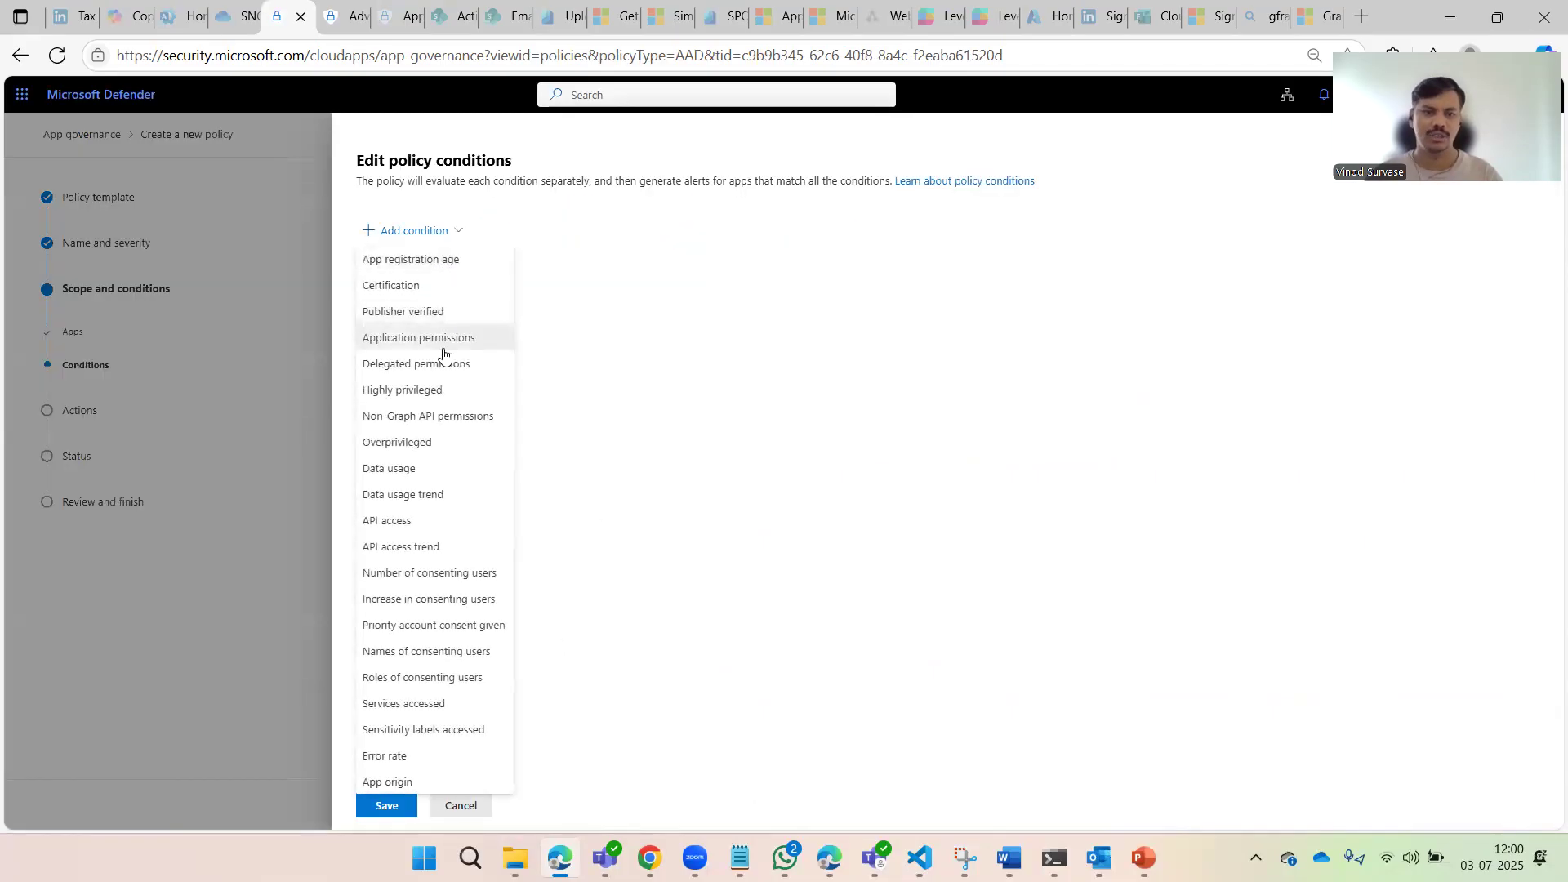
pyautogui.click(406, 522)
pyautogui.click(468, 309)
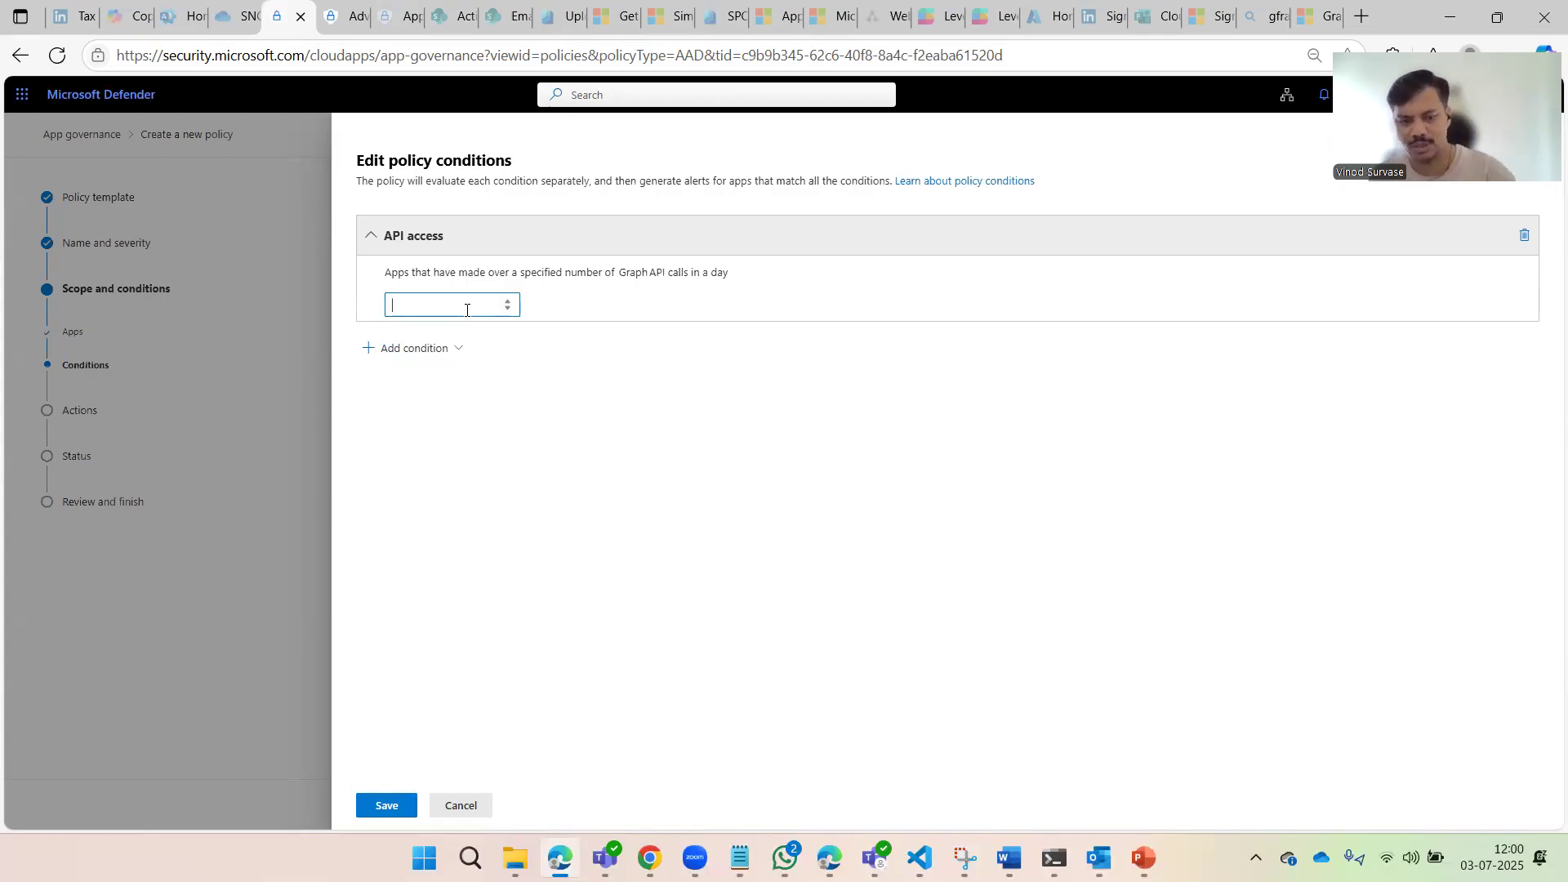
pyautogui.write('1')
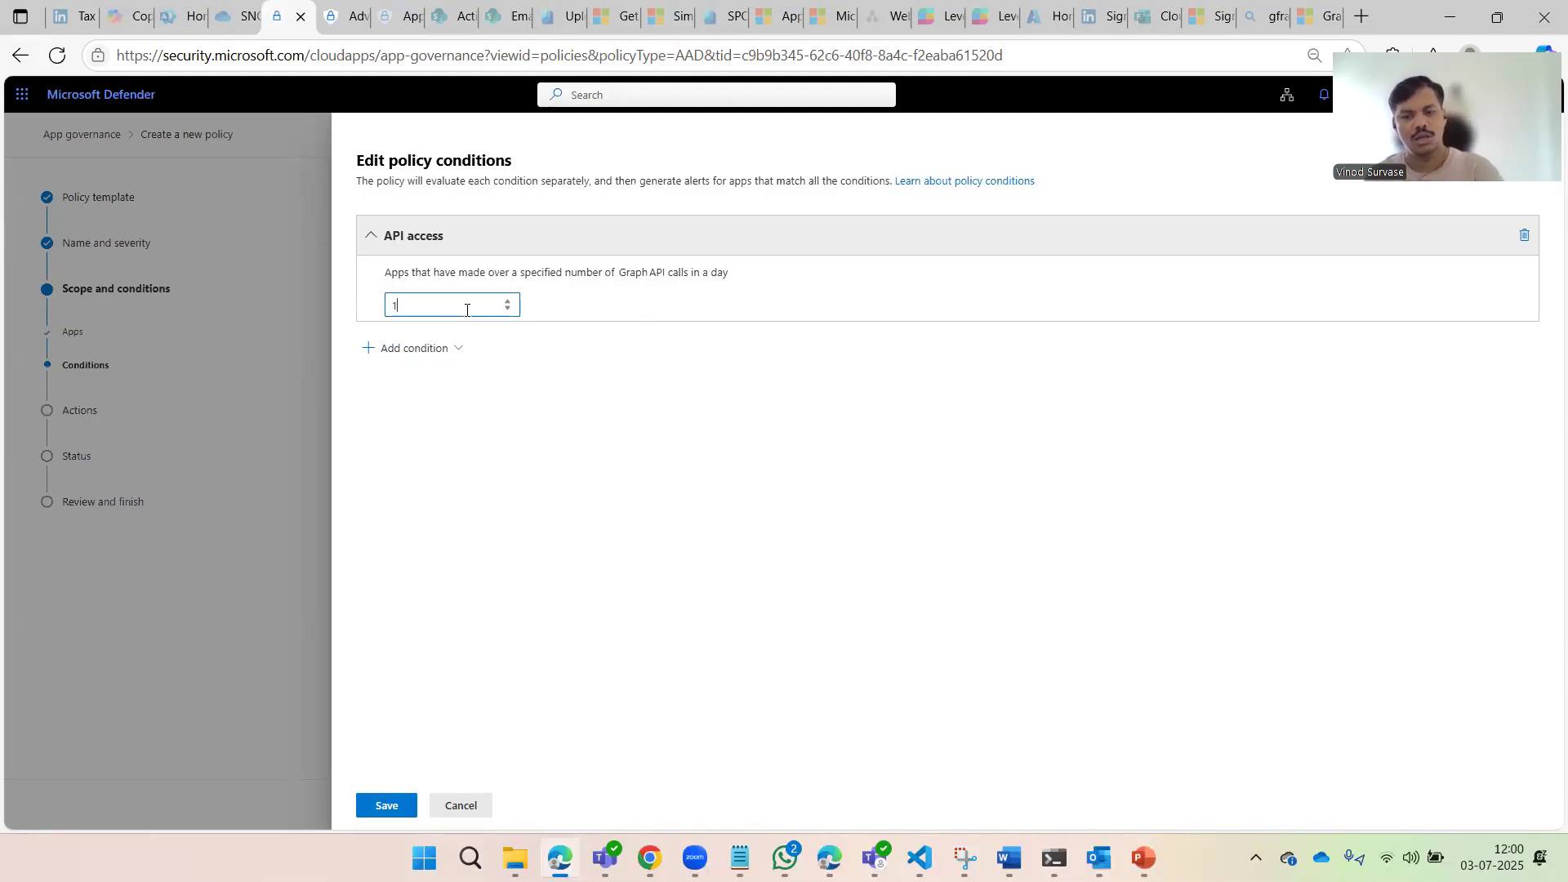
pyautogui.write('0')
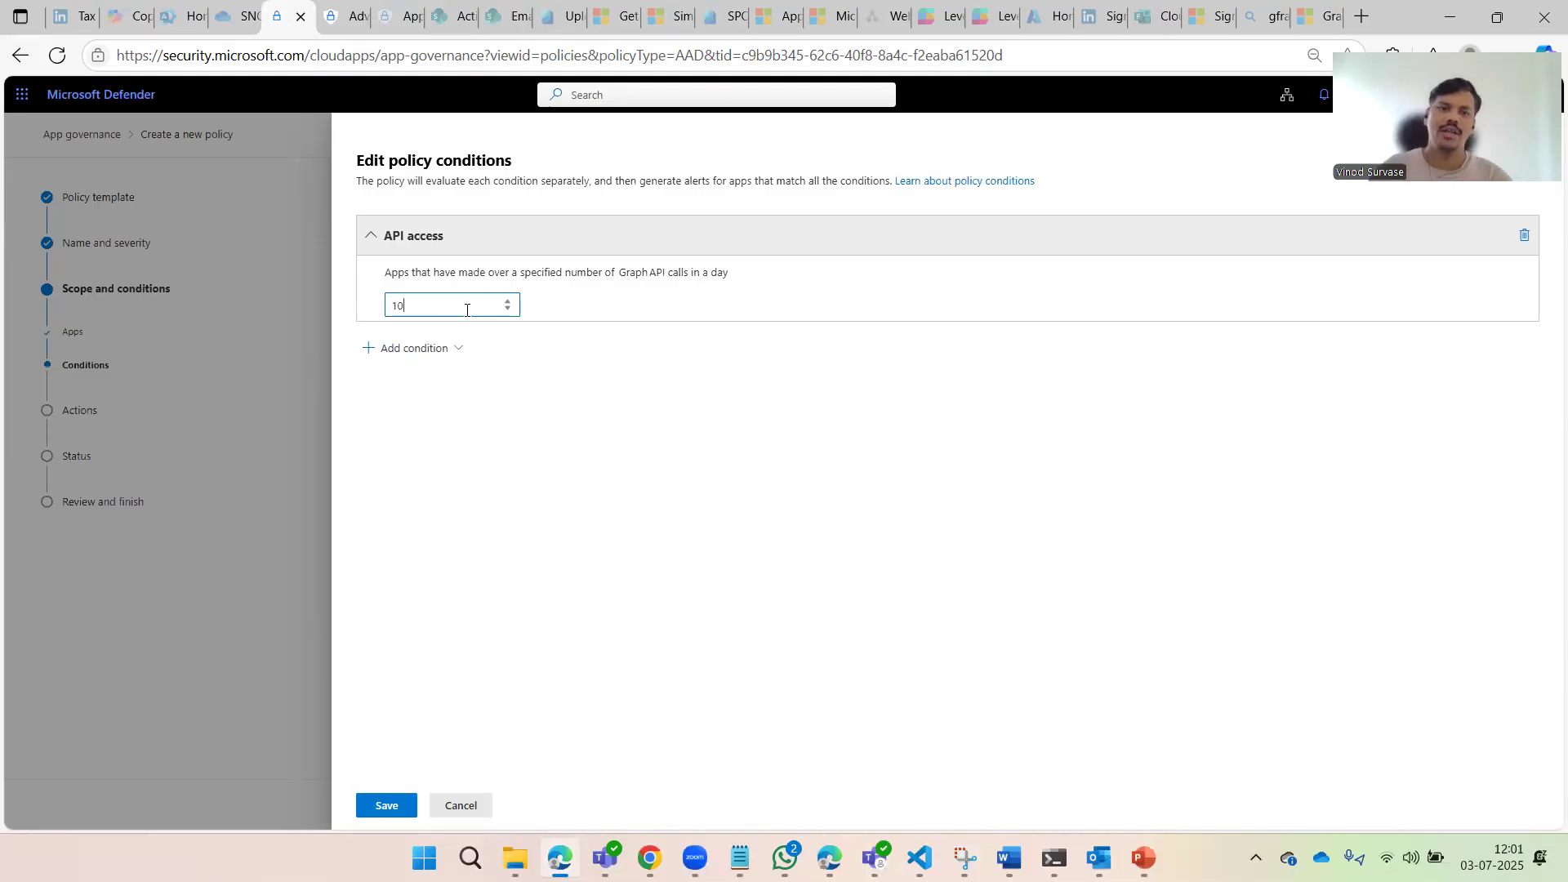
# Add an API access trend condition for a 5 percent increase in Graph API calls over the previous day
pyautogui.click(426, 348)
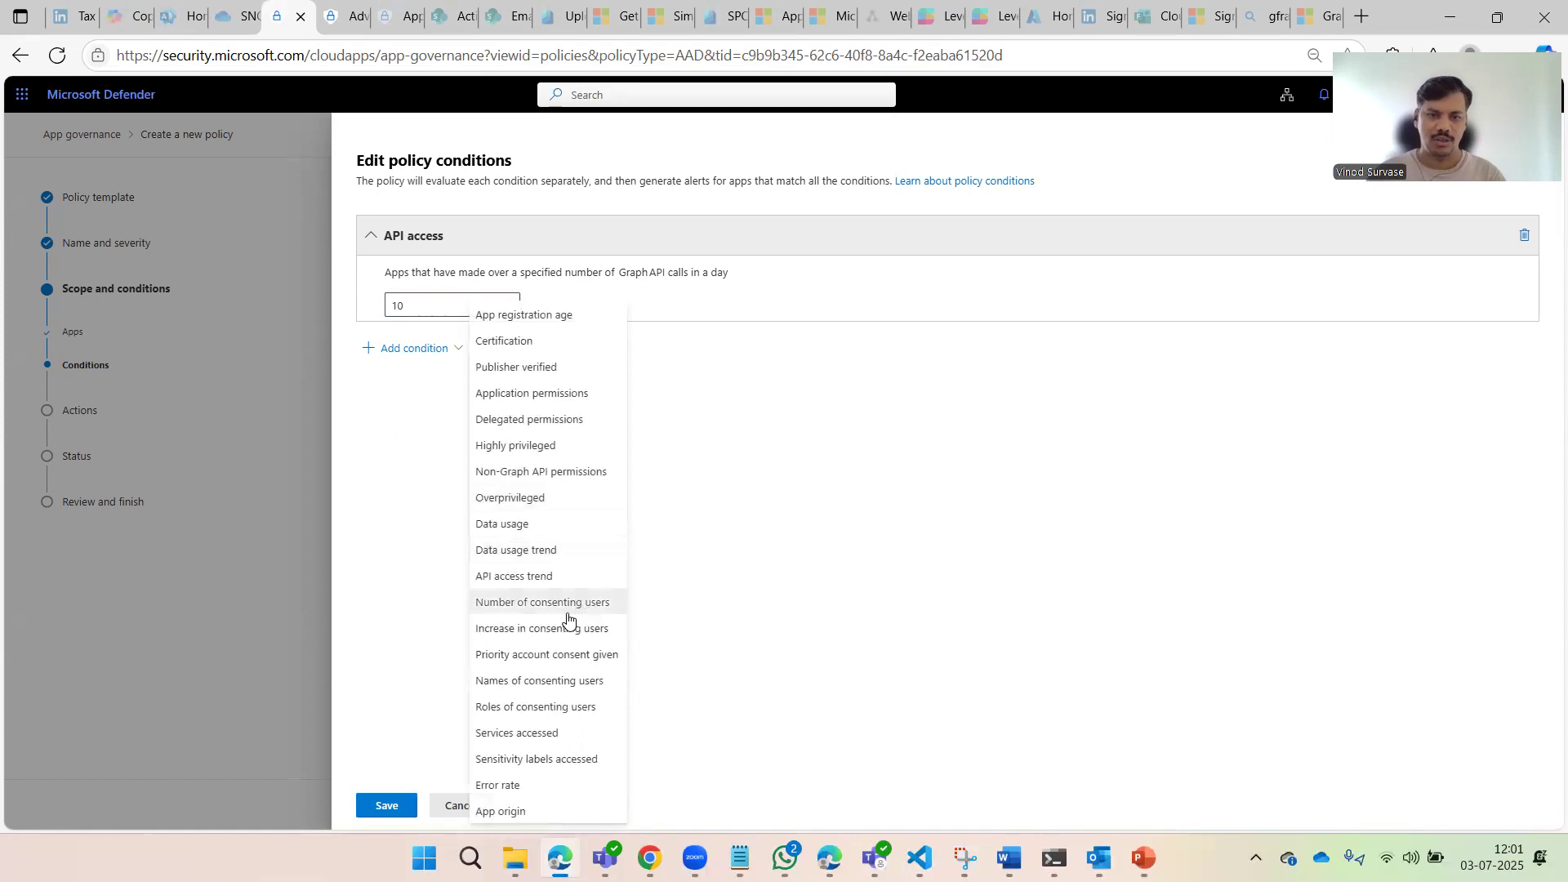
pyautogui.click(526, 576)
pyautogui.click(446, 448)
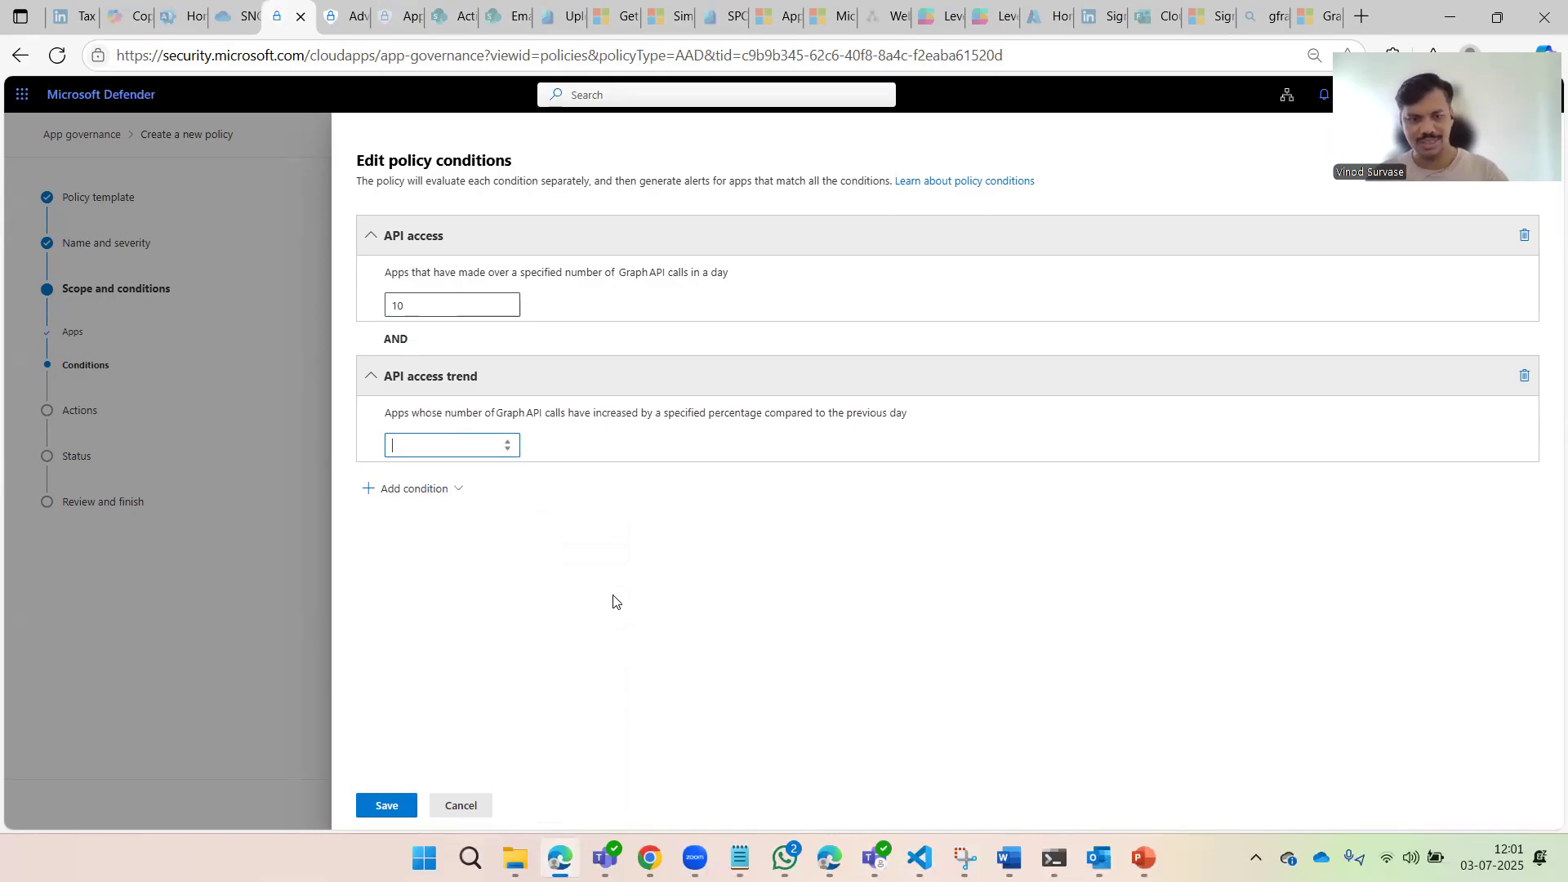
pyautogui.write('5')
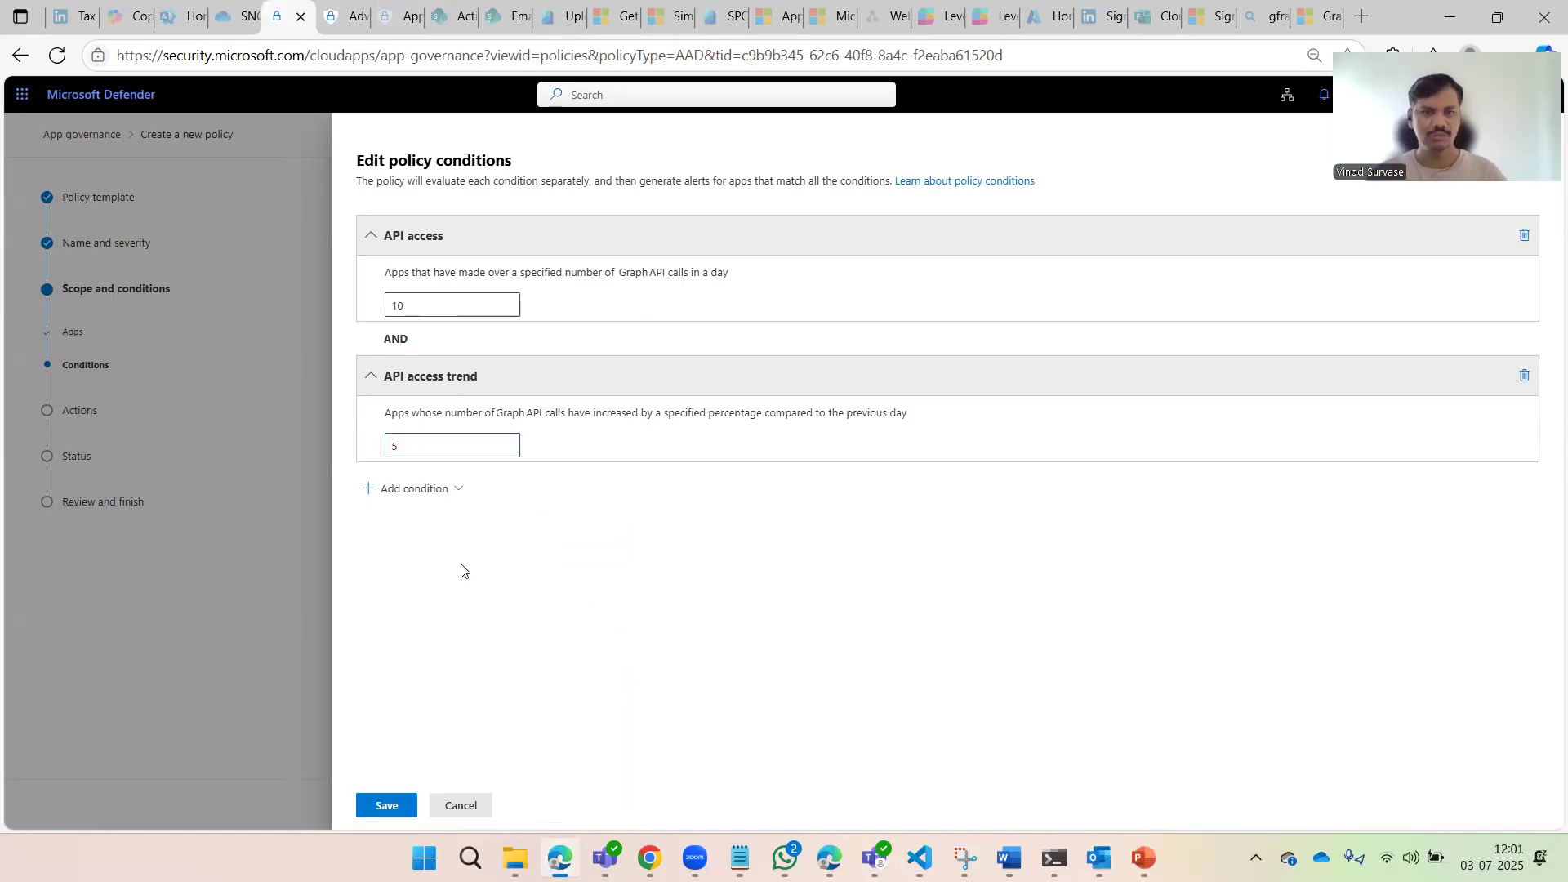
# Add a Services accessed condition and set its service to Any
pyautogui.click(414, 488)
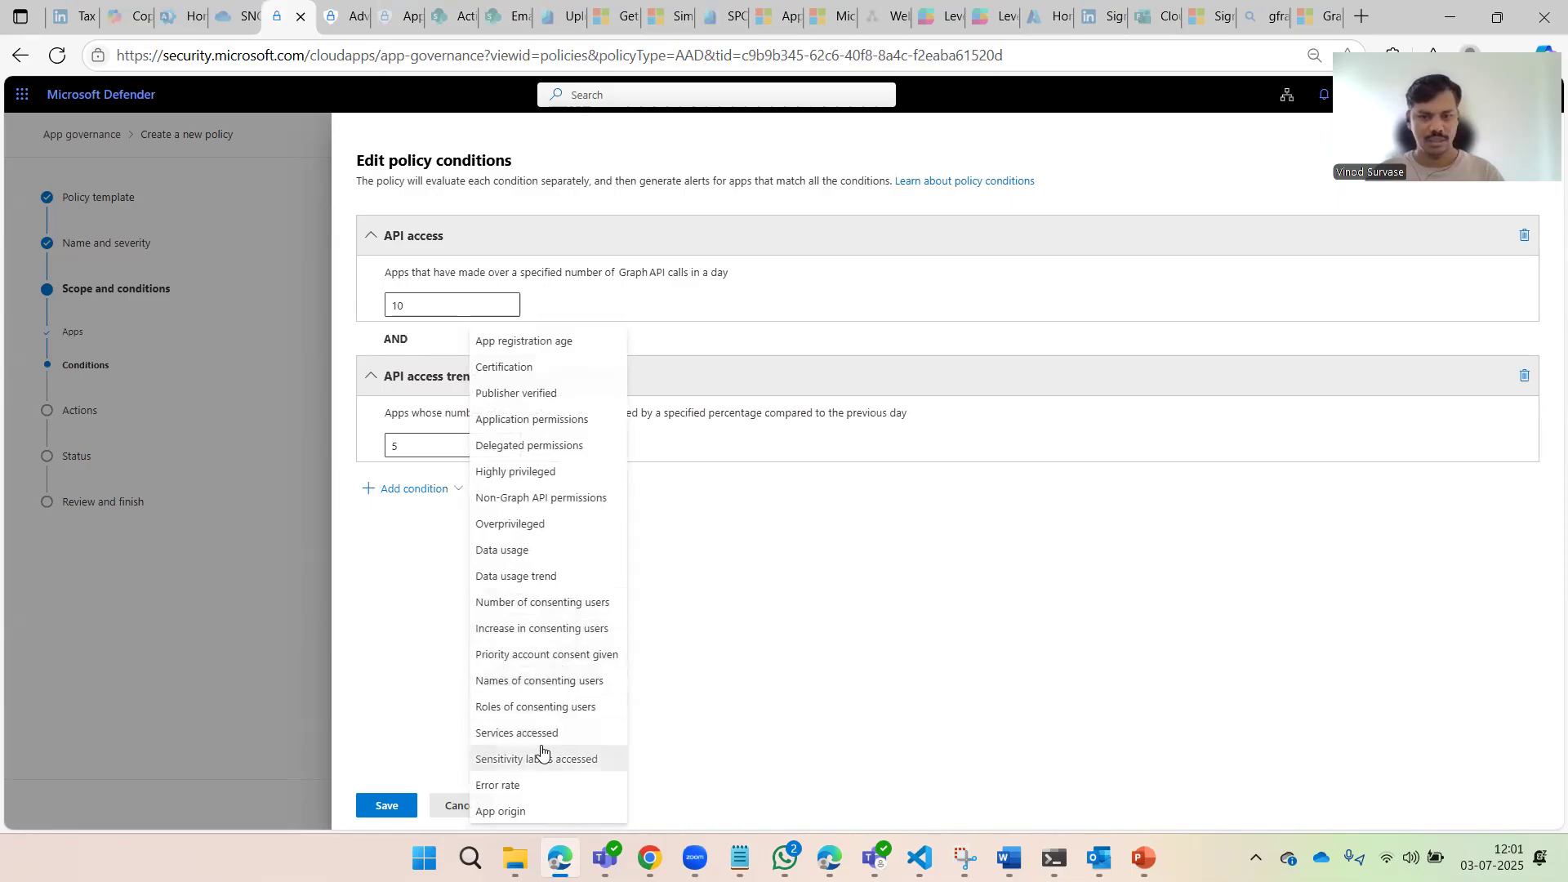
pyautogui.click(518, 740)
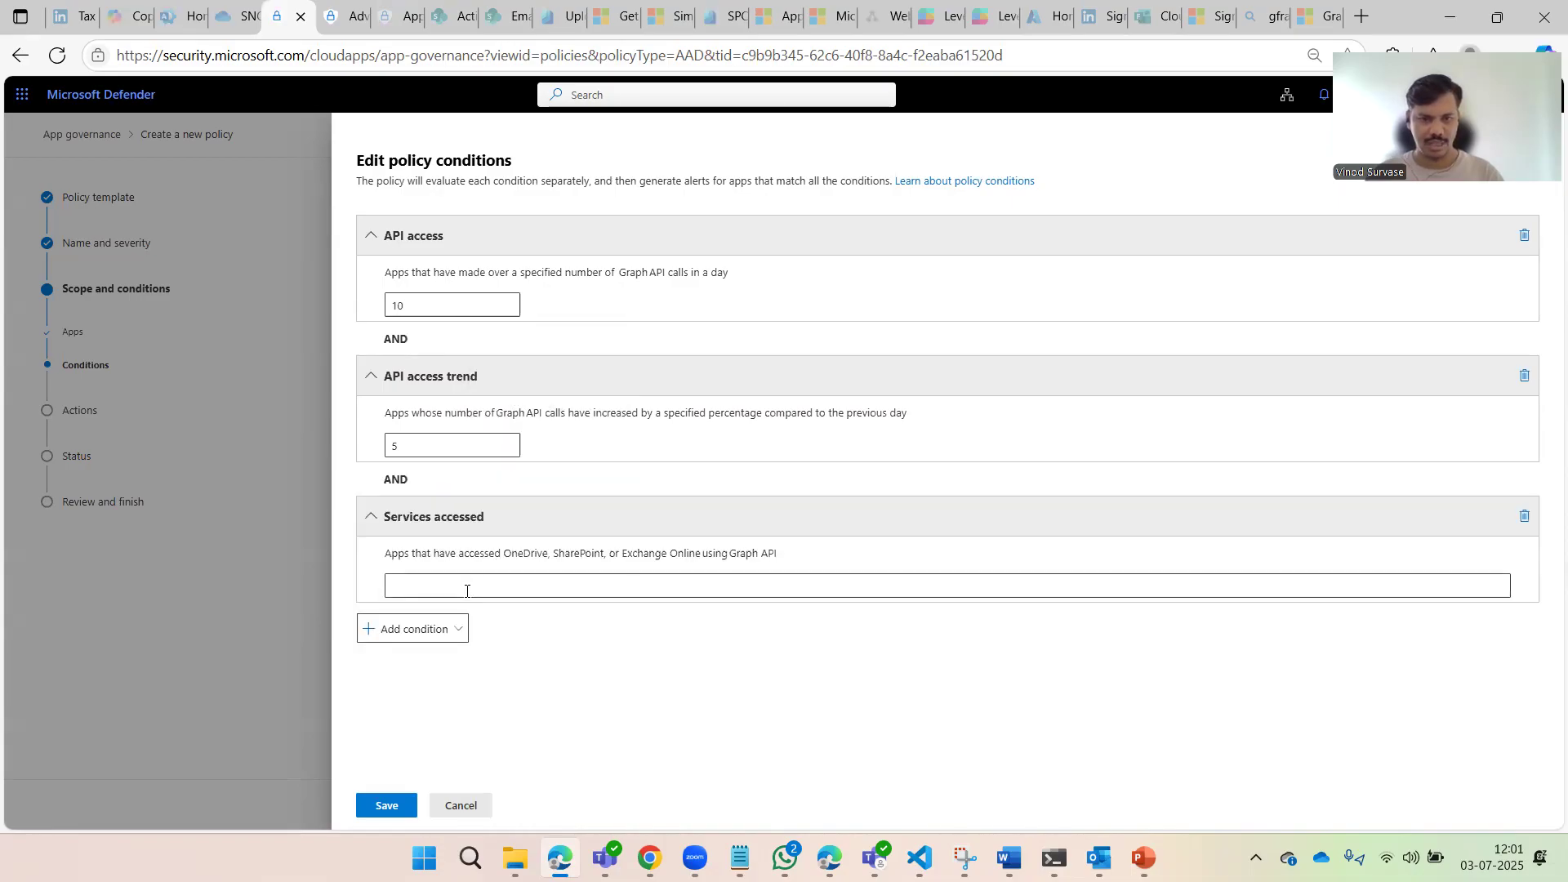
pyautogui.click(482, 585)
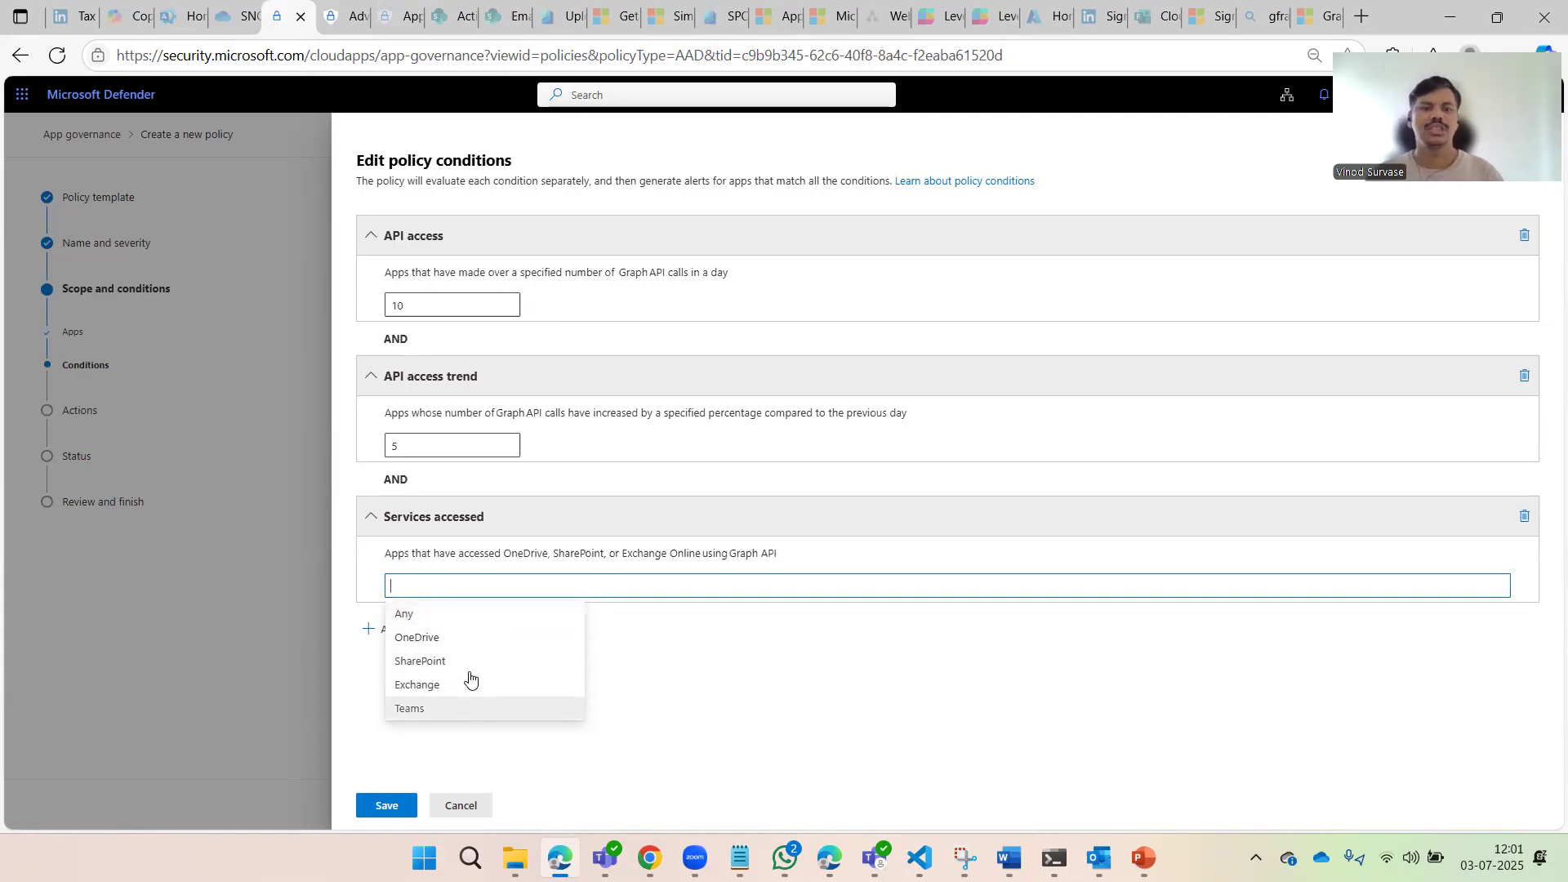
pyautogui.click(464, 625)
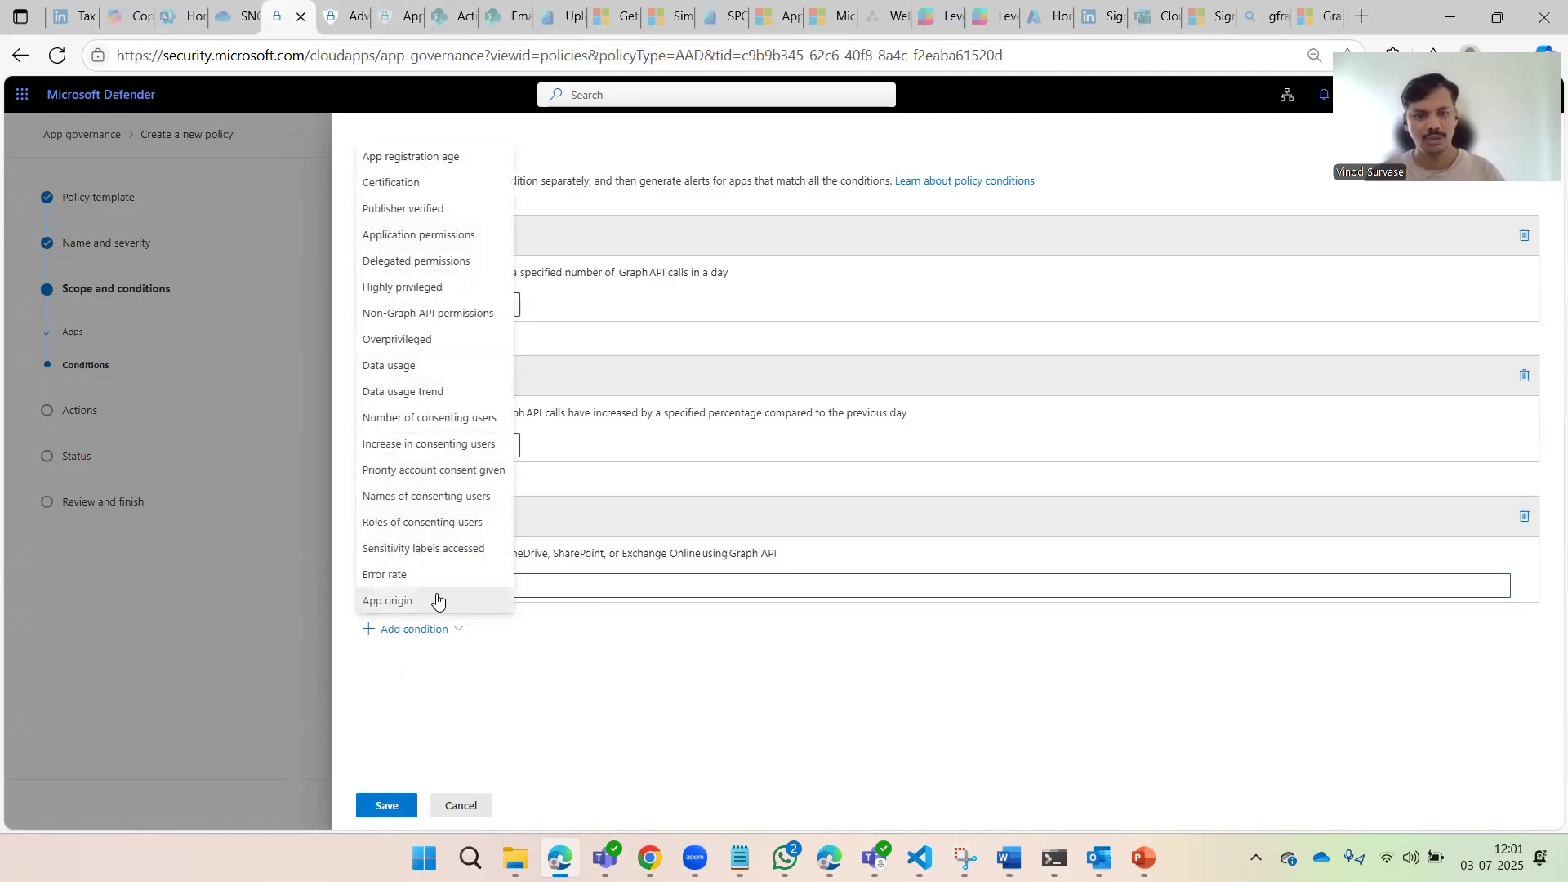
# Add a Priority account consent given condition set to Yes, and save the policy conditions
pyautogui.click(426, 480)
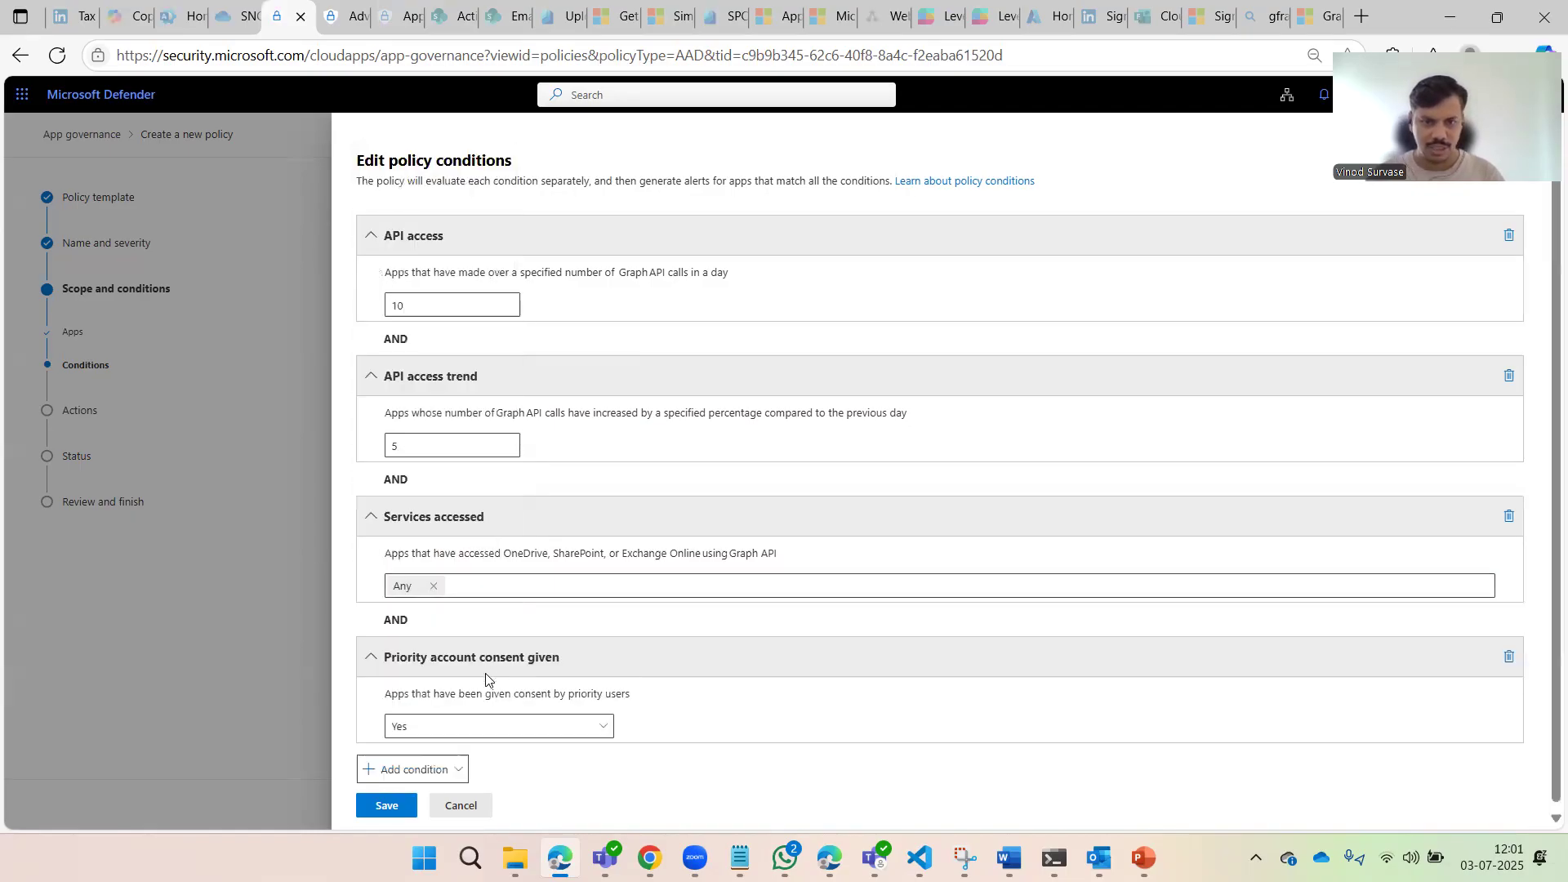
pyautogui.click(482, 725)
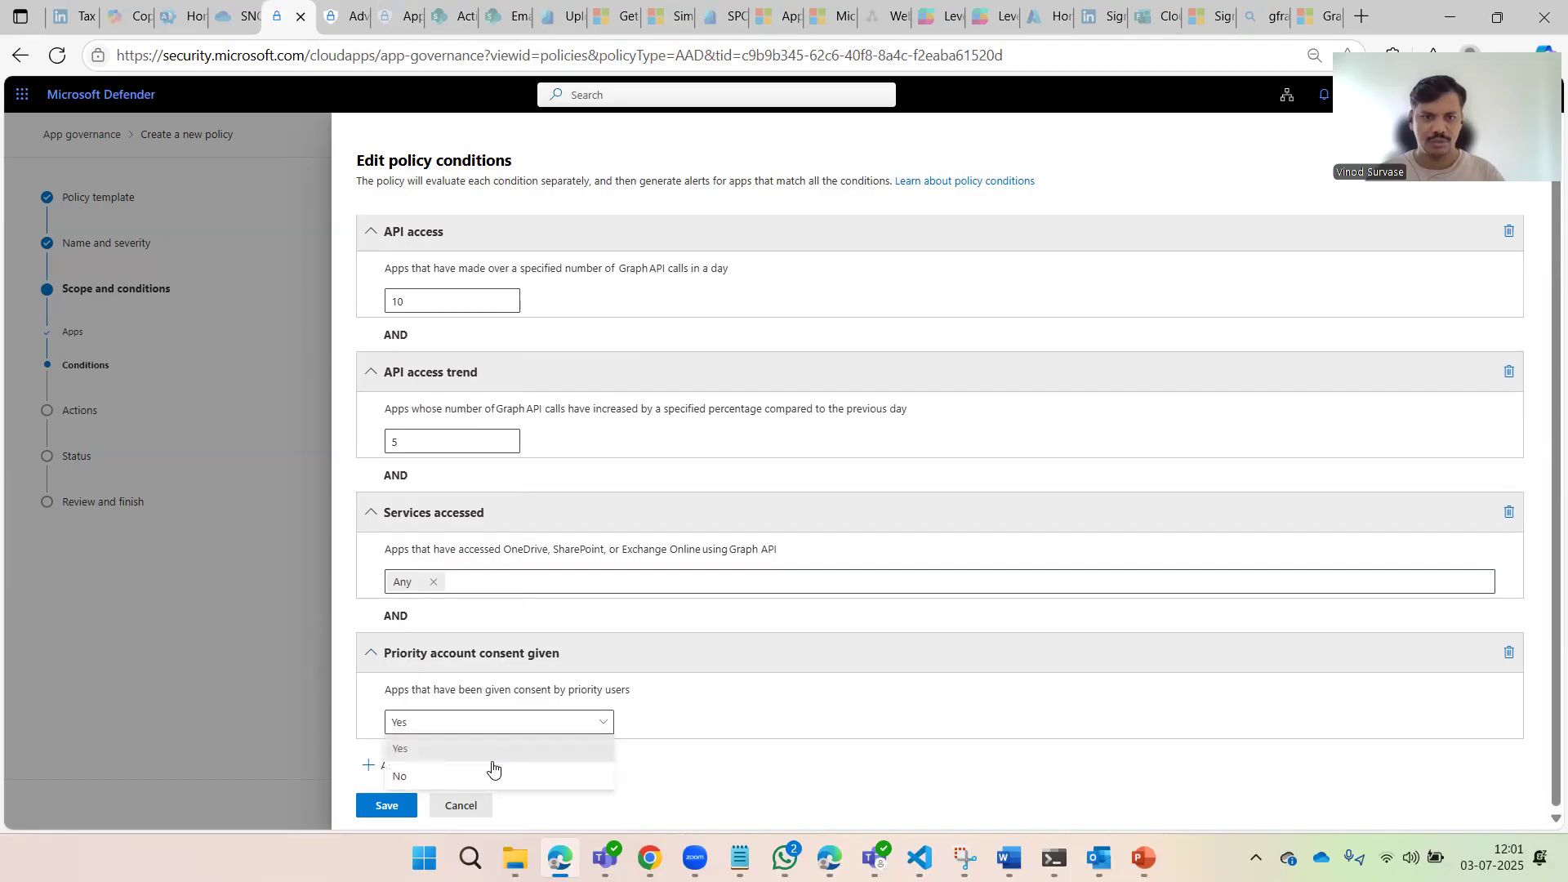
pyautogui.click(501, 746)
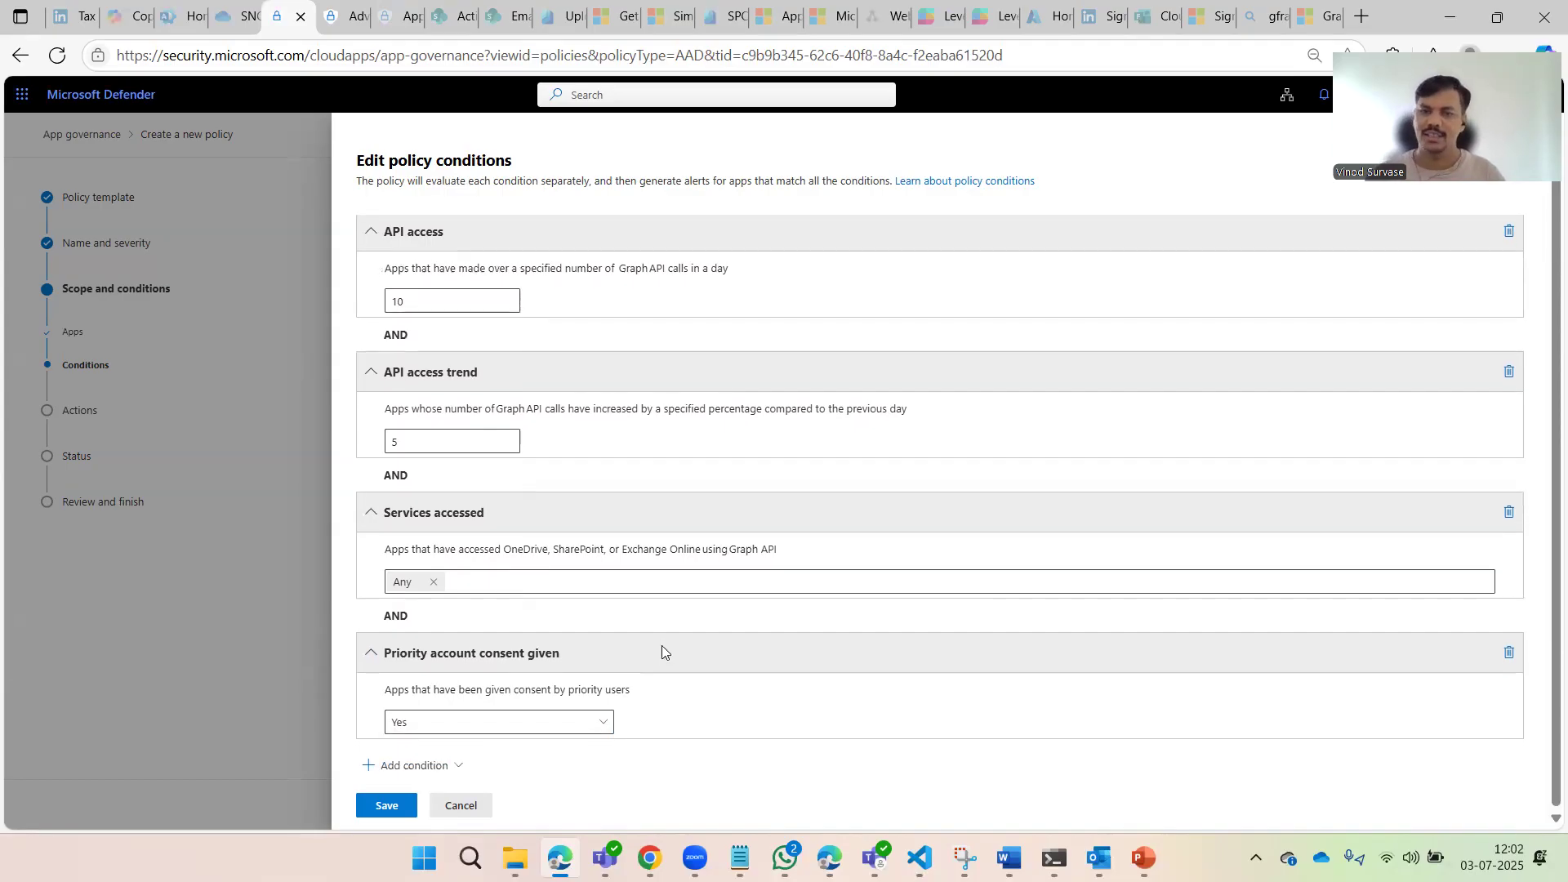
pyautogui.click(387, 806)
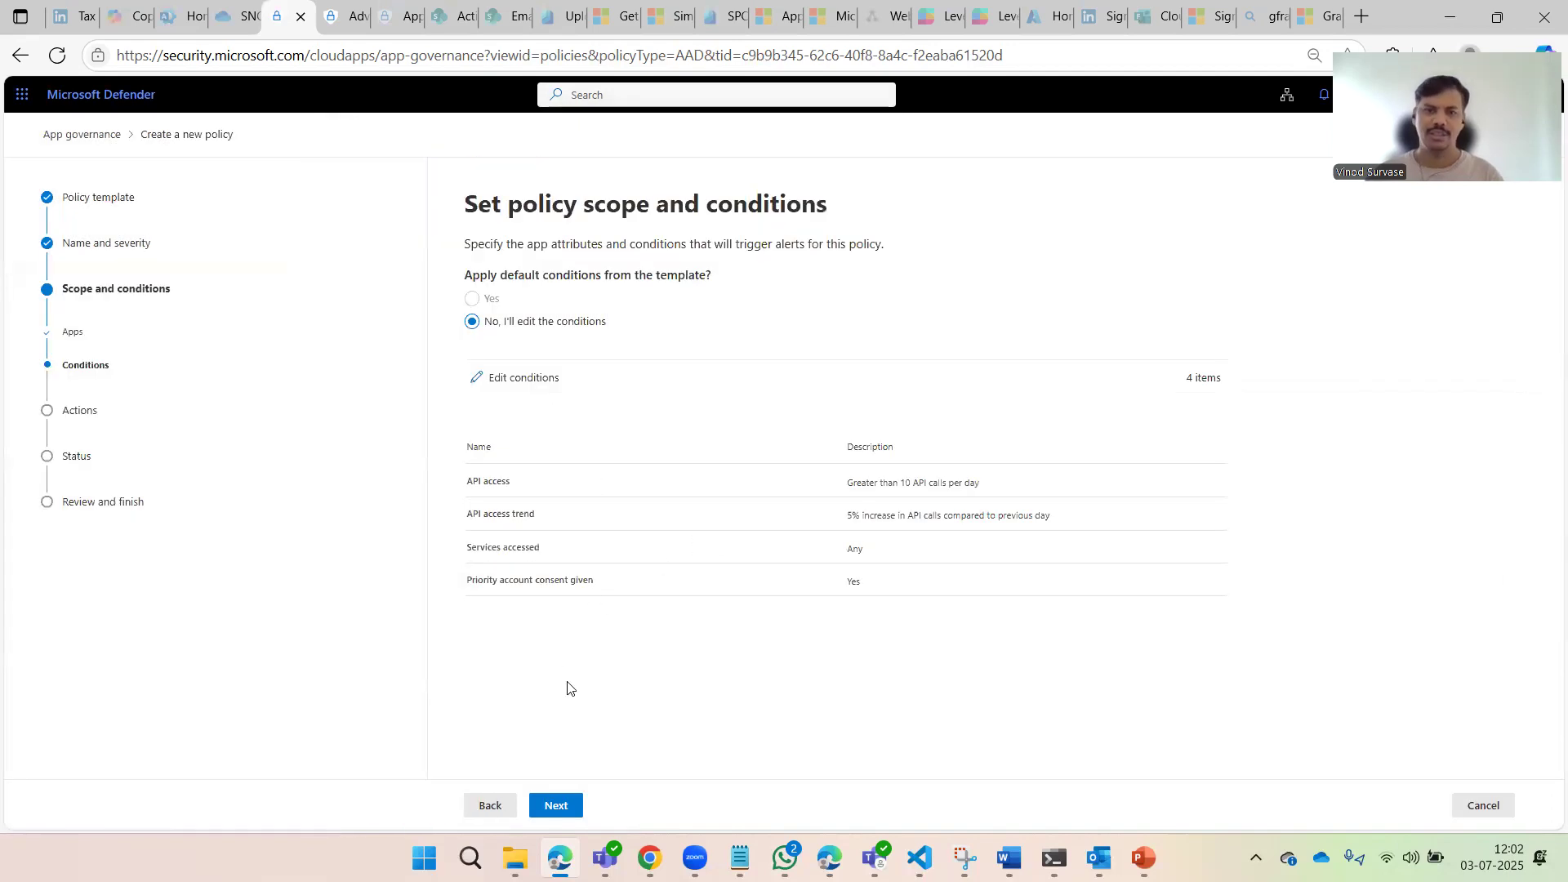
# Leave the Disable app action unselected, keep the policy status as Disabled, and proceed to the policy review
pyautogui.click(558, 807)
pyautogui.click(474, 309)
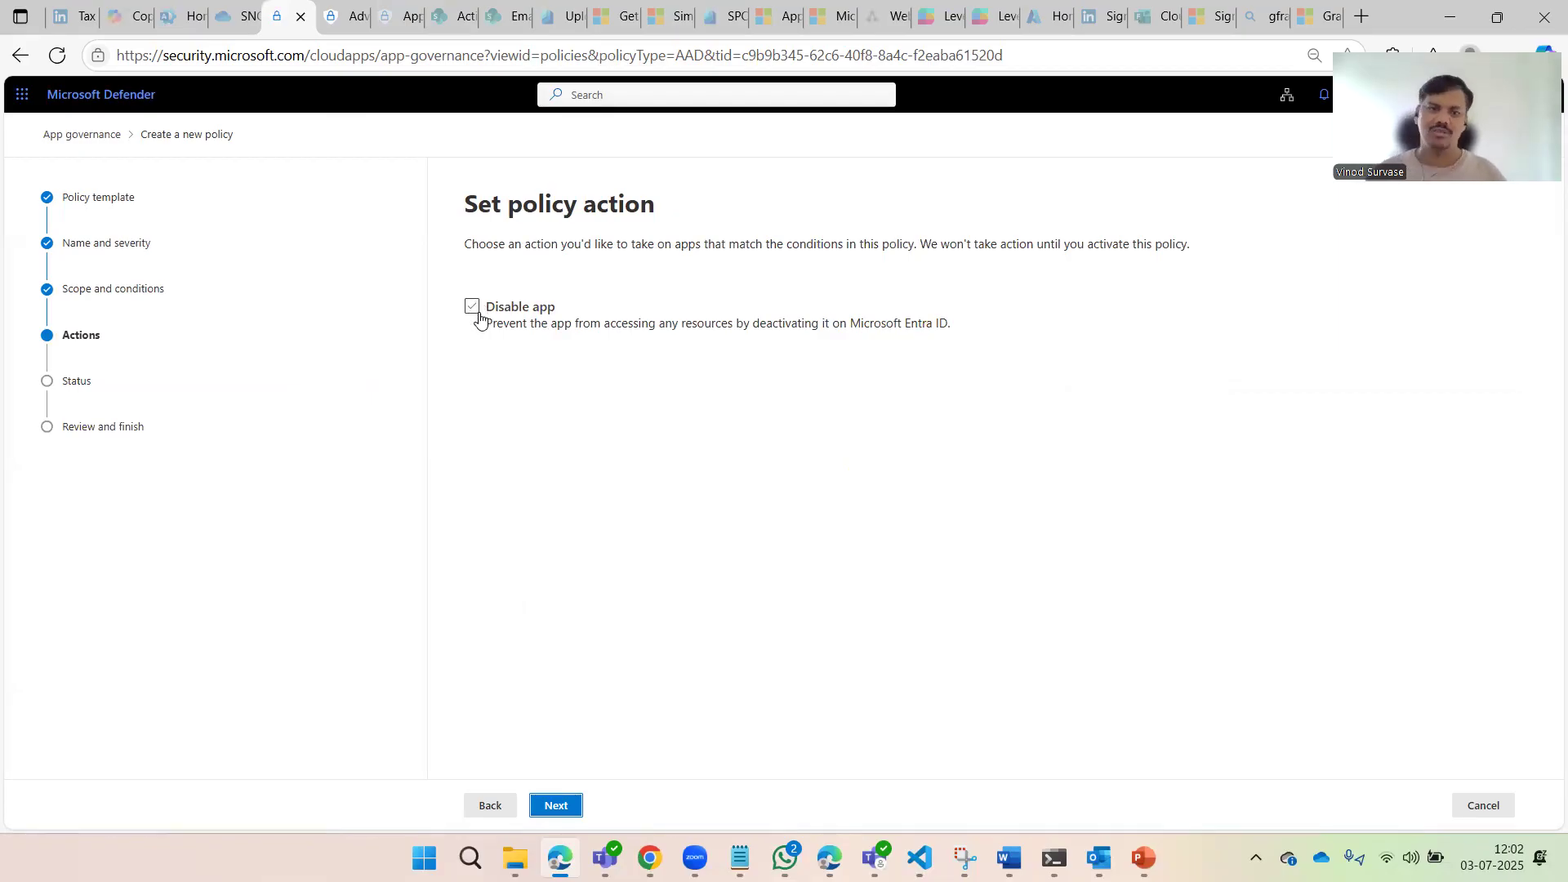
pyautogui.click(557, 806)
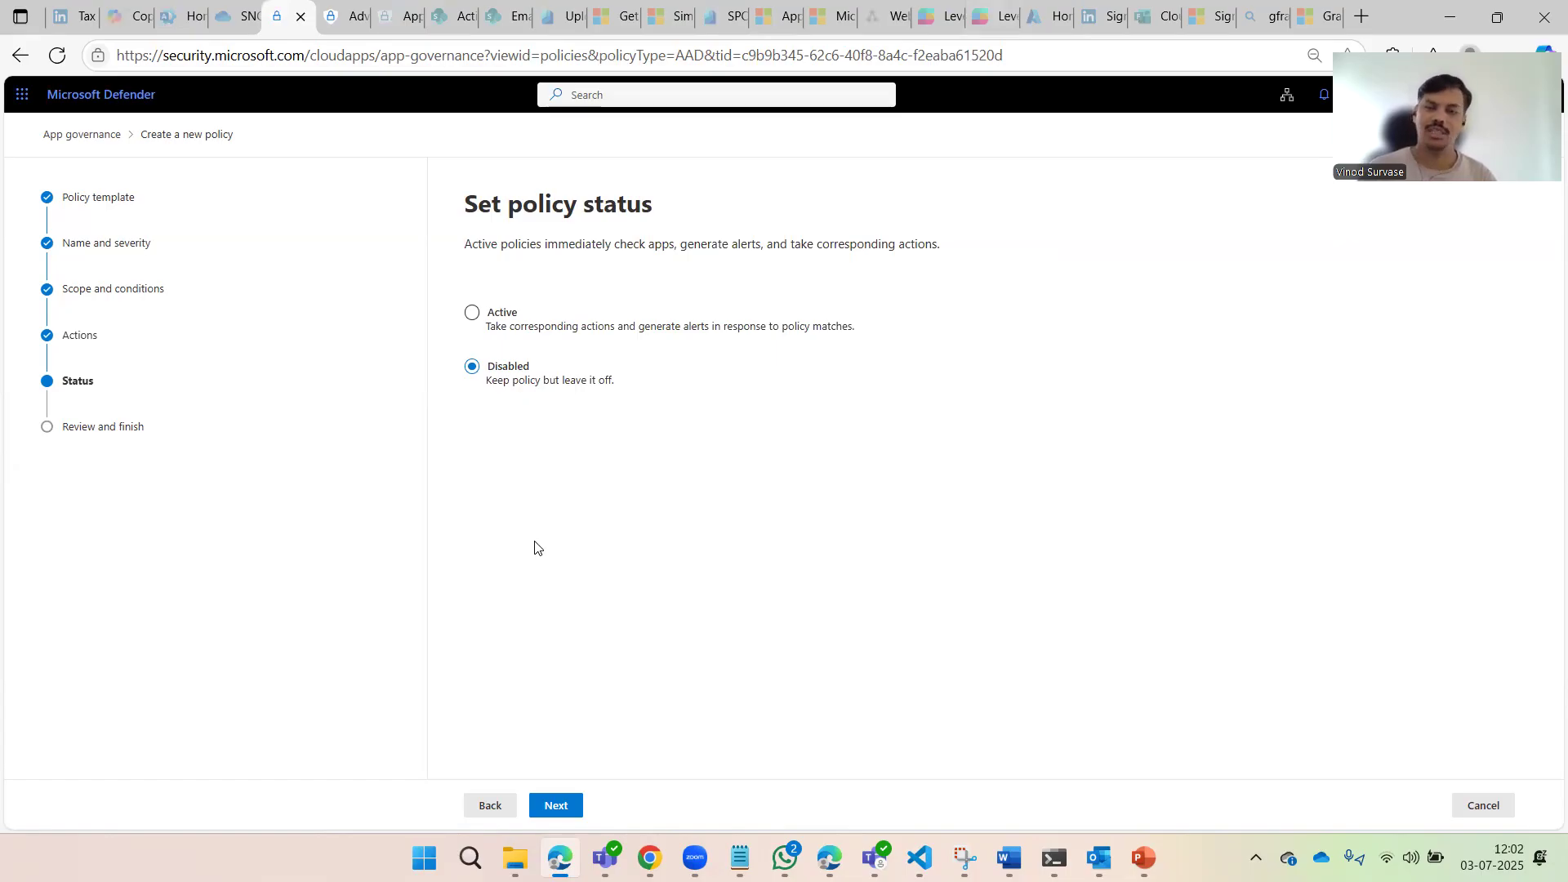
pyautogui.click(558, 806)
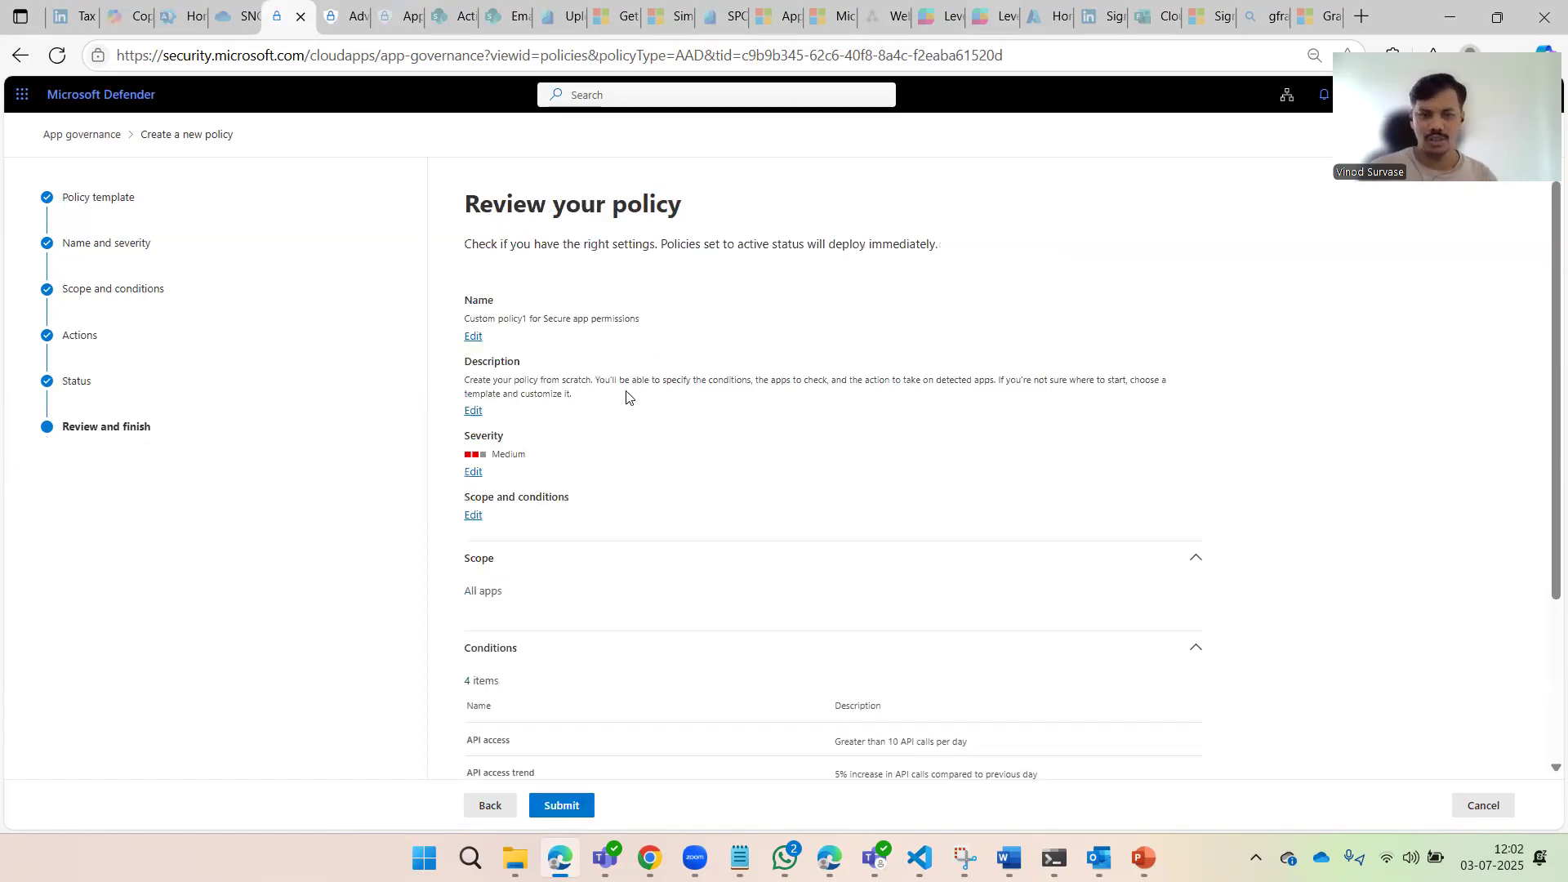
# Review the custom policy's name, severity, scope, conditions, action and status, and submit it
pyautogui.scroll(-3, 745, 467)
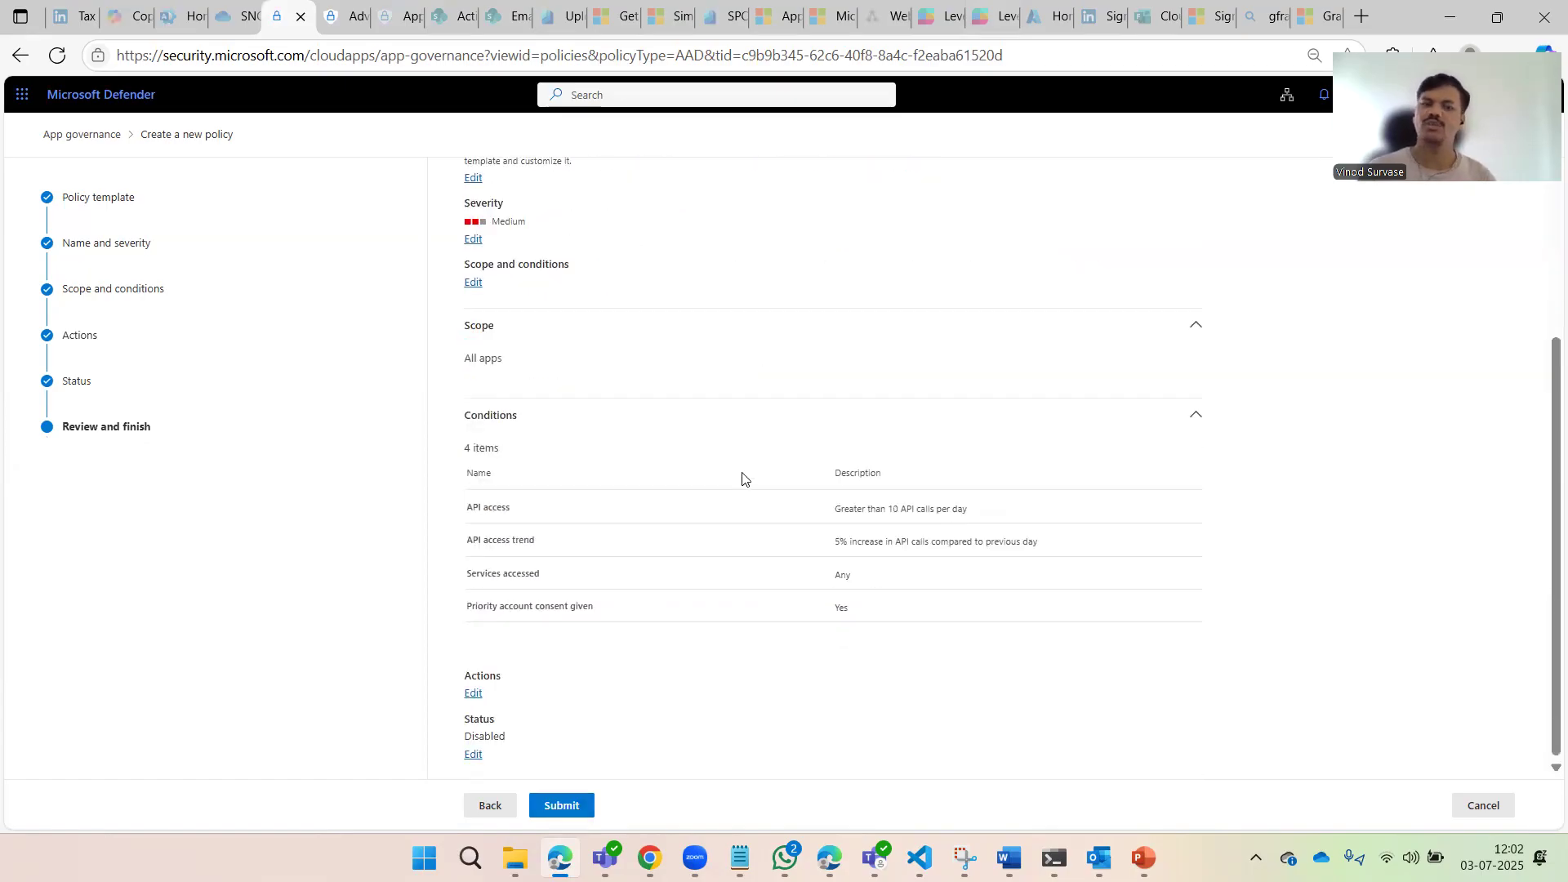
pyautogui.scroll(3, 743, 478)
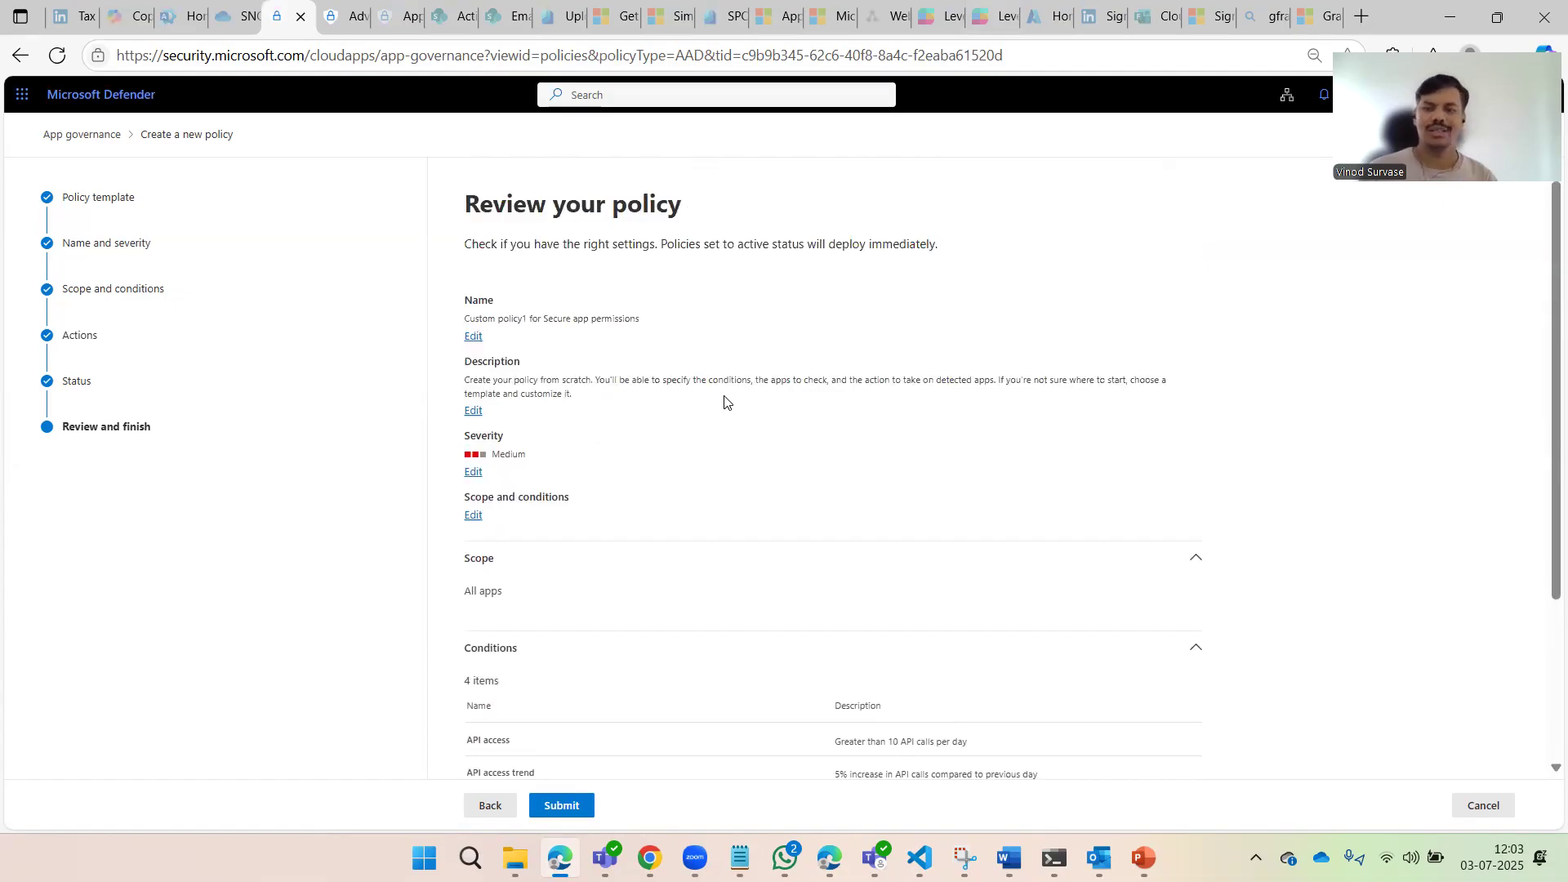
pyautogui.scroll(-3, 724, 412)
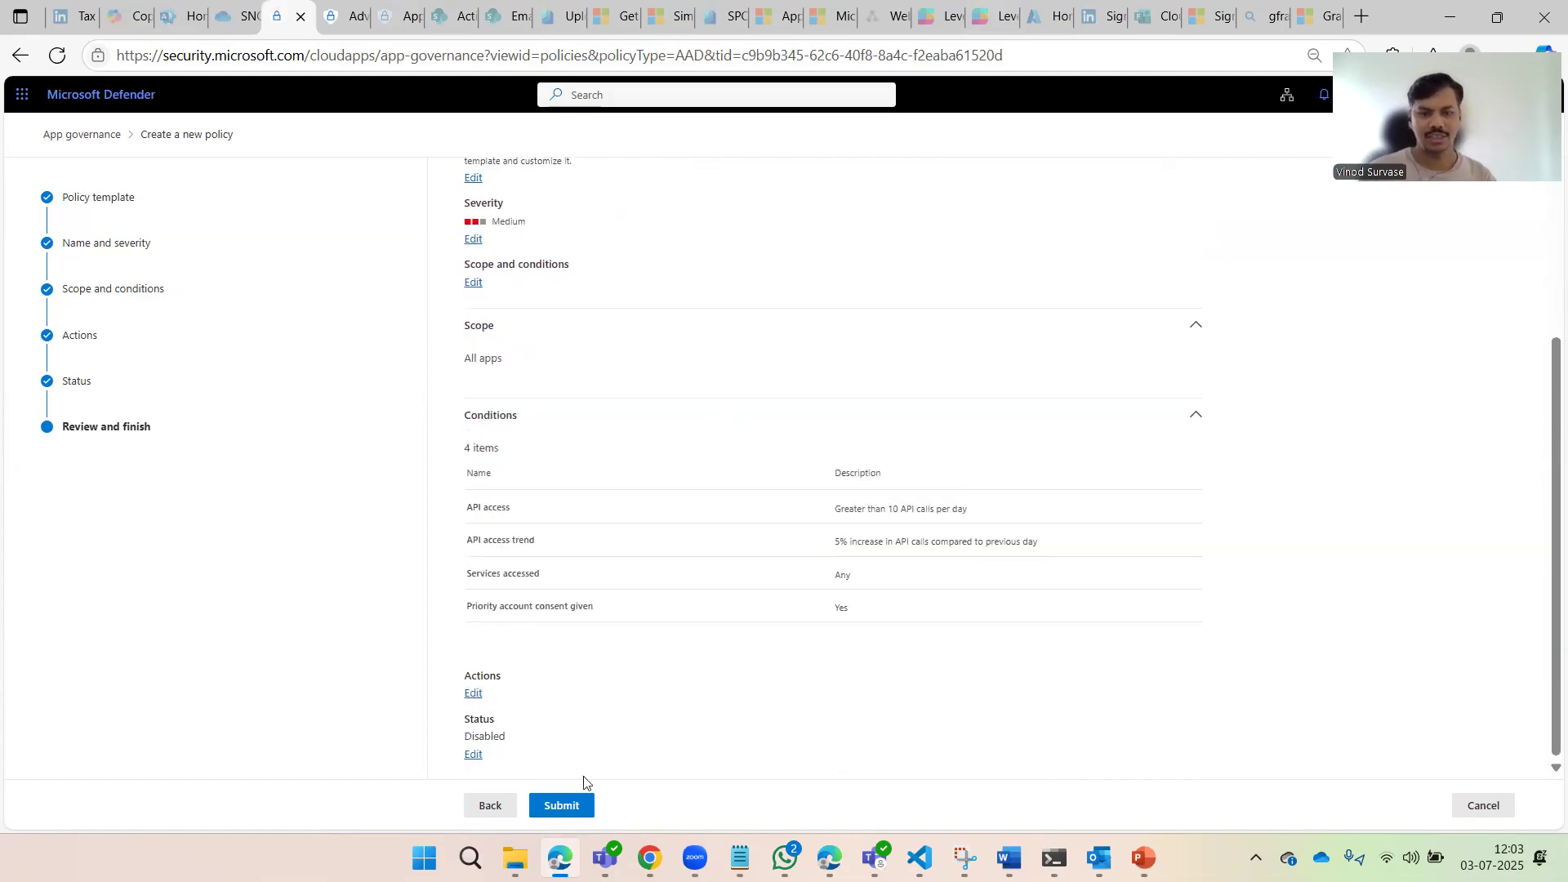
pyautogui.click(566, 805)
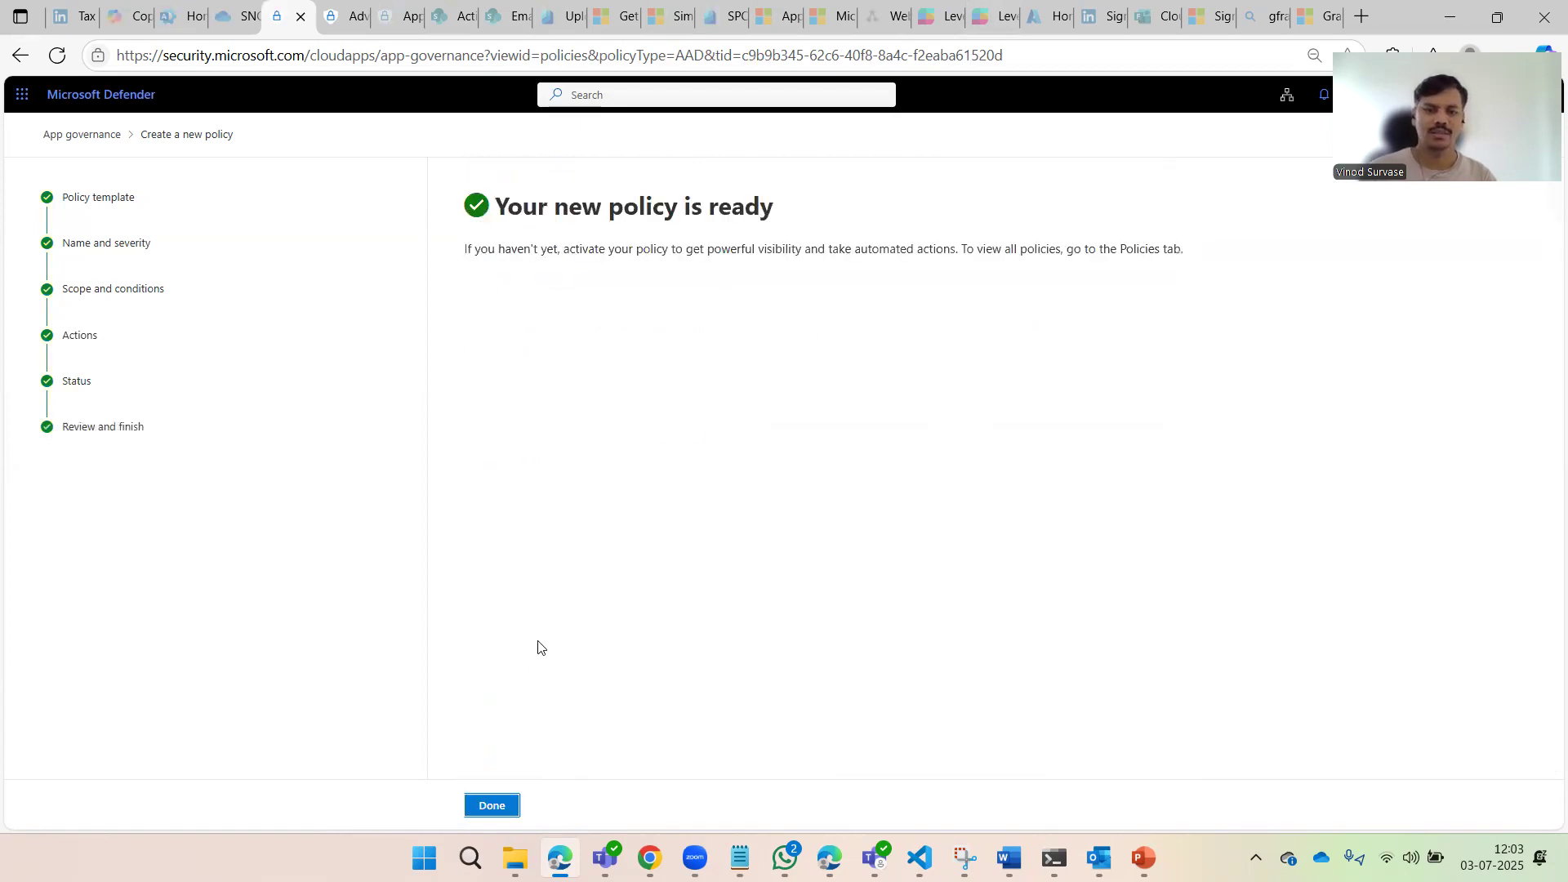
# Finish the wizard and examine the custom policy's status, severity, last modified date, source and creator in the policy list
pyautogui.click(491, 808)
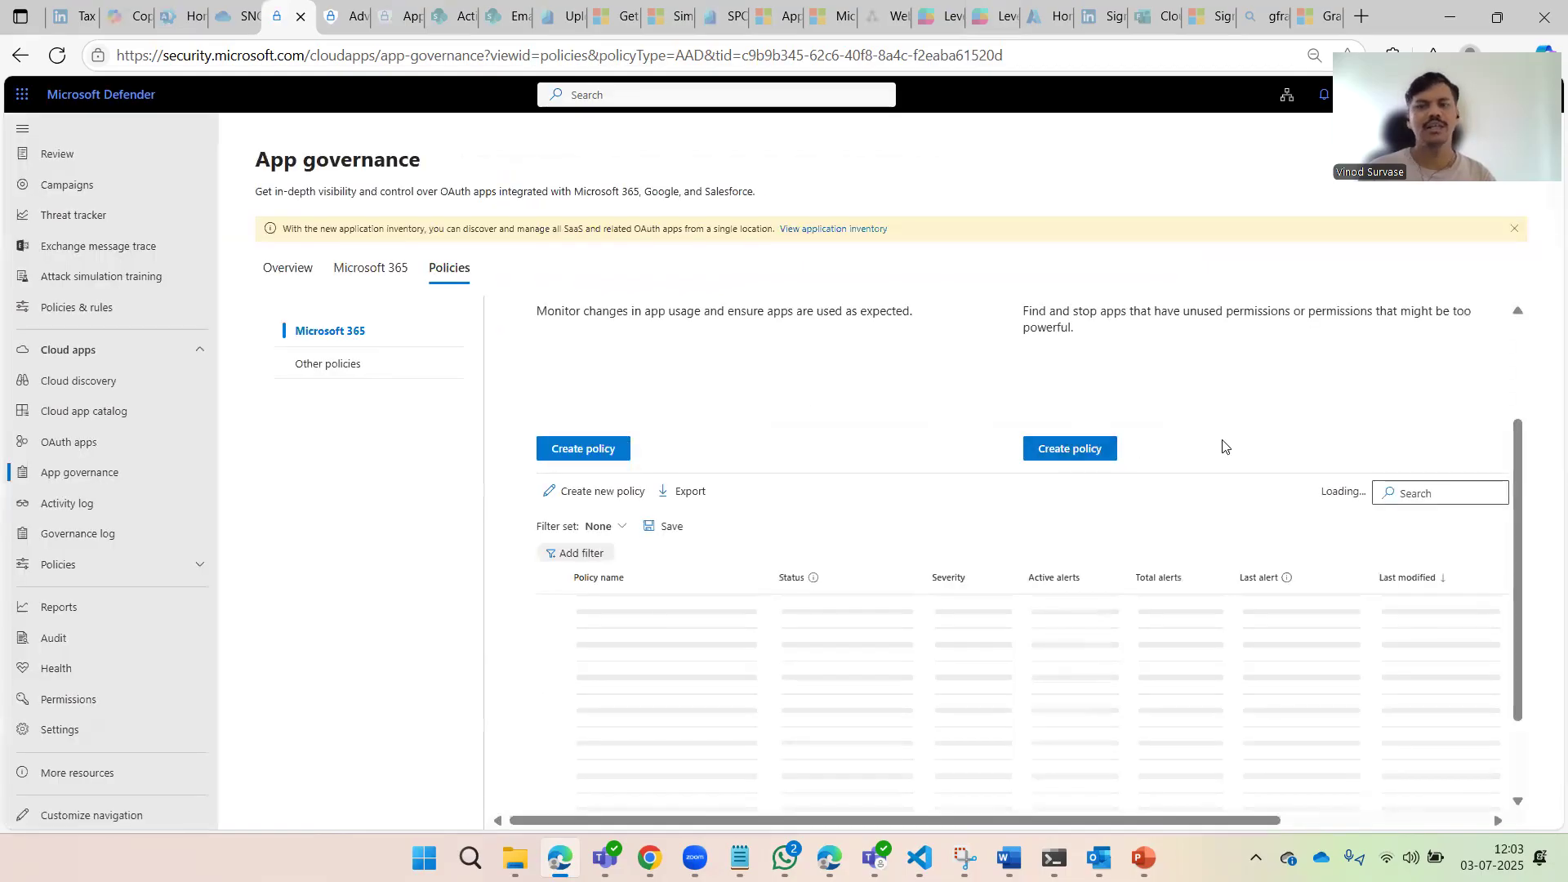
pyautogui.scroll(-2, 1222, 446)
pyautogui.scroll(-5, 841, 500)
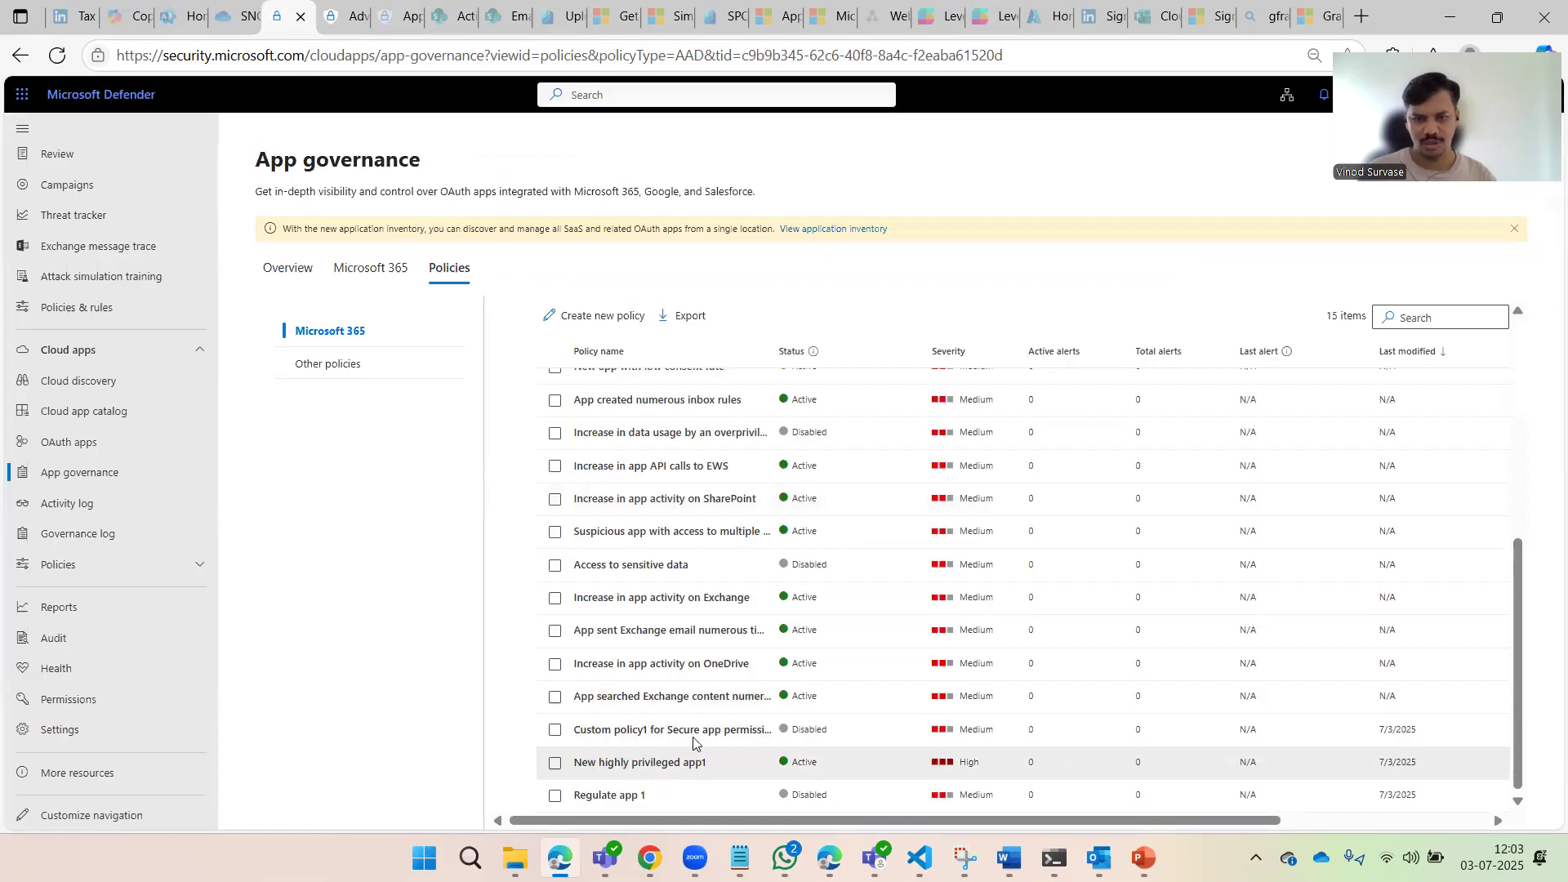
pyautogui.hscroll(3, 694, 734)
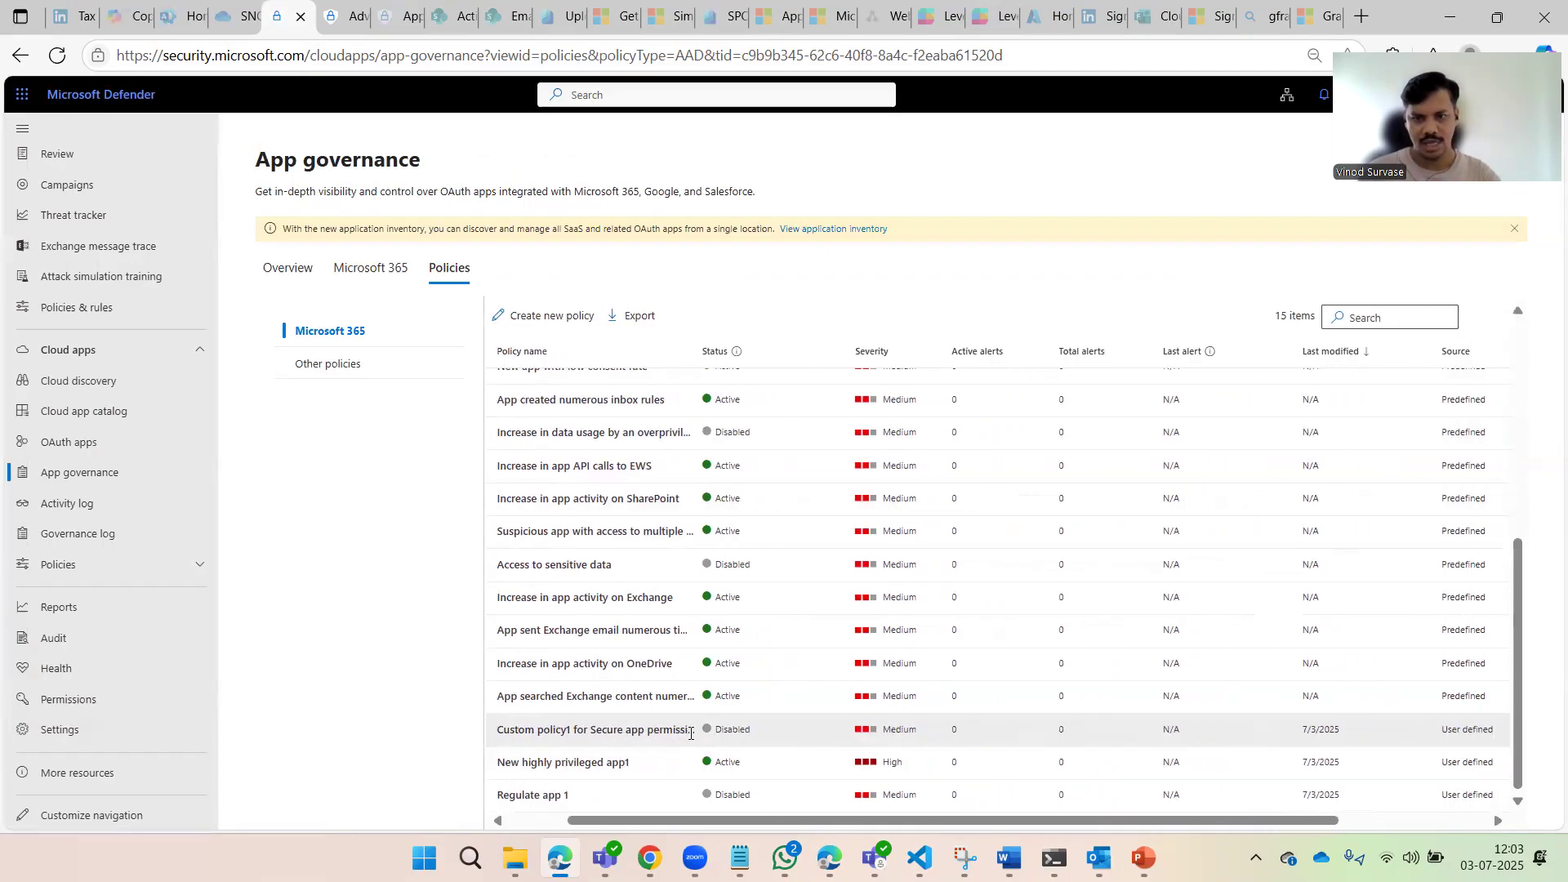
pyautogui.hscroll(1, 691, 733)
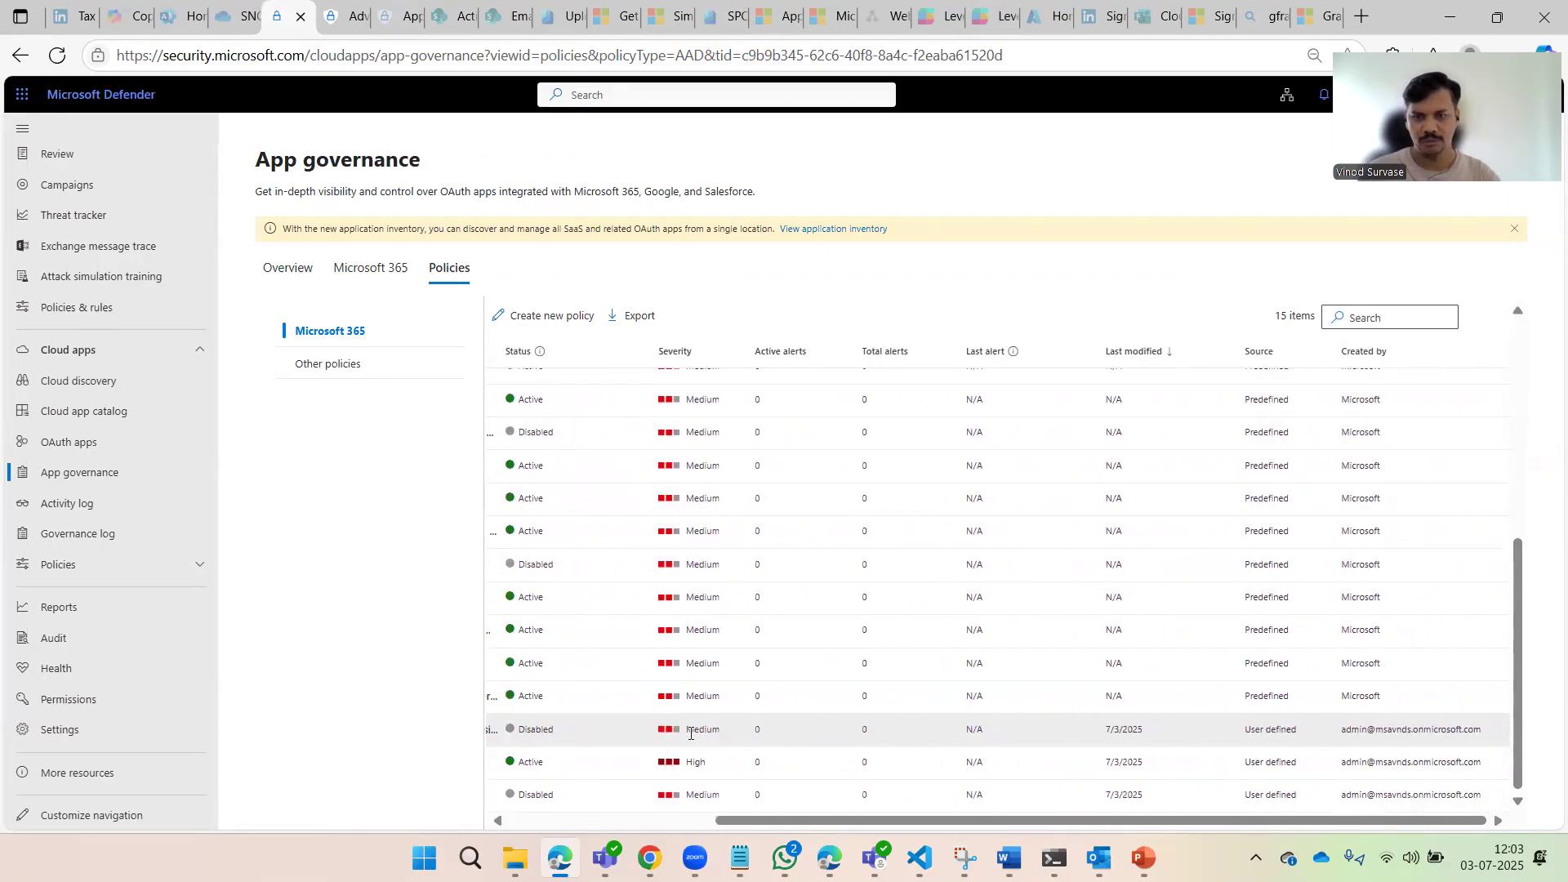
pyautogui.hscroll(-4, 691, 732)
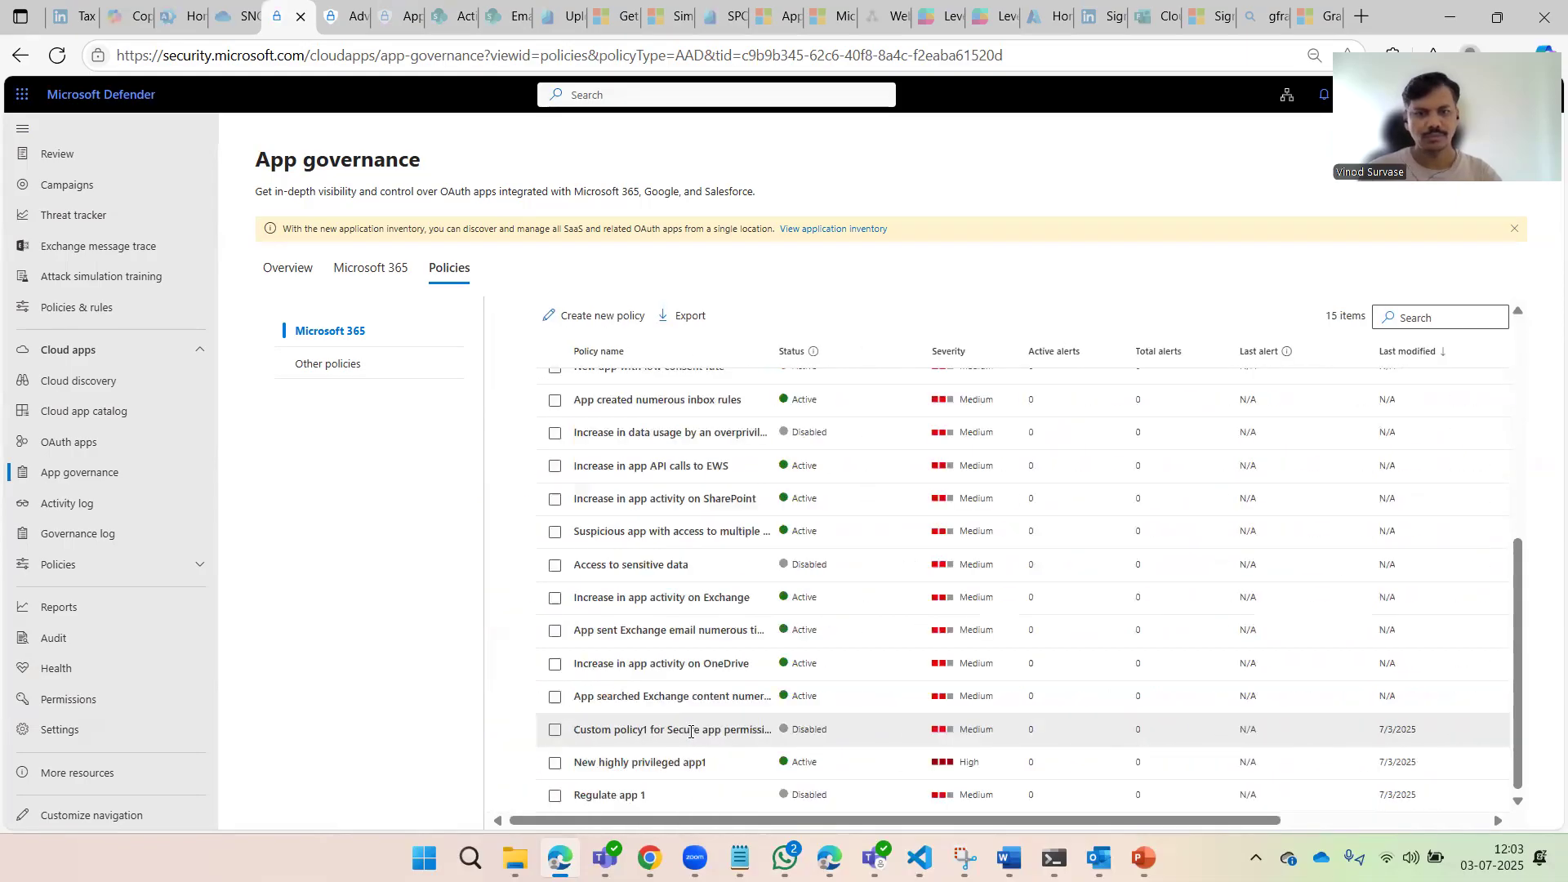
# Open the details of Custom policy1 for Secure app permissions and examine its summary, scope and conditions
pyautogui.click(642, 729)
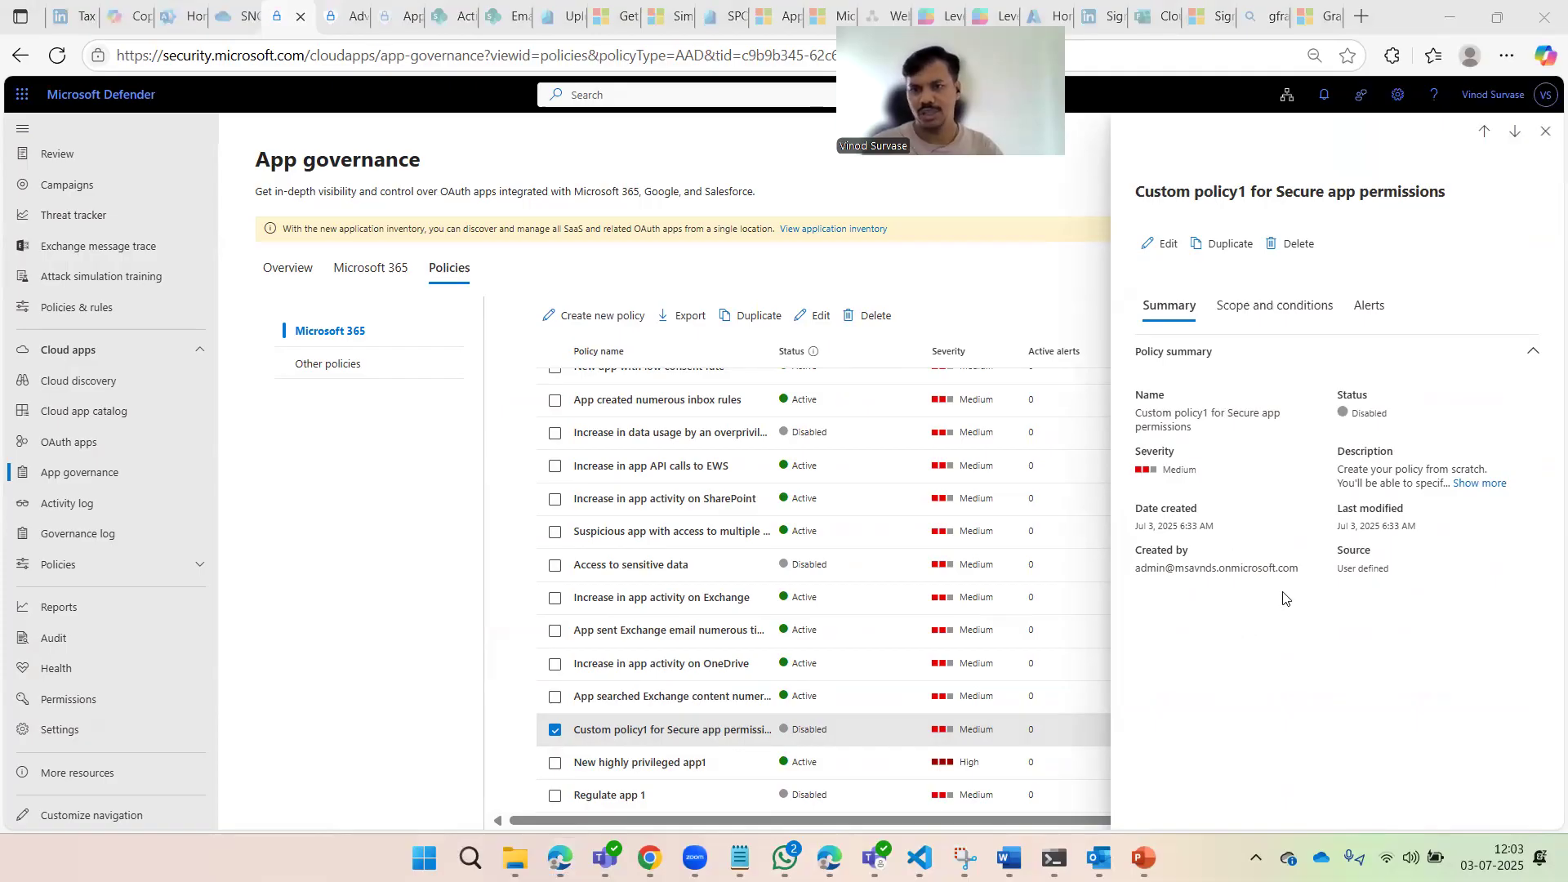
pyautogui.click(1213, 325)
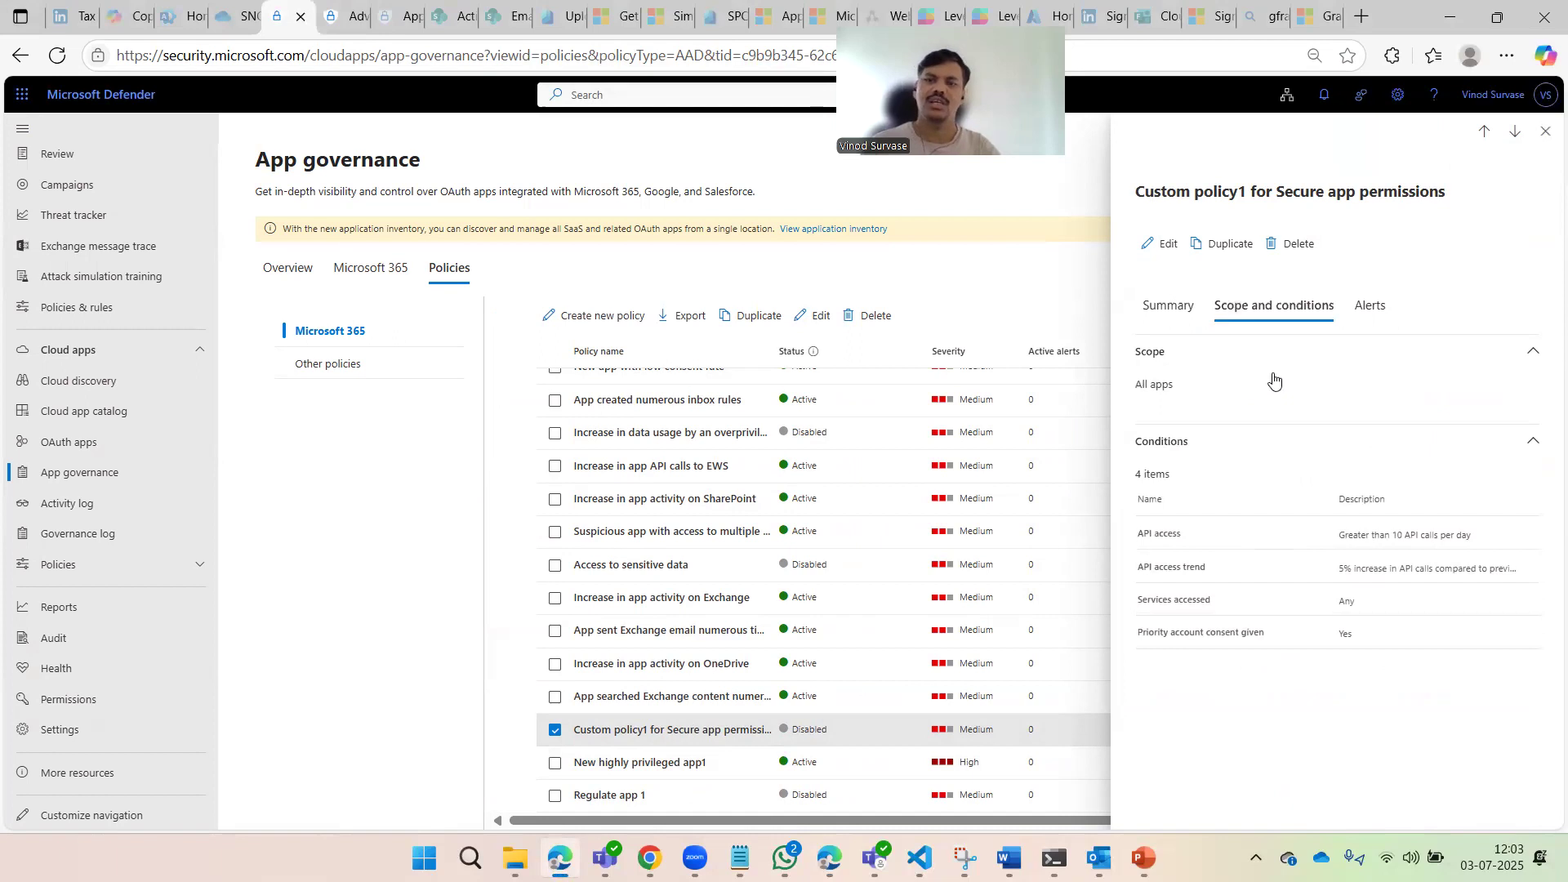
# Examine the custom policy's alerts, and recheck its scope and conditions and its policy summary
pyautogui.click(1370, 305)
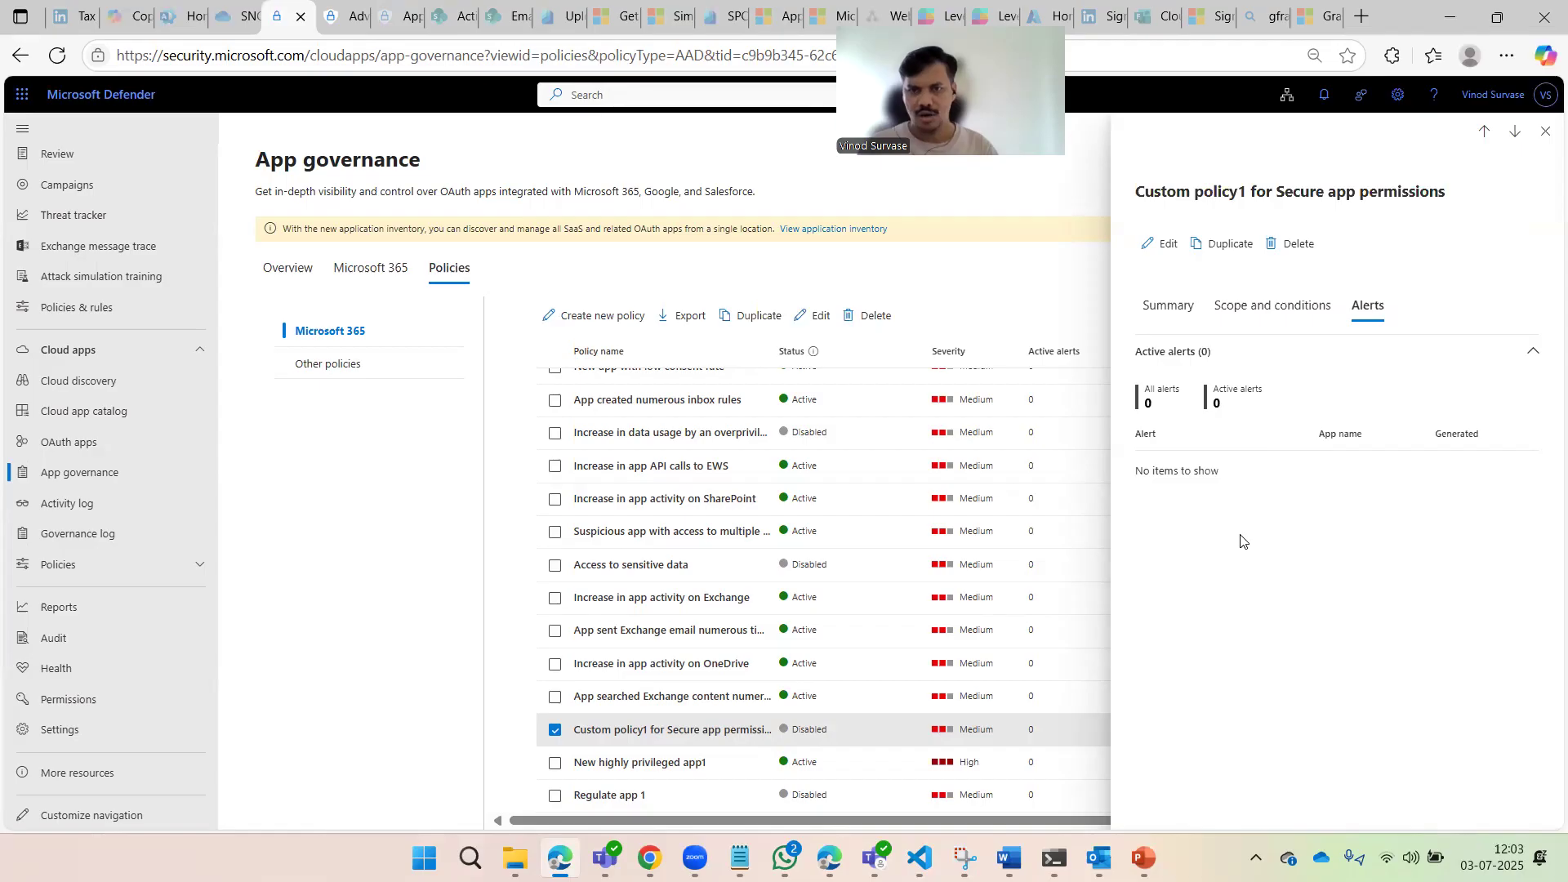
pyautogui.click(1273, 305)
pyautogui.click(1168, 305)
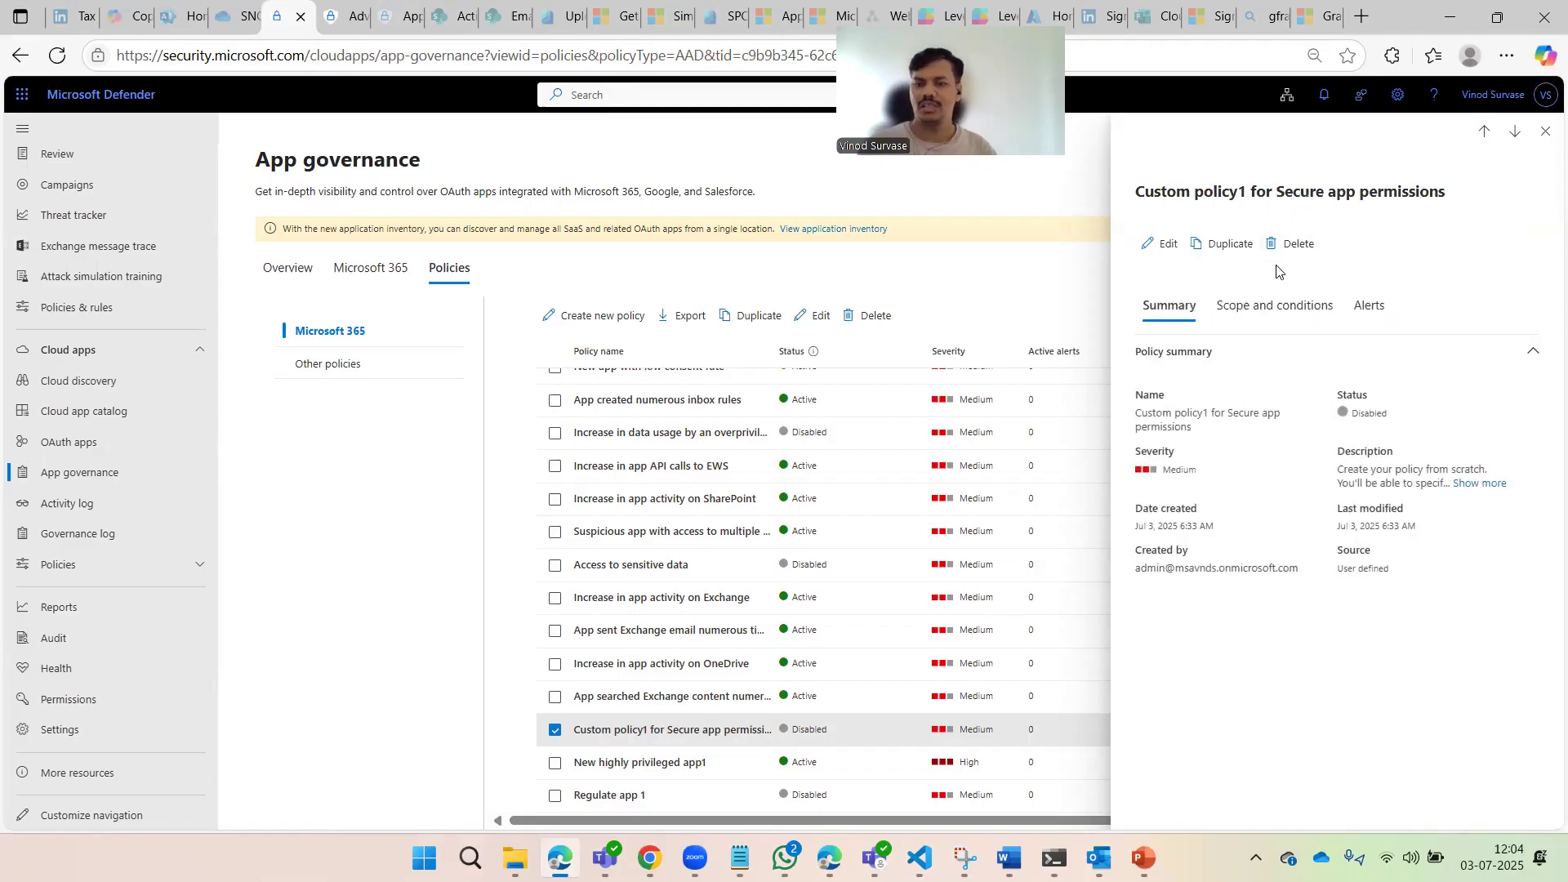
# Look through the custom policy's edit wizard past its name, severity and customization choice, cancel the edit, and deselect the policy in the list
pyautogui.click(1164, 244)
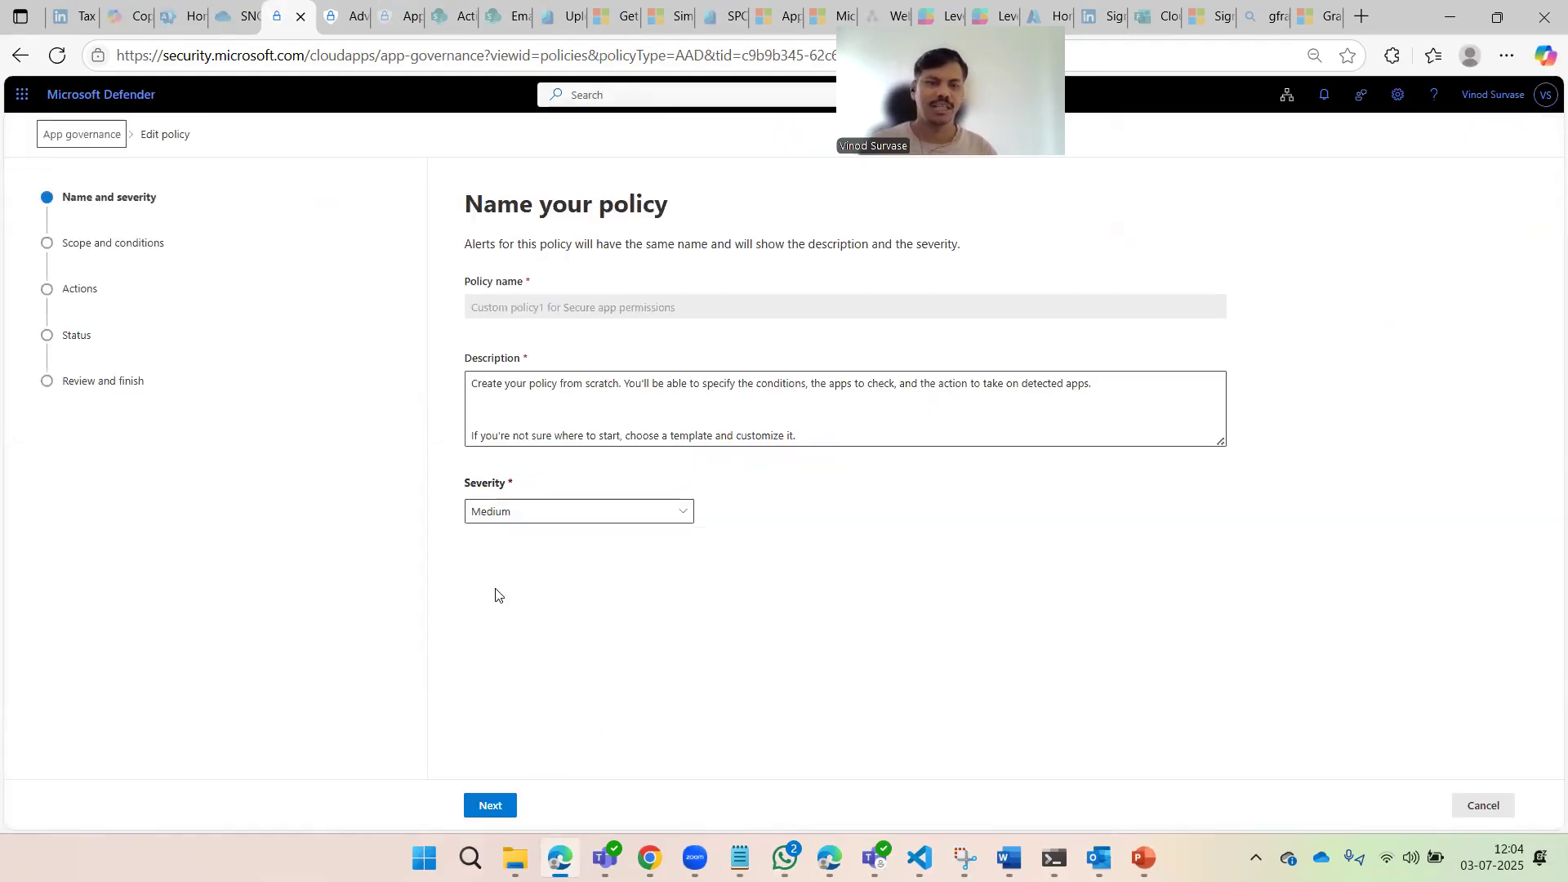
pyautogui.click(490, 805)
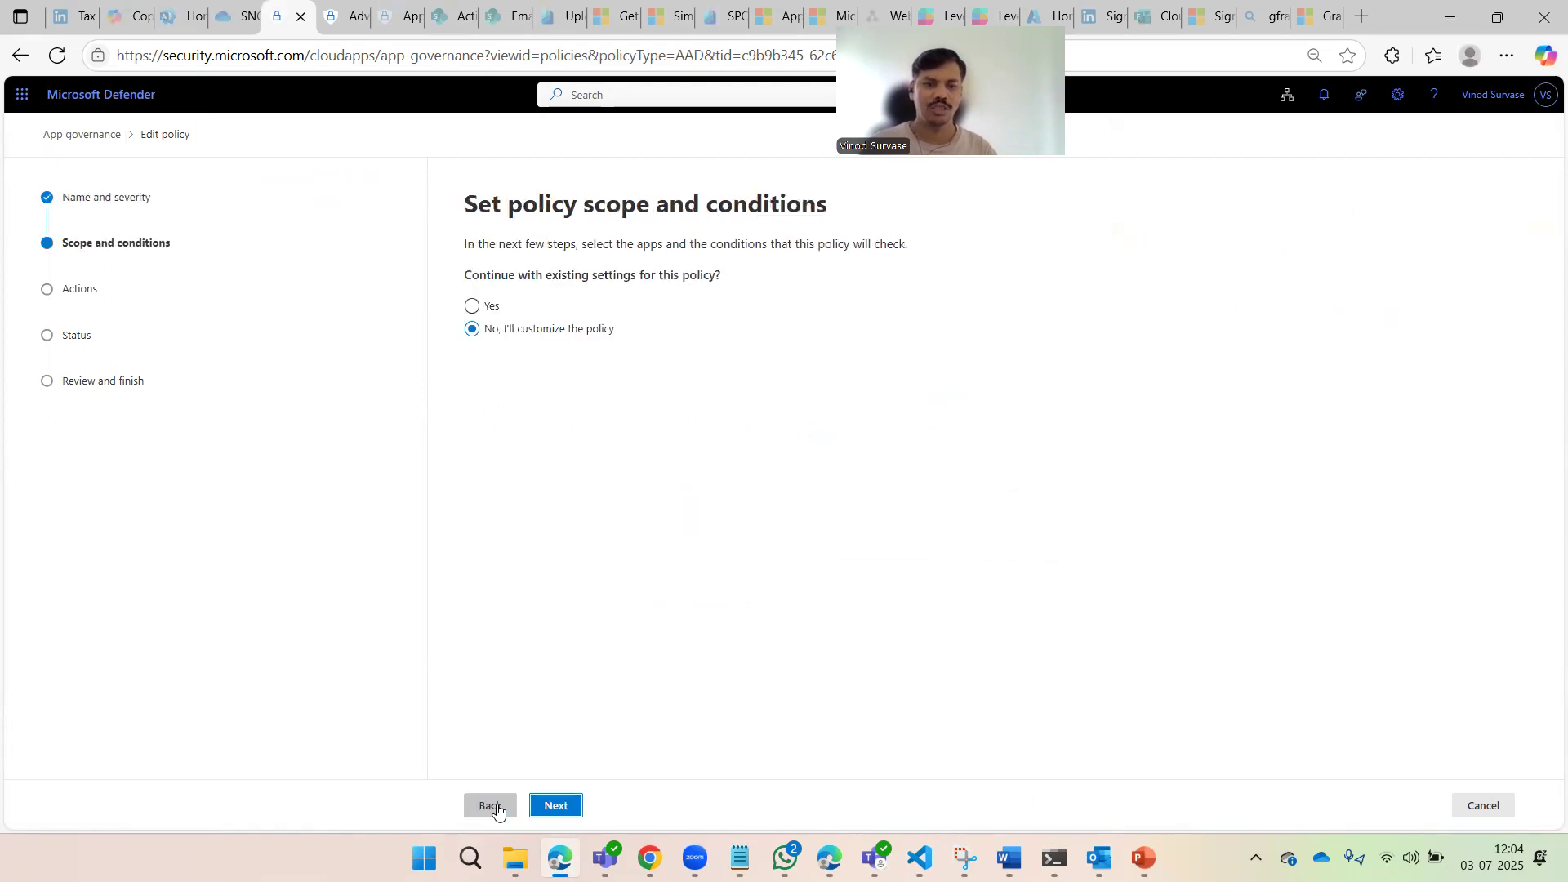
pyautogui.click(574, 807)
pyautogui.click(1480, 806)
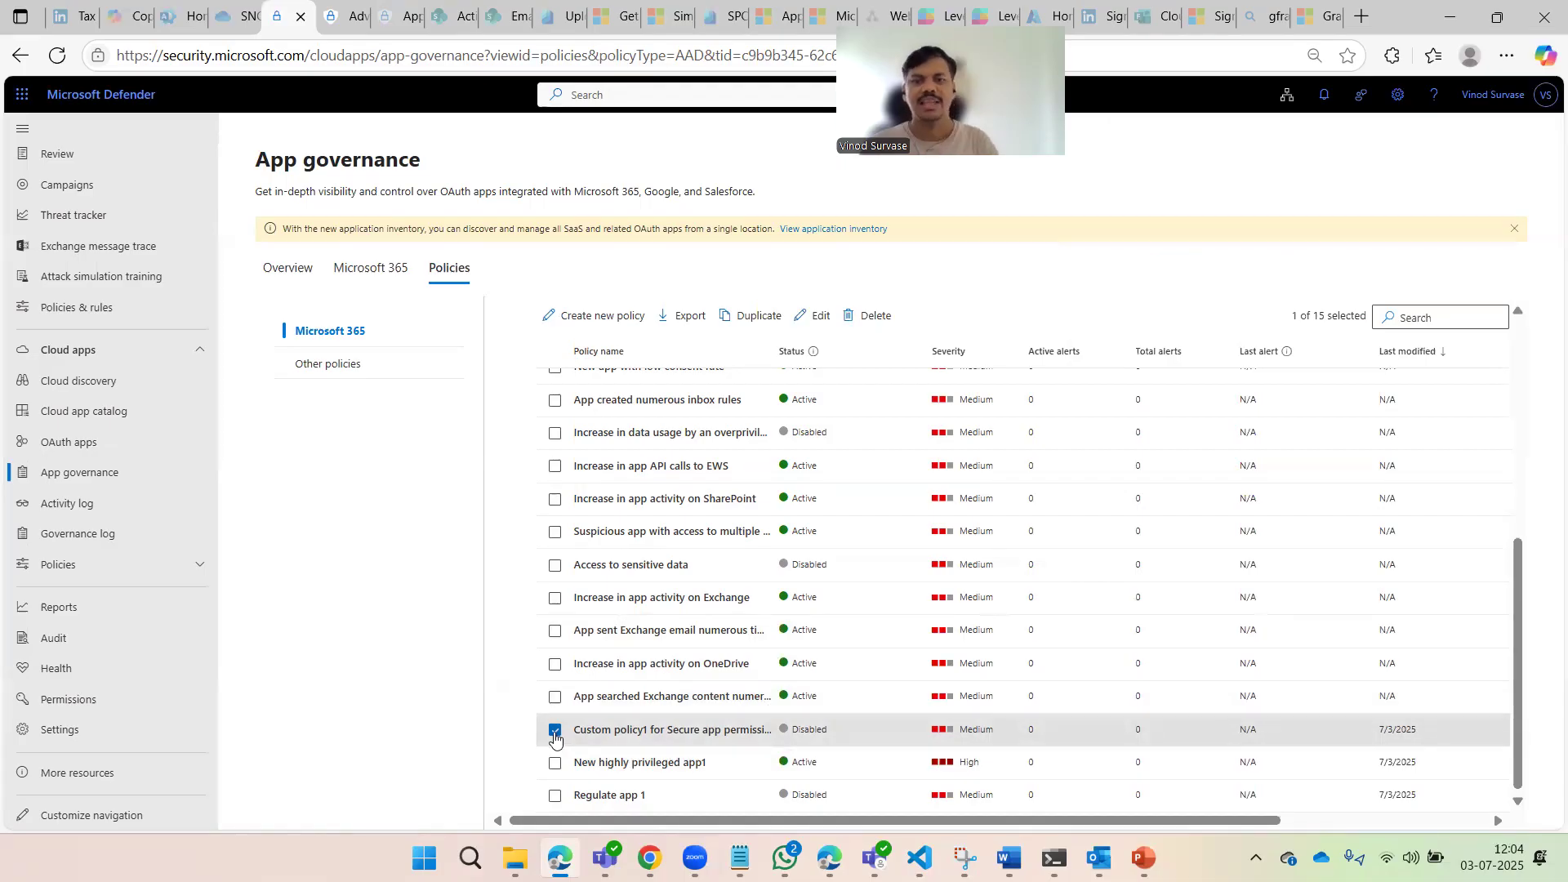
pyautogui.click(554, 731)
pyautogui.scroll(5, 774, 652)
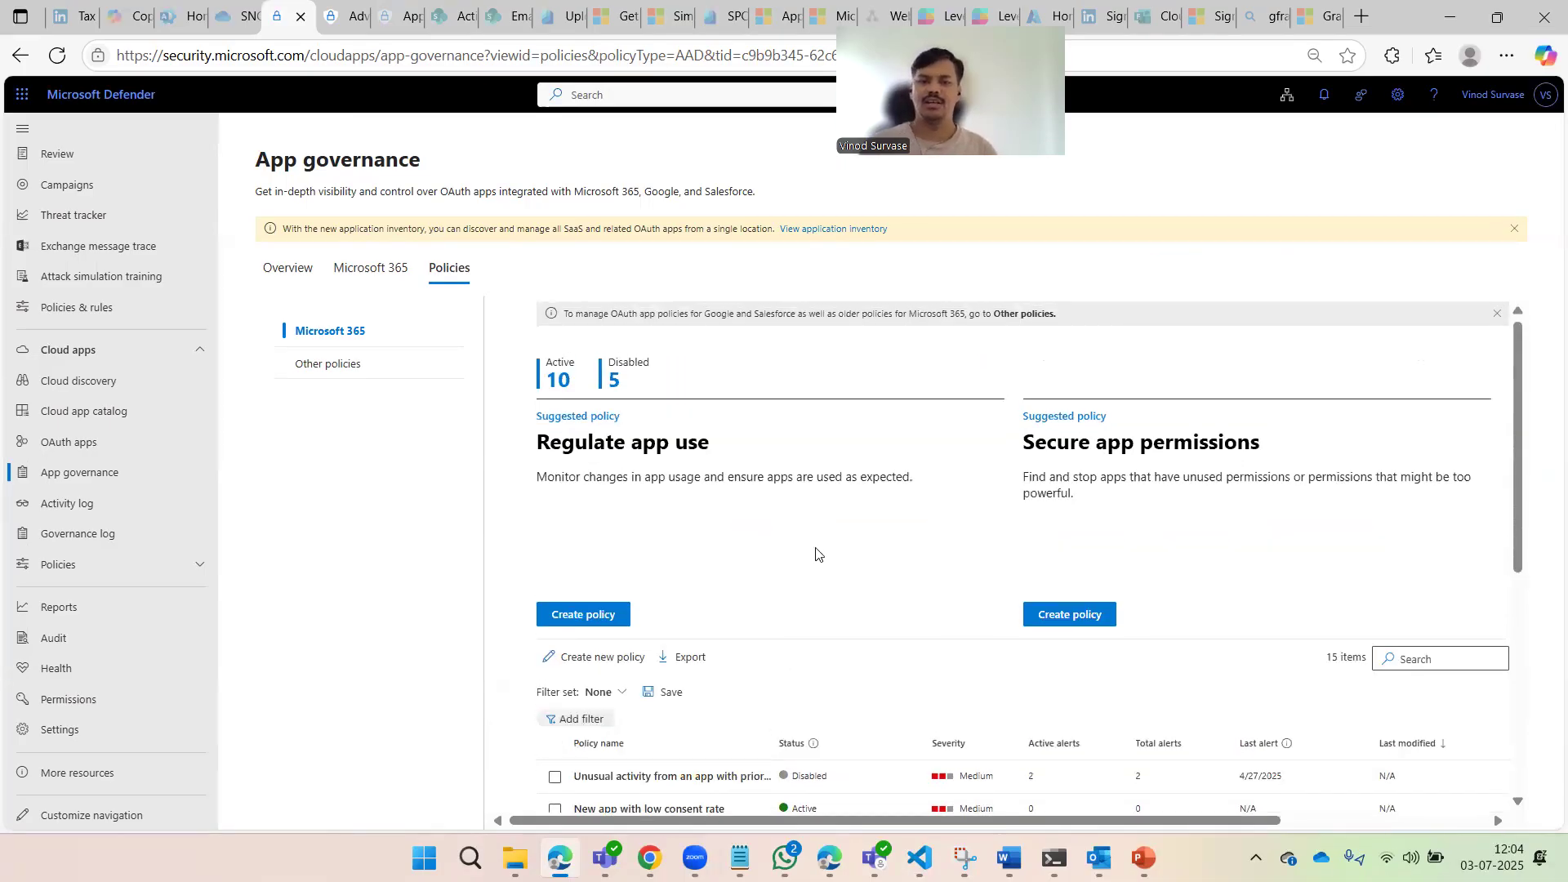